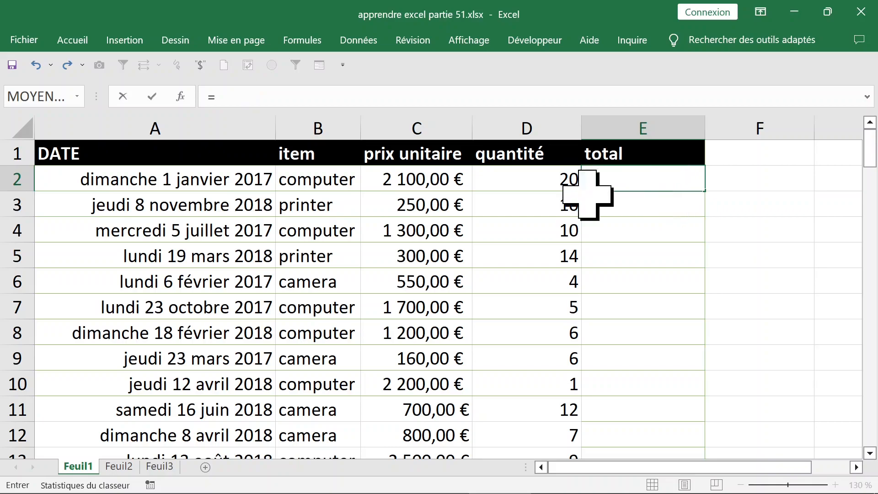
# Step: Calculate the first row's total in E2 with =C2*D2 and fill the formula down to the last data row
pyautogui.click(411, 179)
pyautogui.click(510, 185)
pyautogui.press('Return')
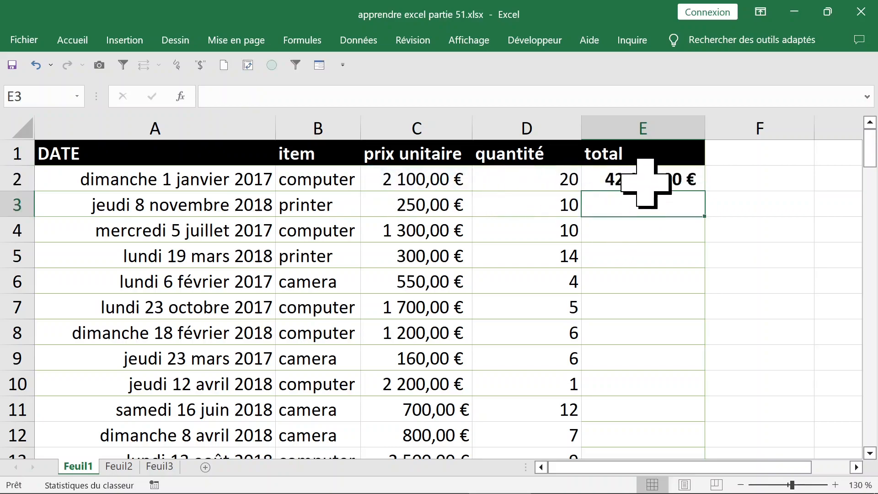
pyautogui.click(677, 178)
pyautogui.doubleClick(708, 196)
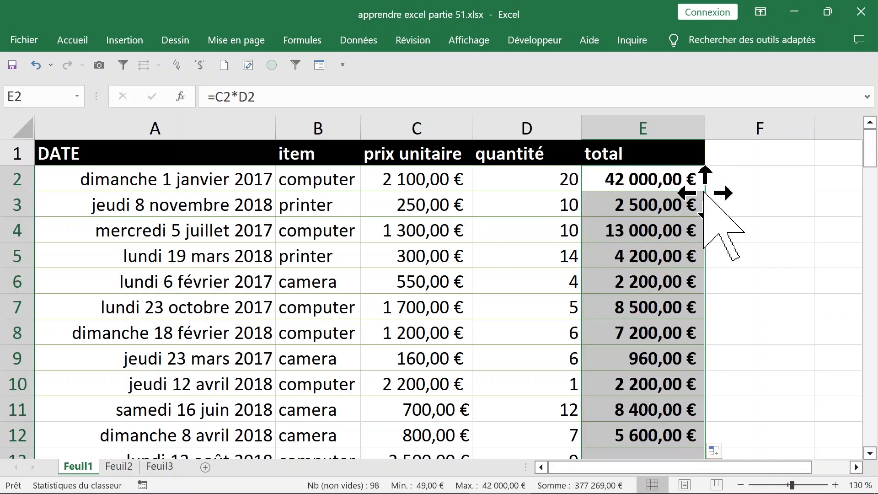
pyautogui.click(640, 204)
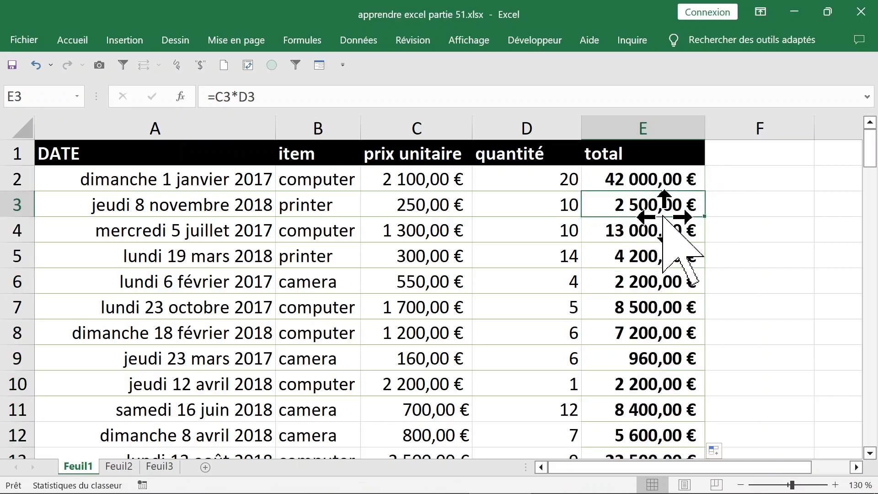
pyautogui.doubleClick(662, 217)
pyautogui.click(394, 281)
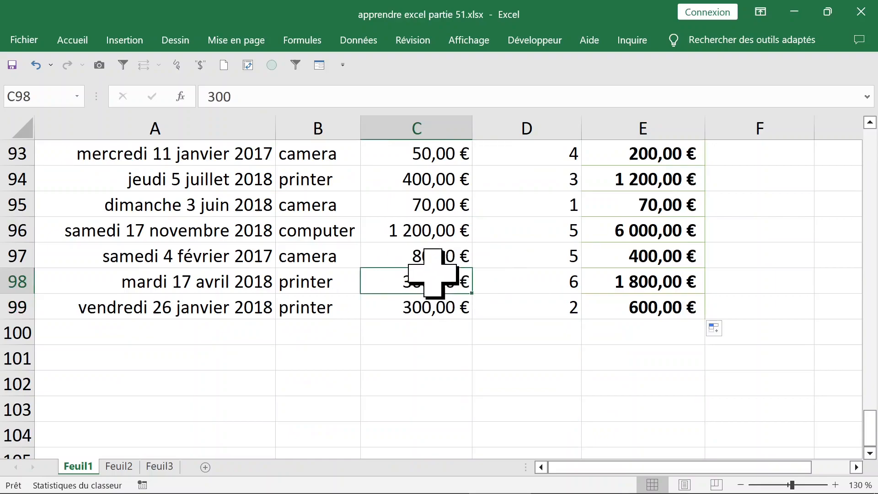
pyautogui.hotkey('ctrl', 'Up')
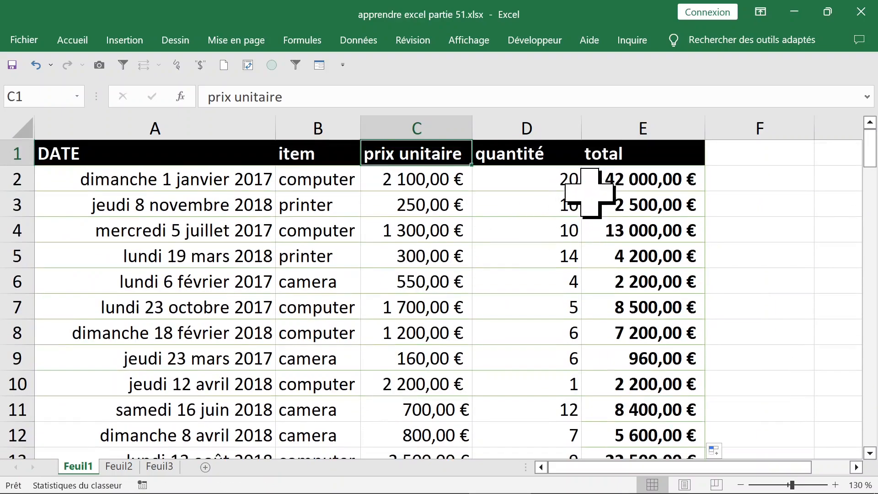
# Step: Autofit the width of the quantité column to its contents
pyautogui.click(586, 180)
pyautogui.click(577, 180)
pyautogui.doubleClick(581, 133)
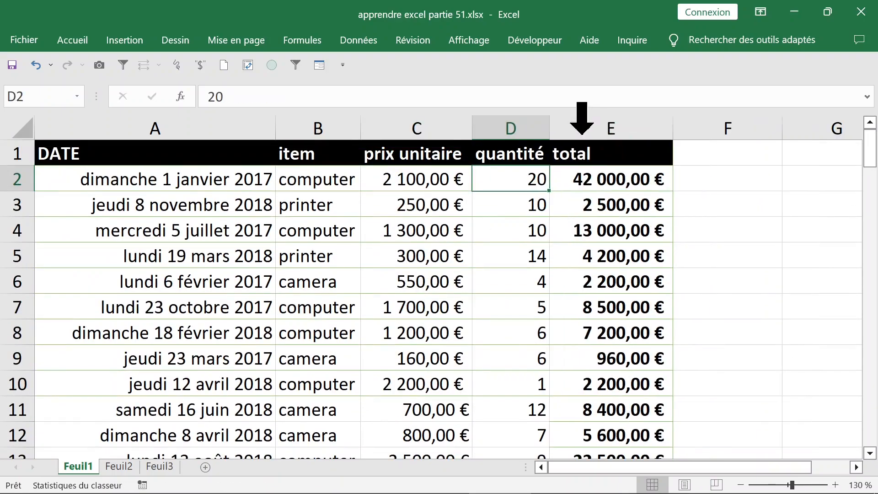
# Step: Create a PivotTable from the range Feuil1!$A$1:$E$99 on a new worksheet
pyautogui.click(346, 208)
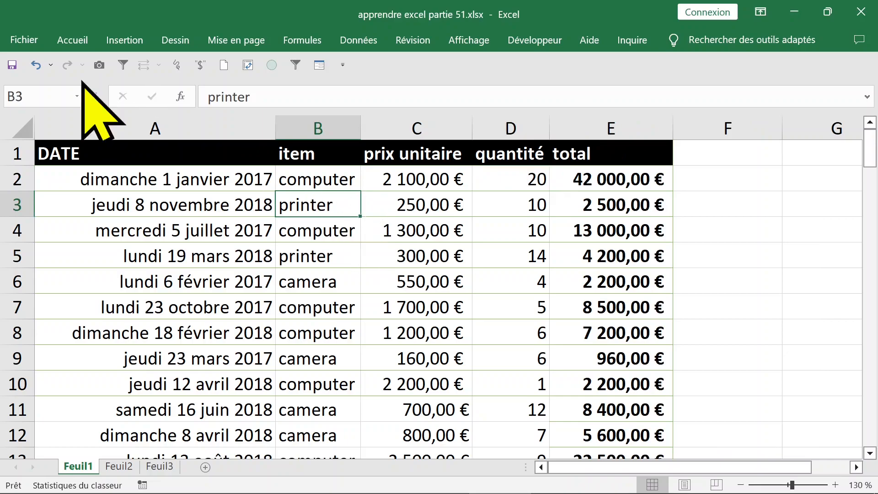
pyautogui.click(119, 41)
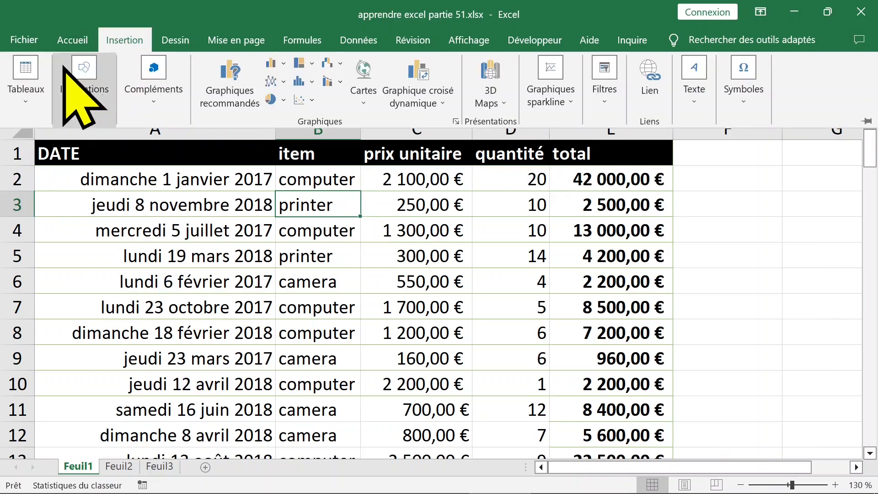
pyautogui.click(23, 78)
pyautogui.click(21, 158)
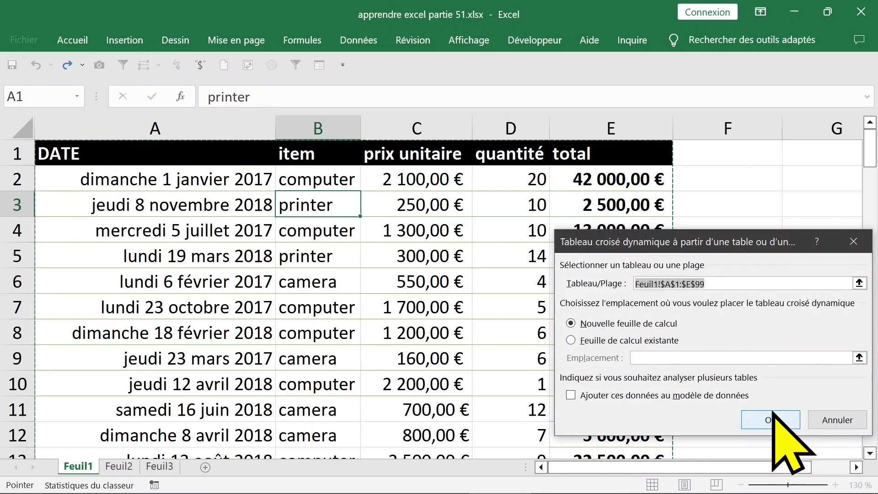
pyautogui.click(732, 284)
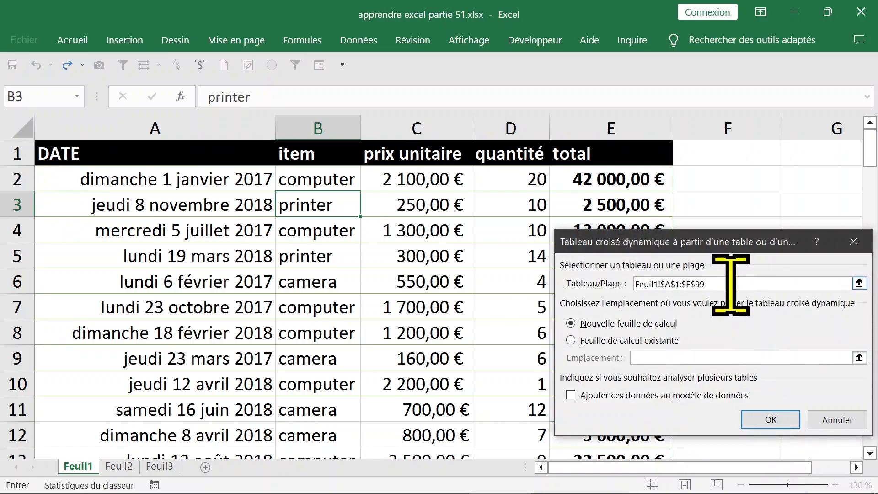
pyautogui.click(771, 419)
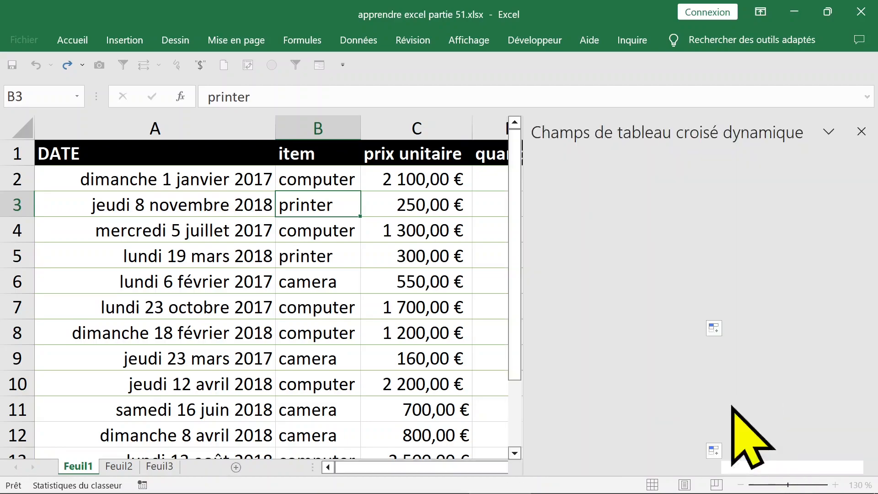
# Step: Rename the new PivotTable sheet as tcd1
pyautogui.doubleClick(87, 467)
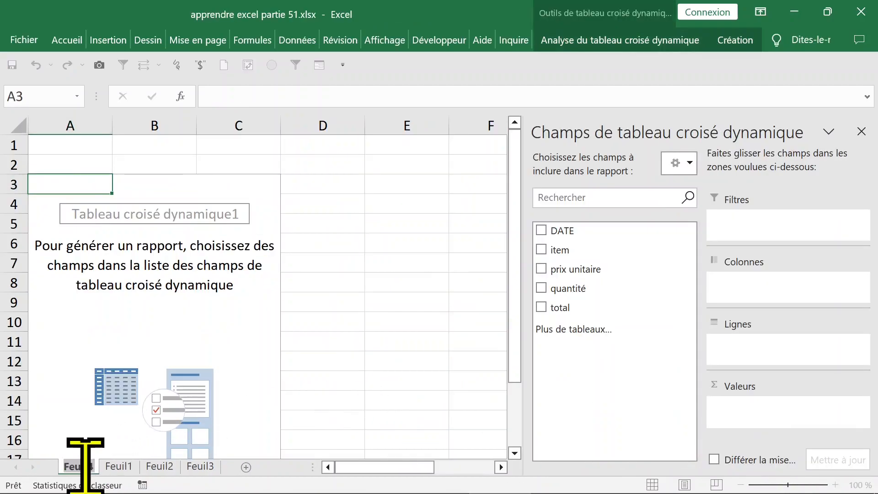
pyautogui.write('tcd1')
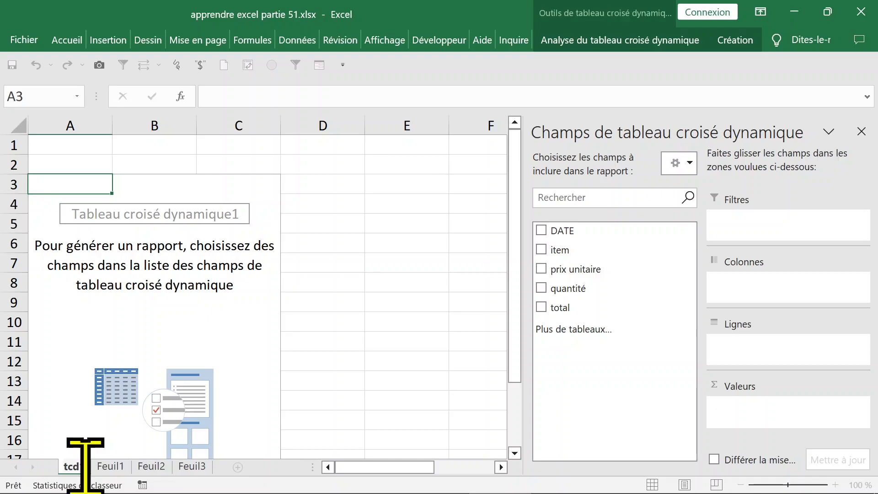
pyautogui.press('Return')
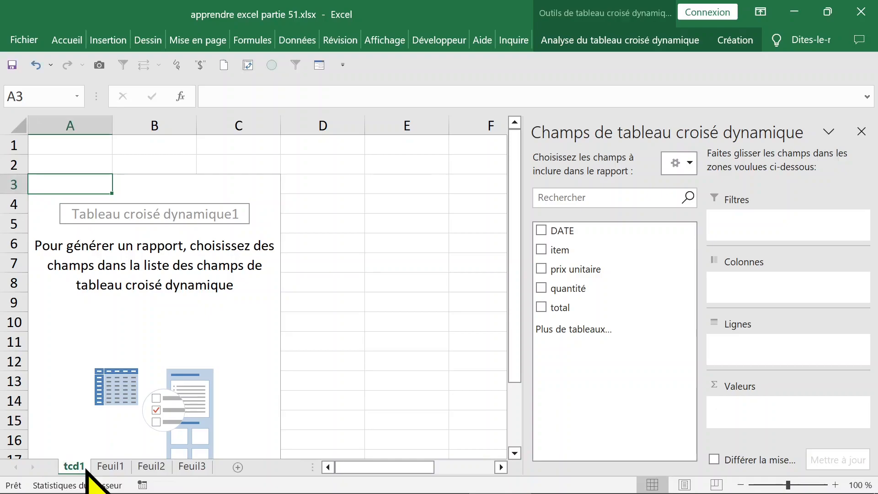
# Step: Add the item field to the PivotTable's rows and look over the listed item labels
pyautogui.click(539, 251)
pyautogui.click(135, 208)
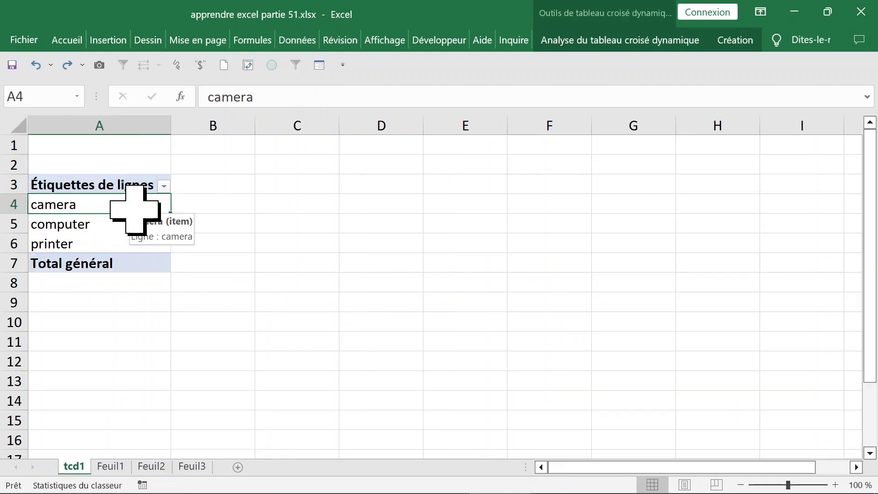
pyautogui.click(98, 225)
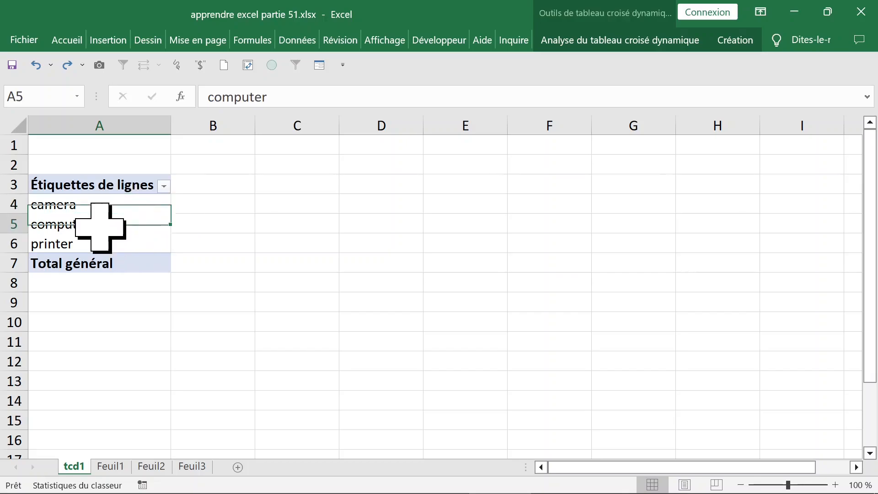
pyautogui.click(115, 202)
pyautogui.click(115, 244)
# Step: Rename the source data sheet Feuil1 as data
pyautogui.click(120, 470)
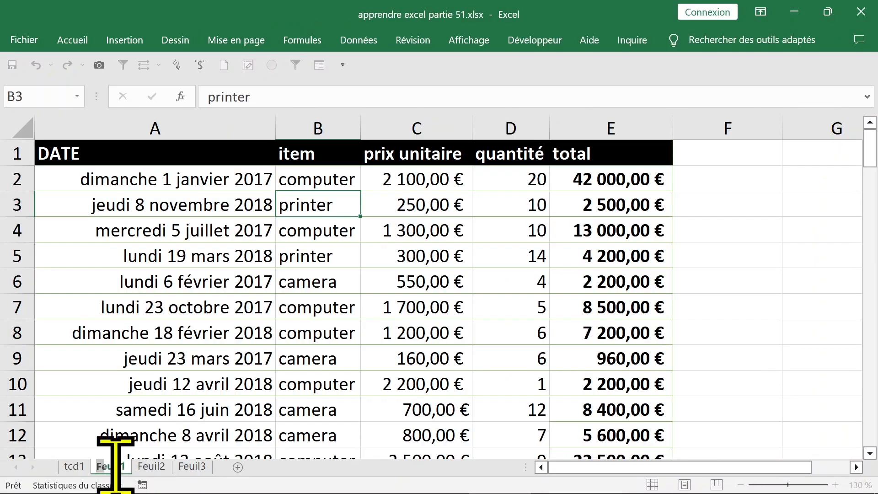
pyautogui.write('data')
pyautogui.press('Return')
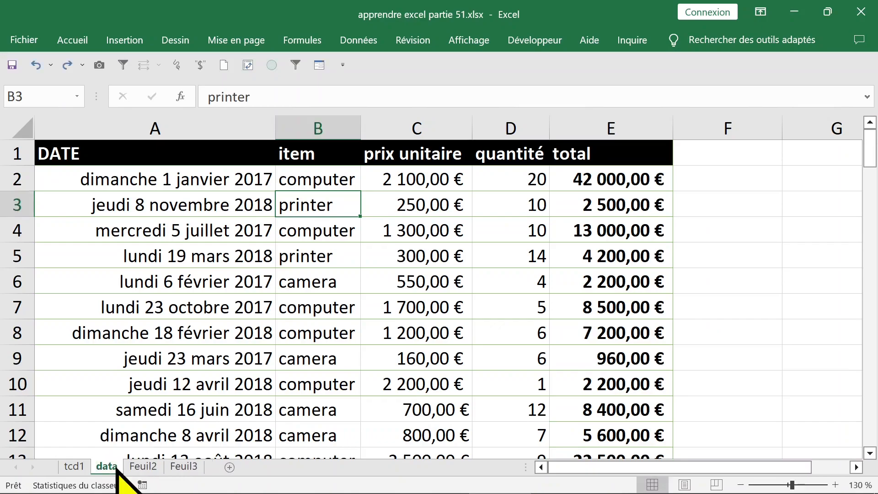
# Step: Examine the item column on the data sheet to see how the item names repeat
pyautogui.click(349, 229)
pyautogui.click(316, 122)
pyautogui.click(330, 188)
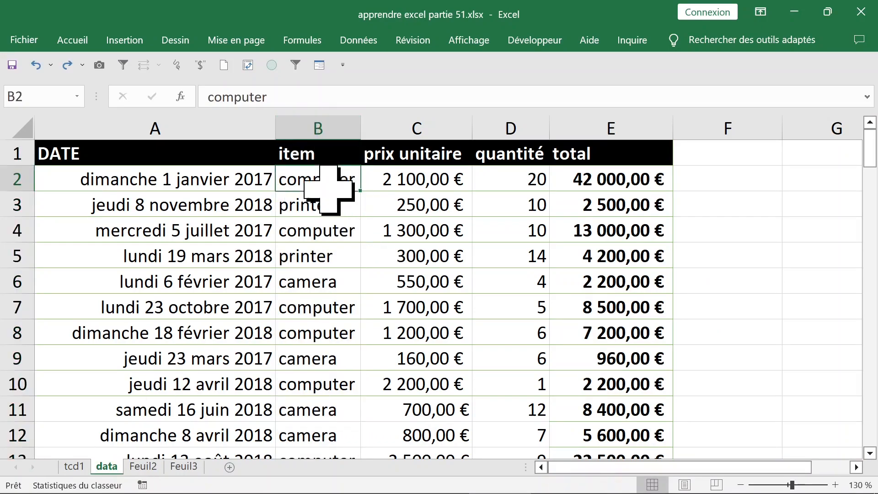
pyautogui.click(320, 128)
pyautogui.click(313, 185)
pyautogui.click(323, 210)
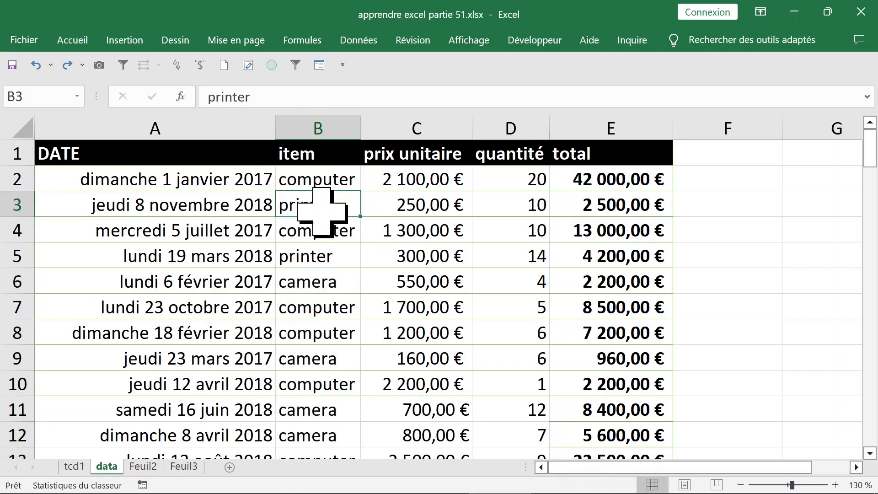
pyautogui.click(343, 232)
pyautogui.click(342, 261)
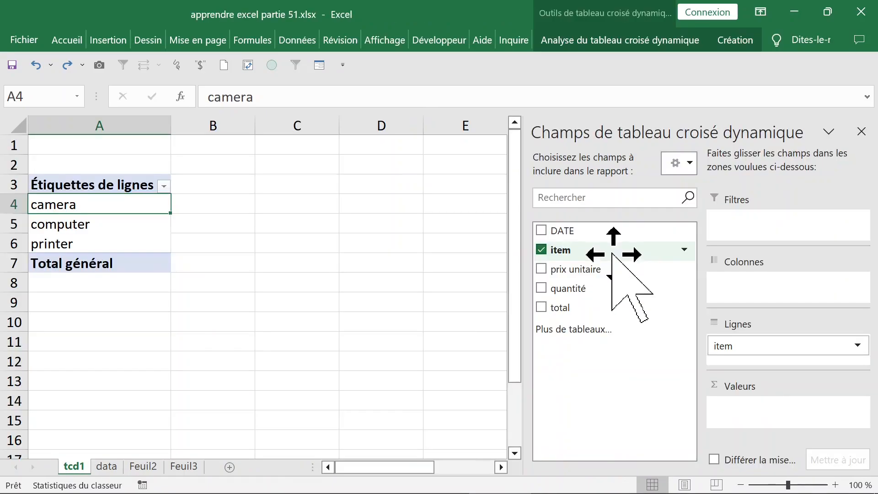
# Step: Add the item field to the values of the tcd1 PivotTable and review the count for each item
pyautogui.moveTo(613, 254); pyautogui.dragTo(759, 400)
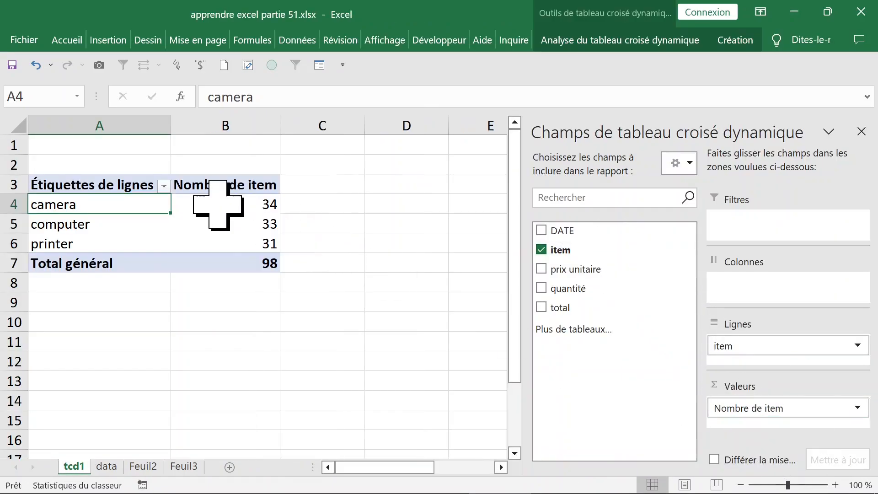
pyautogui.click(218, 204)
pyautogui.click(238, 226)
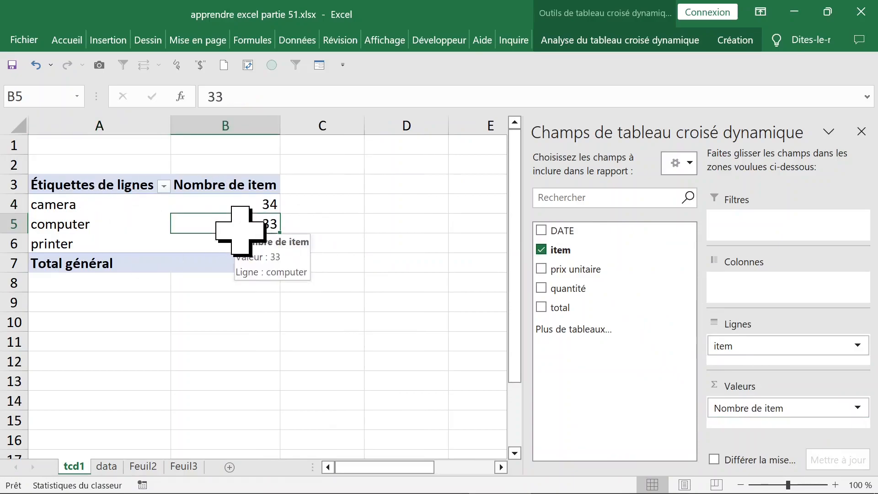
pyautogui.click(245, 244)
pyautogui.moveTo(240, 205); pyautogui.dragTo(239, 242)
# Step: Show the Nombre de item values as a percentage of the column total (% du total de la colonne)
pyautogui.click(221, 206)
pyautogui.rightClick(219, 207)
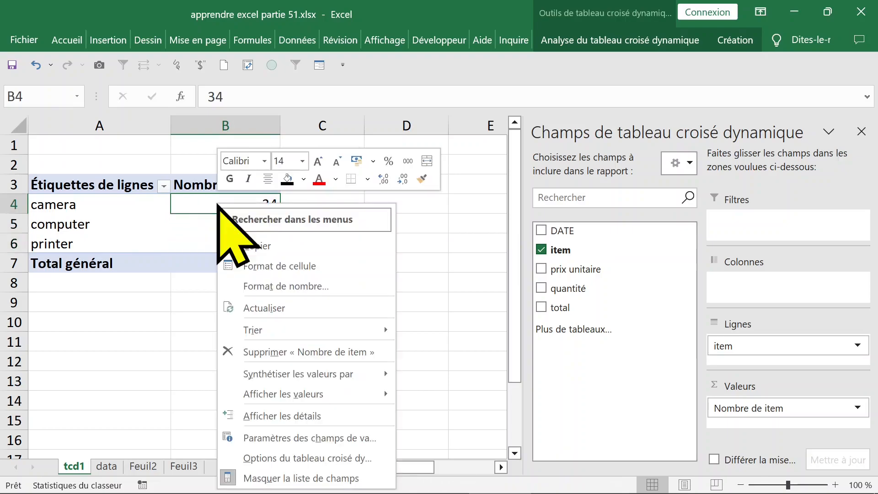
pyautogui.moveTo(283, 397)
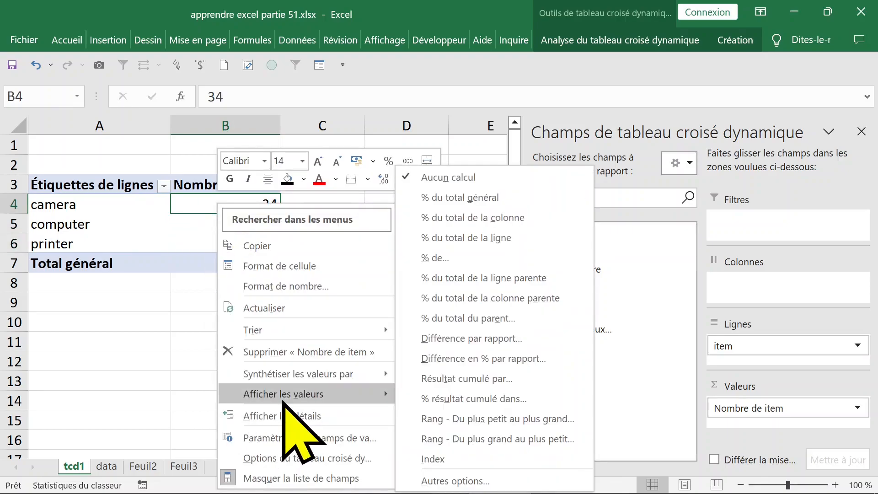
pyautogui.click(517, 223)
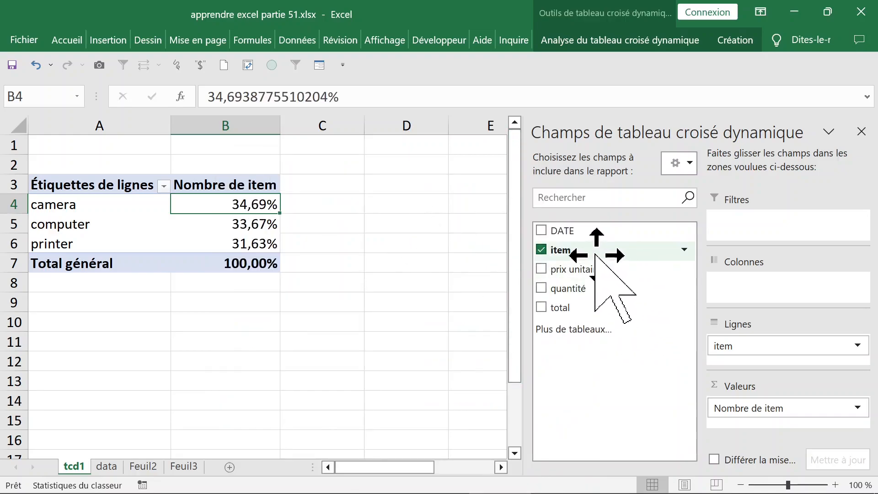
# Step: Add item to the PivotTable values again, naming the new count column effectif and the percentage column %
pyautogui.moveTo(596, 255); pyautogui.dragTo(773, 423)
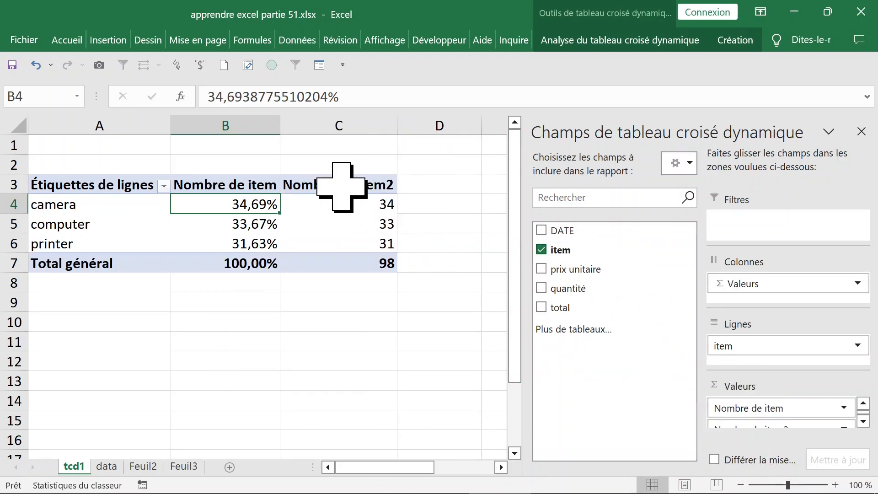
pyautogui.click(341, 187)
pyautogui.write('effectif')
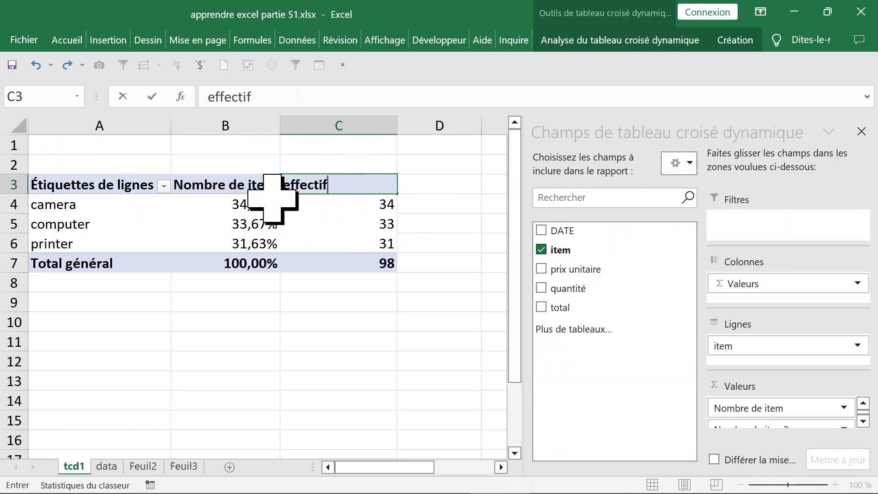
pyautogui.click(225, 188)
pyautogui.write('%')
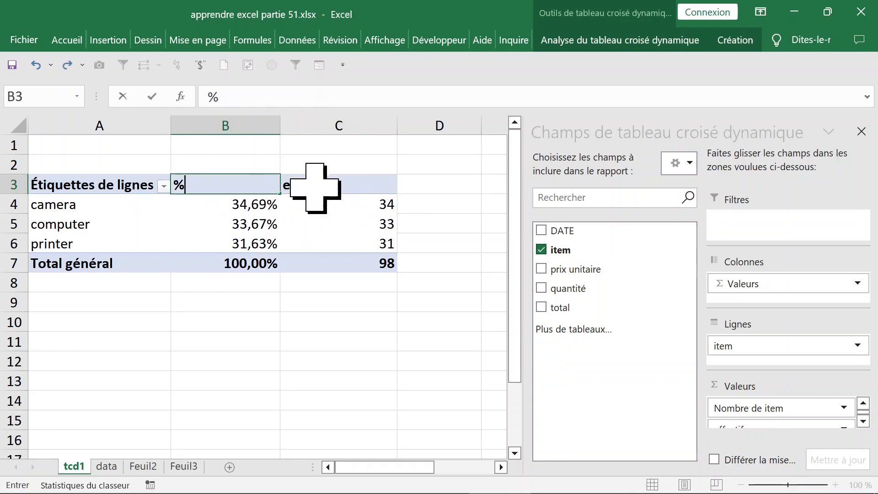
pyautogui.click(305, 277)
pyautogui.click(259, 221)
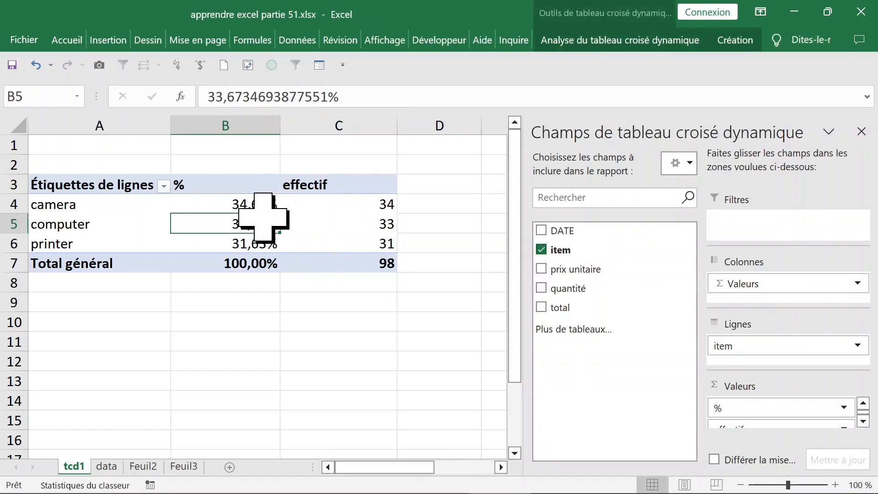
# Step: Compare the item and quantité columns on the data sheet
pyautogui.click(107, 466)
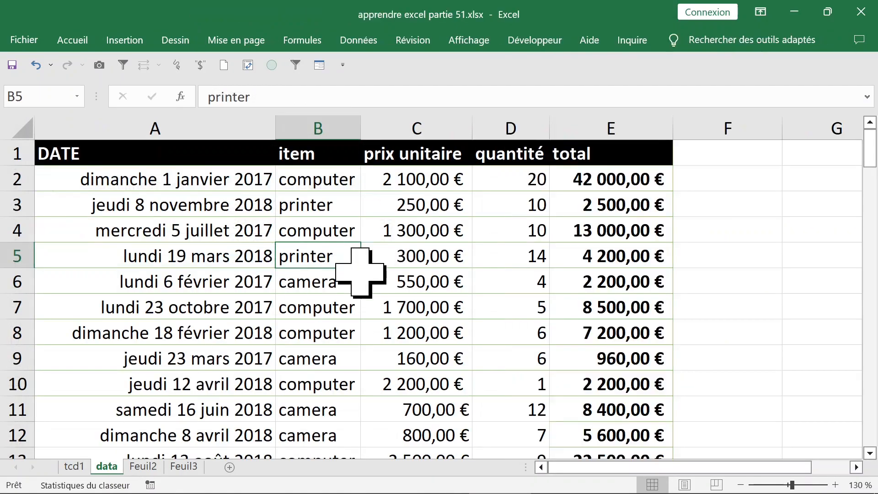
pyautogui.click(456, 189)
pyautogui.click(511, 125)
pyautogui.click(318, 128)
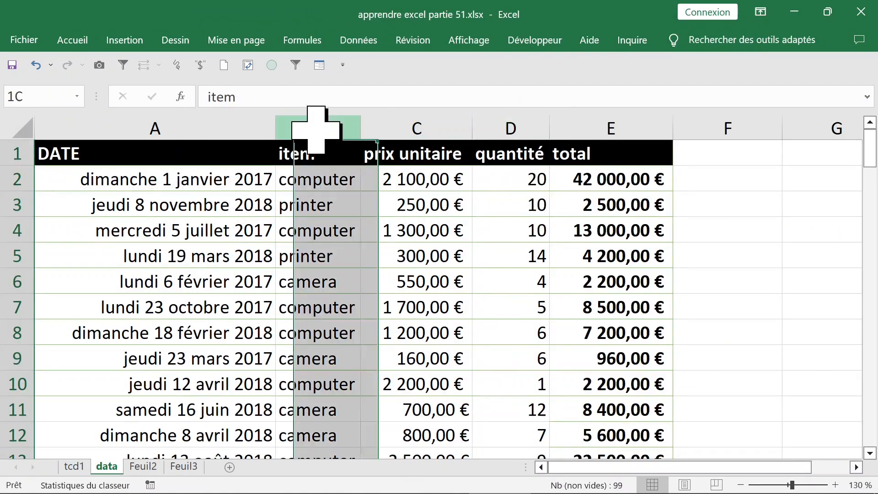
pyautogui.click(505, 127)
pyautogui.click(319, 128)
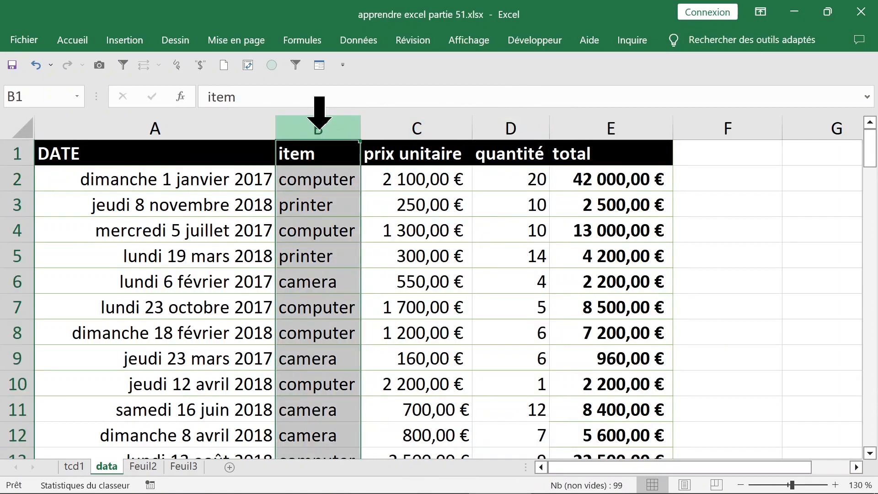
pyautogui.click(494, 126)
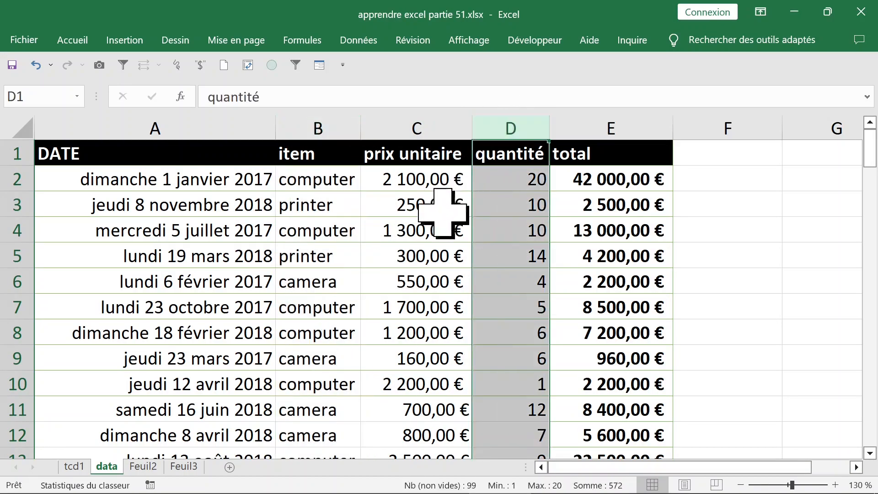
pyautogui.click(410, 279)
pyautogui.click(240, 307)
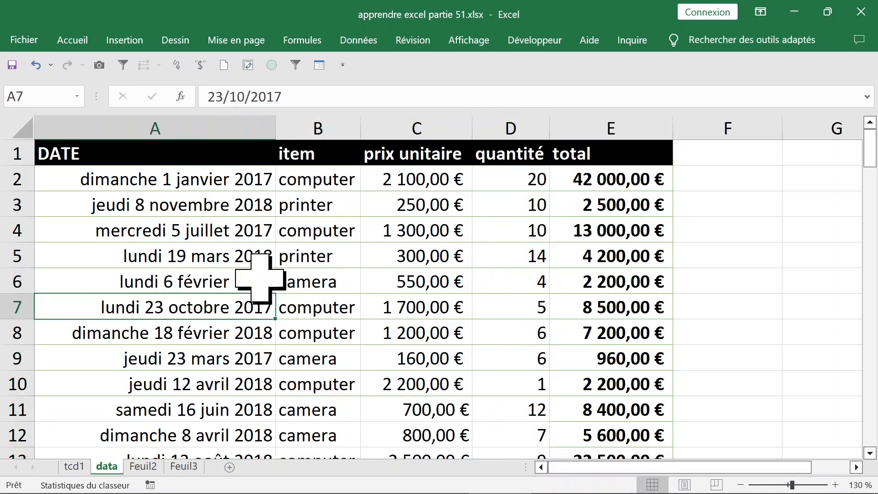
# Step: Create a PivotTable from the table on the data sheet, placing it on a new worksheet
pyautogui.click(126, 42)
pyautogui.click(23, 91)
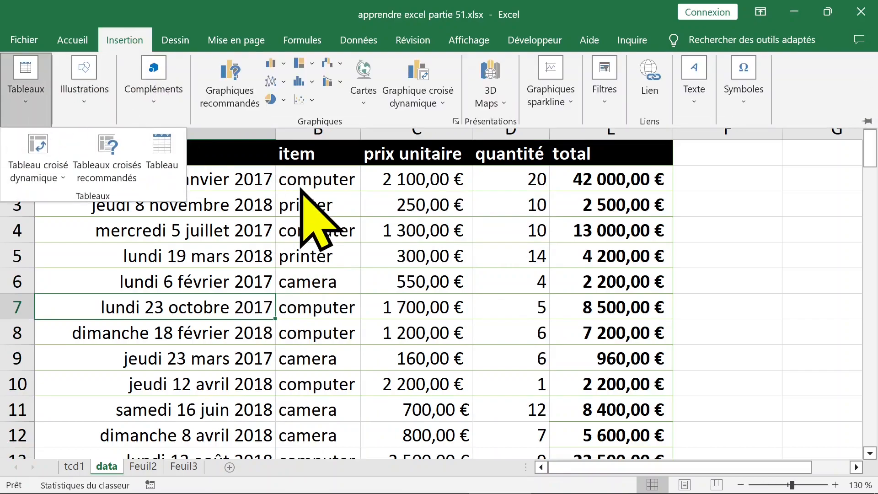
pyautogui.click(68, 171)
pyautogui.click(769, 416)
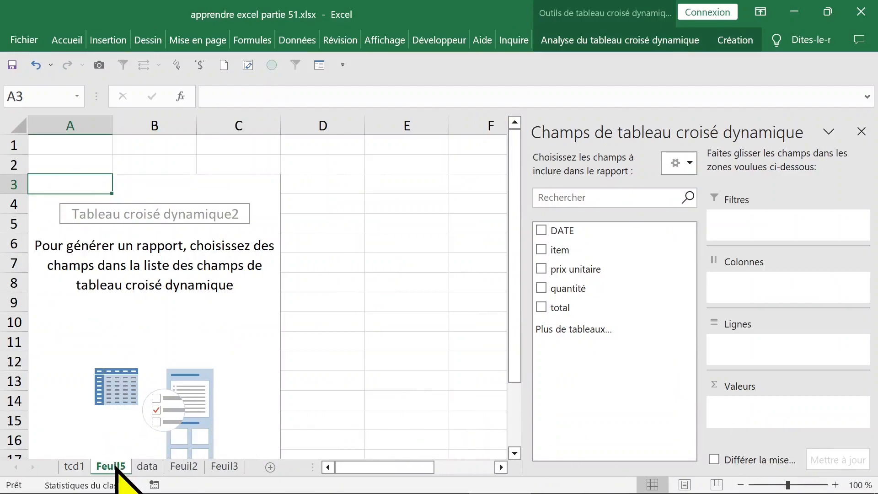
# Step: Rename the new PivotTable sheet as tcd2, and replace that name with quantité par item
pyautogui.doubleClick(111, 466)
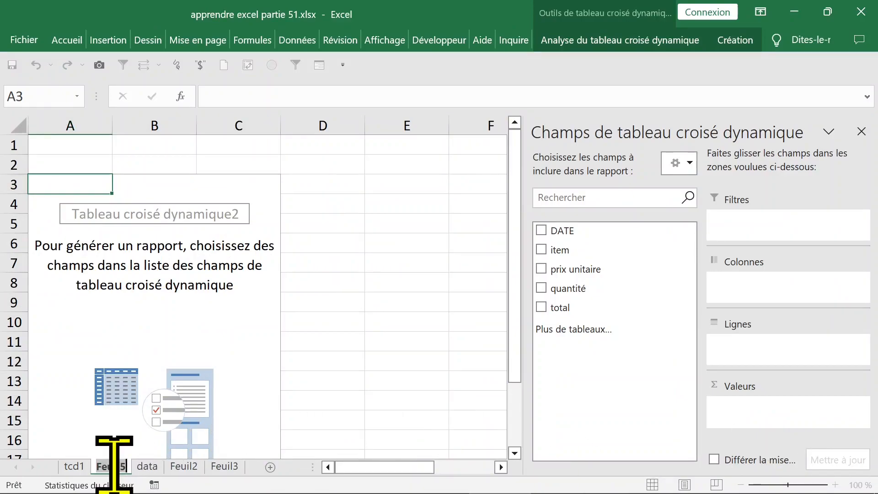
pyautogui.write('tcd2')
pyautogui.press('Return')
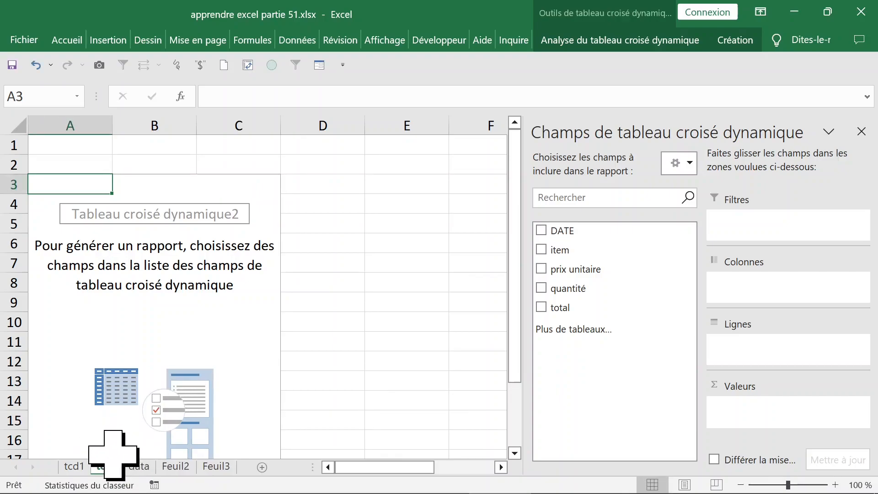
pyautogui.click(157, 267)
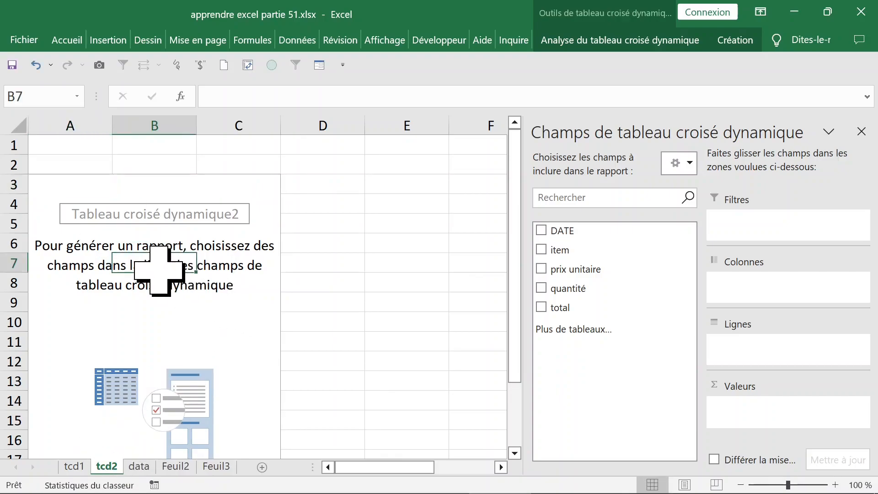
pyautogui.doubleClick(108, 466)
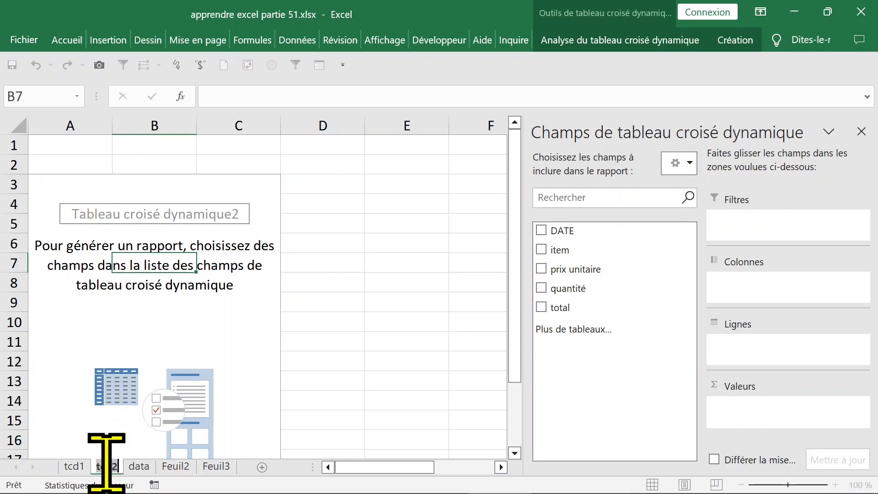
pyautogui.write('quantité par i')
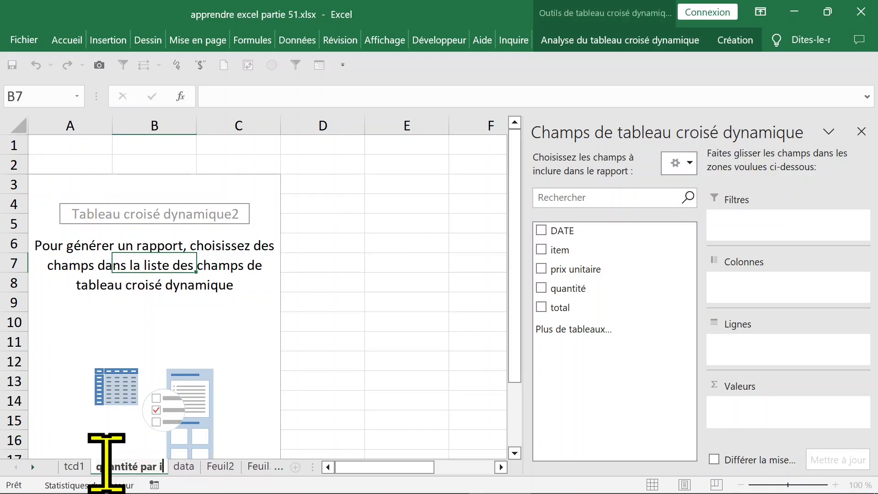
pyautogui.press('Return')
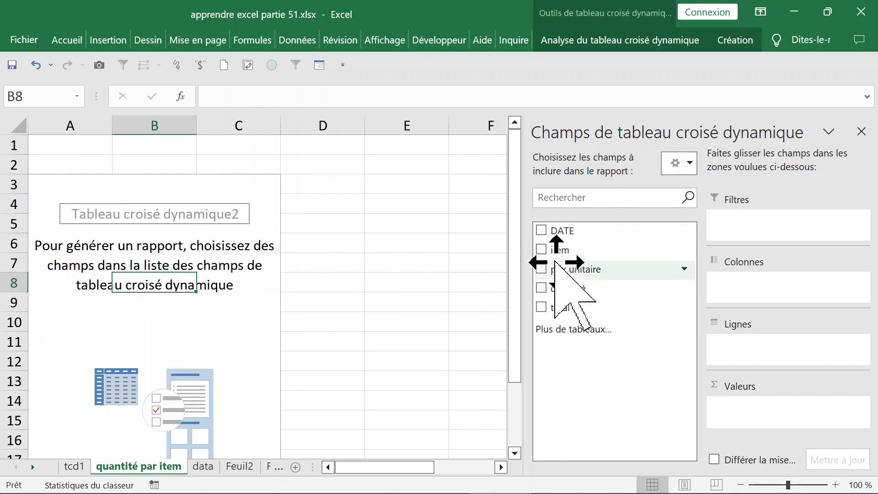
# Step: Add item to the PivotTable rows and quantité to its values twice
pyautogui.click(541, 250)
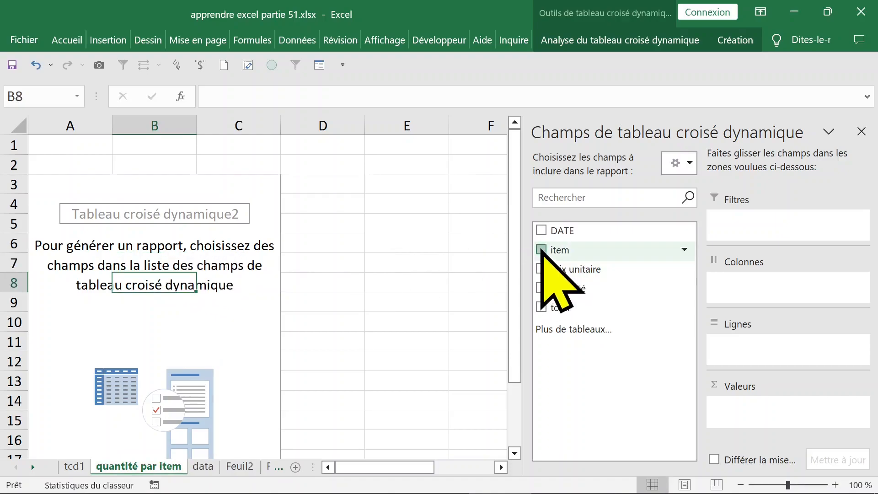
pyautogui.click(541, 289)
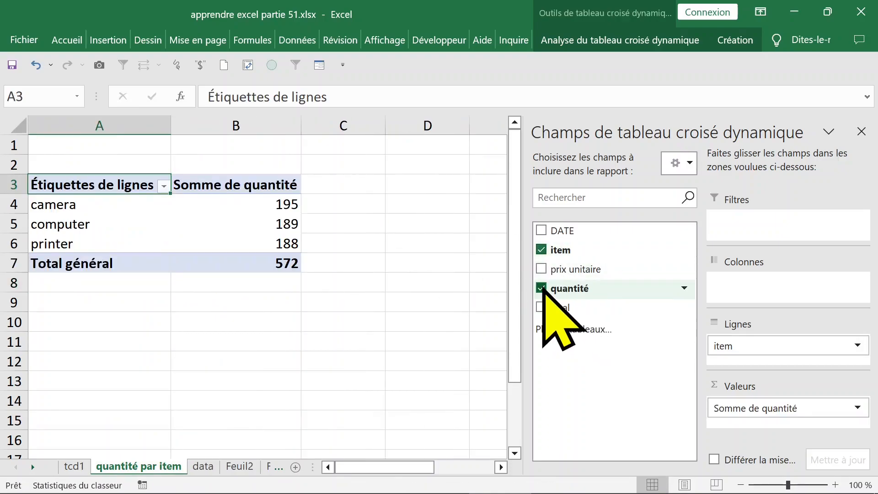
pyautogui.moveTo(593, 288); pyautogui.dragTo(743, 409)
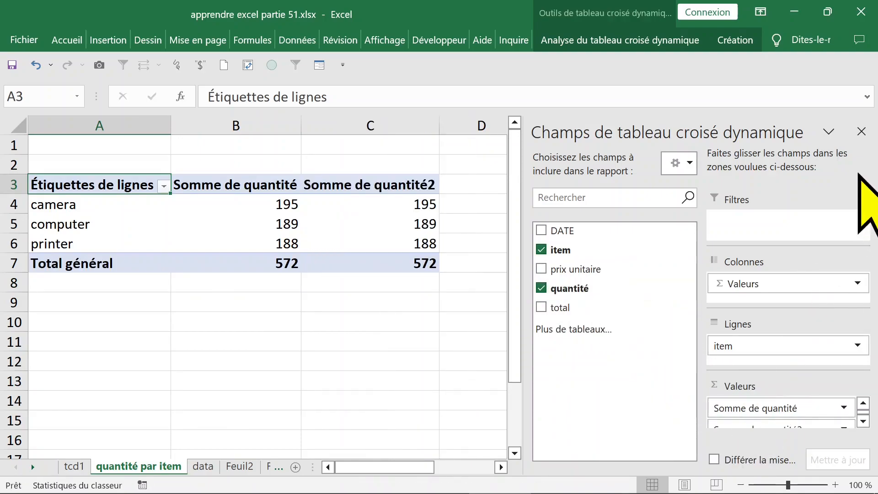
# Step: Show the second quantité column as a percentage of the column total (% du total de la colonne) and name it %
pyautogui.click(861, 131)
pyautogui.click(368, 208)
pyautogui.click(360, 188)
pyautogui.doubleClick(361, 186)
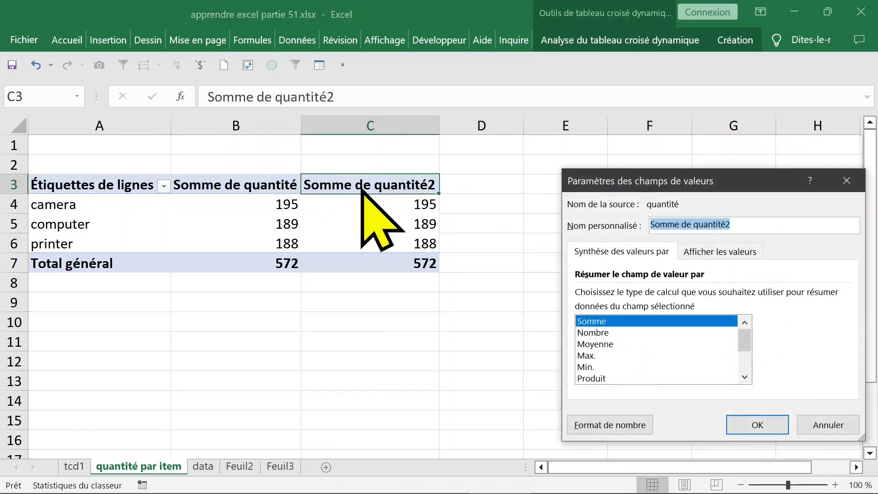
pyautogui.click(728, 252)
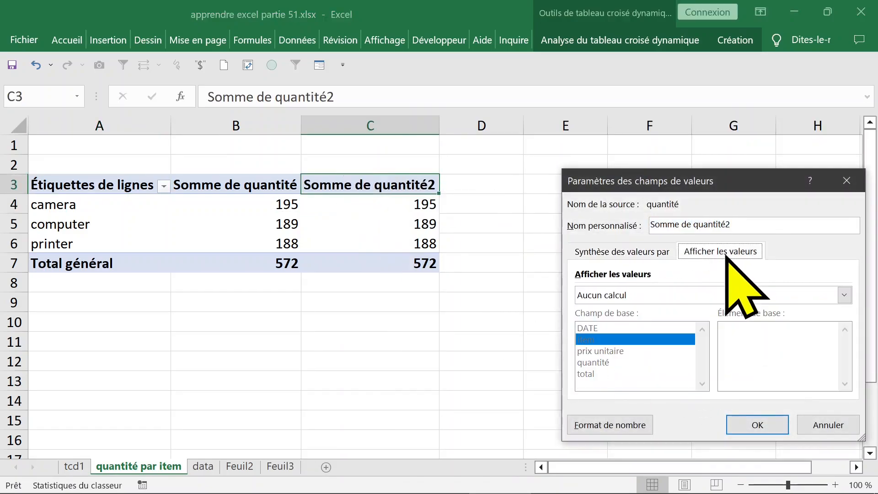
pyautogui.click(678, 294)
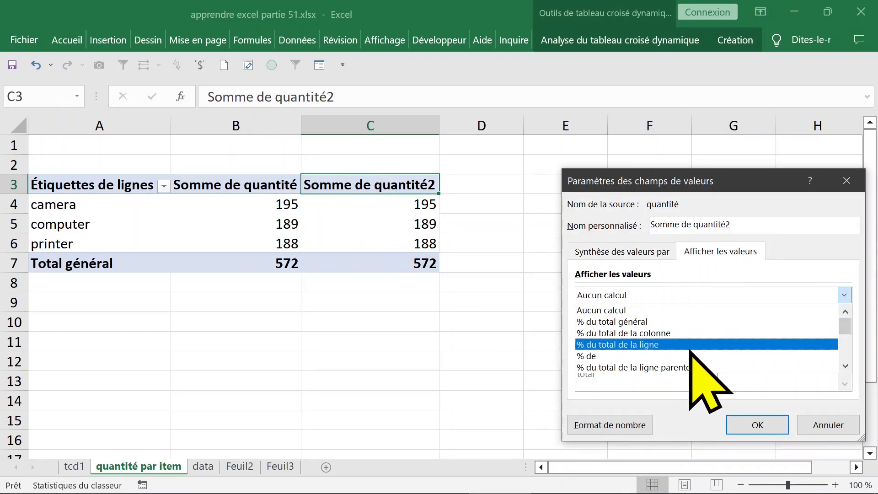
pyautogui.click(686, 333)
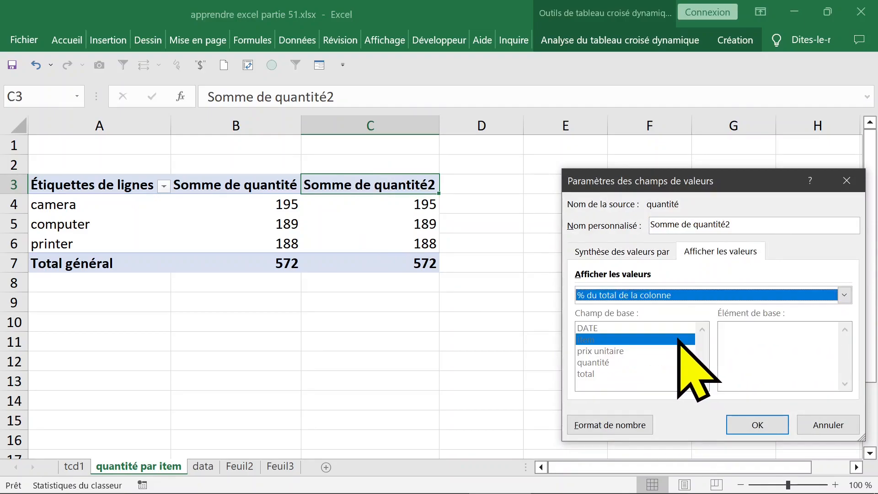
pyautogui.click(750, 423)
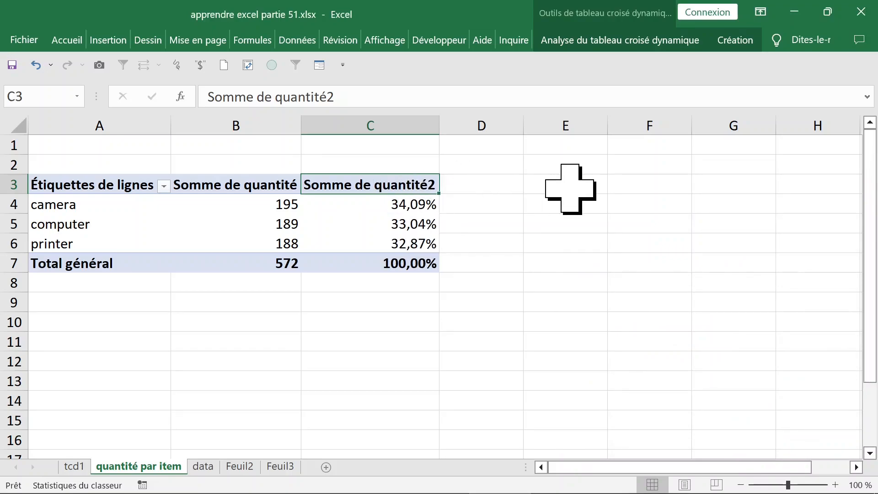
pyautogui.write('%')
pyautogui.press('Return')
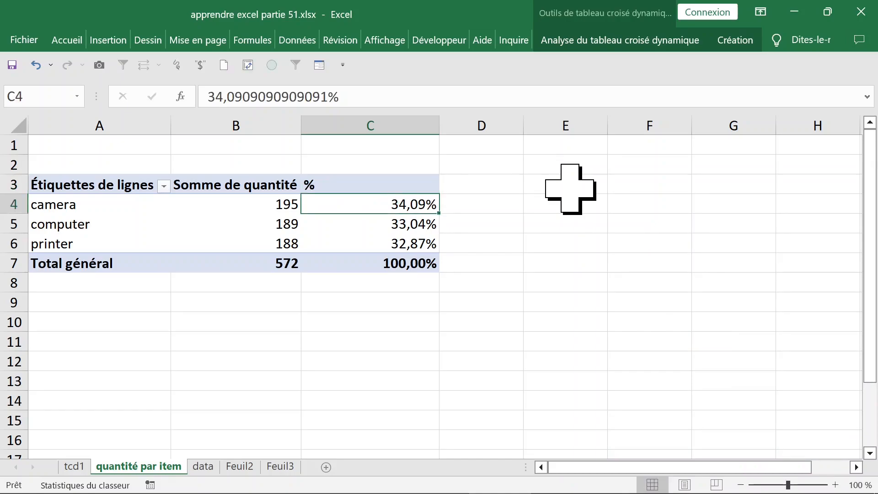
# Step: Review the summed quantité for each item and the grand total
pyautogui.click(240, 207)
pyautogui.click(217, 241)
pyautogui.click(229, 209)
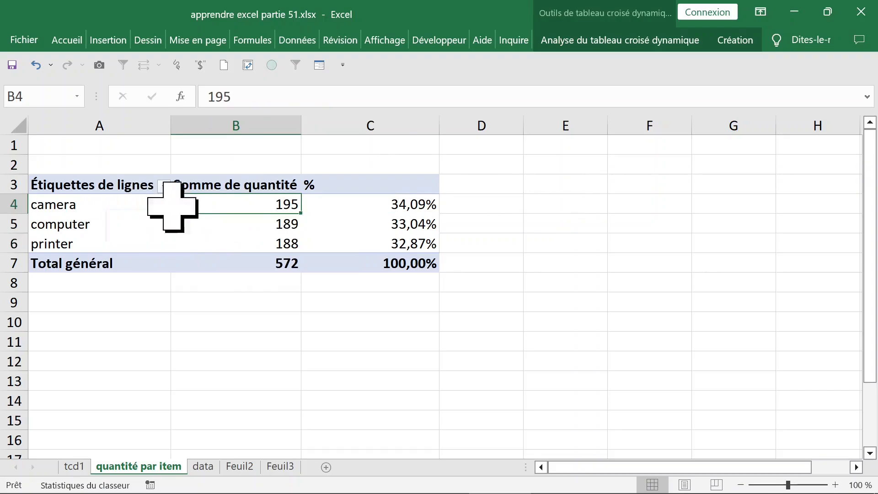
pyautogui.moveTo(213, 205); pyautogui.dragTo(226, 264)
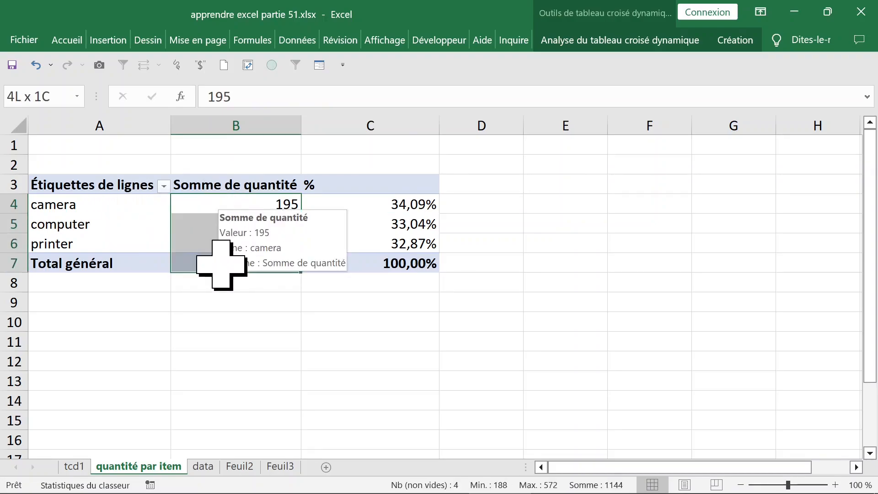
pyautogui.click(207, 198)
pyautogui.click(211, 186)
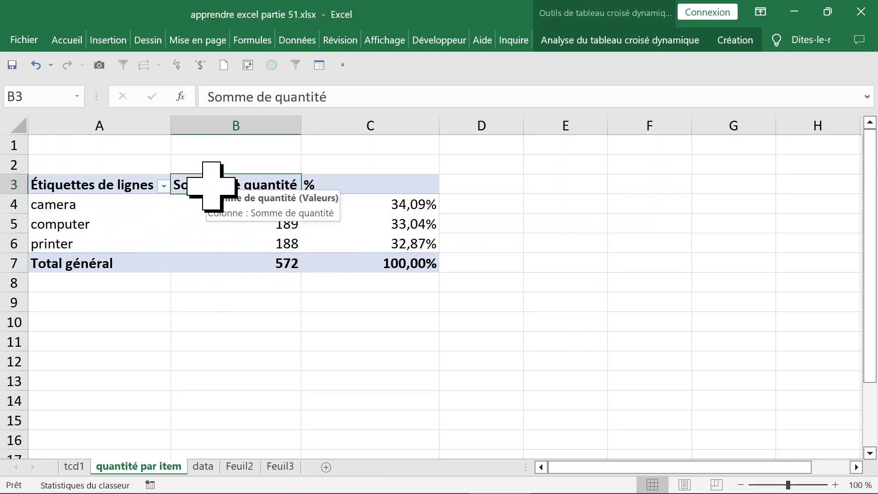
pyautogui.doubleClick(211, 185)
pyautogui.click(593, 357)
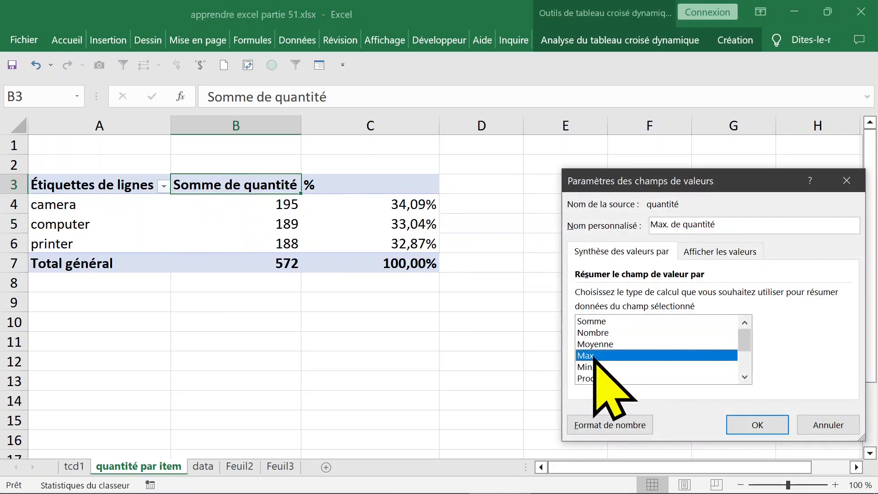
pyautogui.click(837, 423)
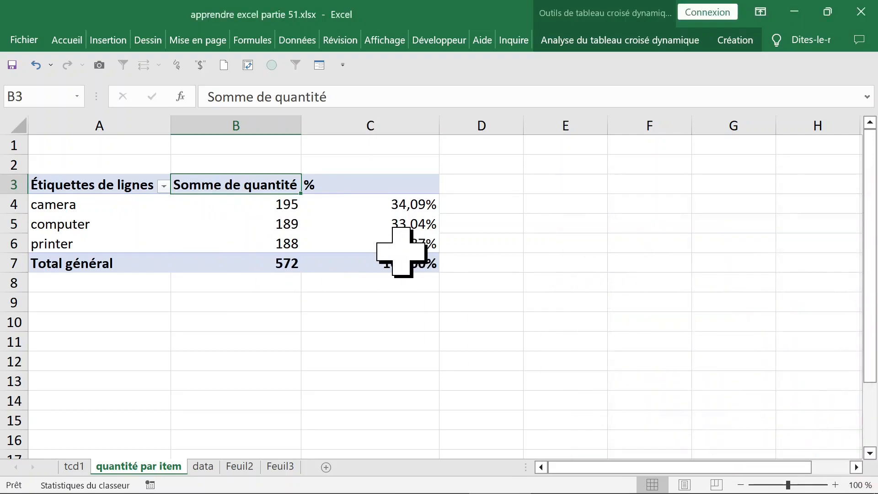
# Step: Summarise the Somme de quantité column by its maximum (Max.) instead
pyautogui.click(241, 211)
pyautogui.rightClick(211, 207)
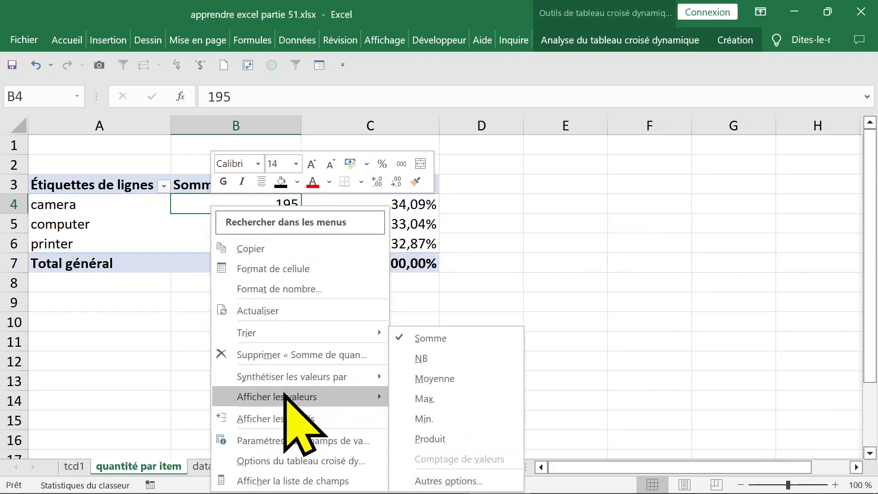
pyautogui.moveTo(284, 394)
pyautogui.moveTo(298, 376)
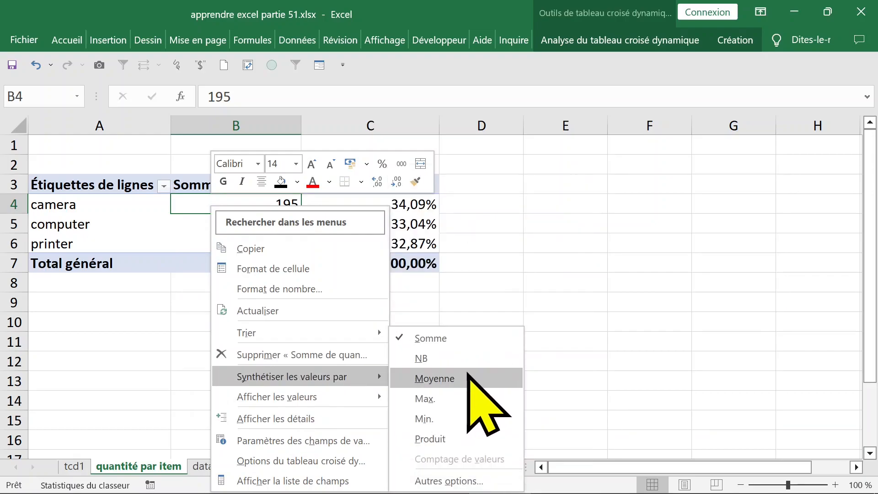
pyautogui.click(462, 398)
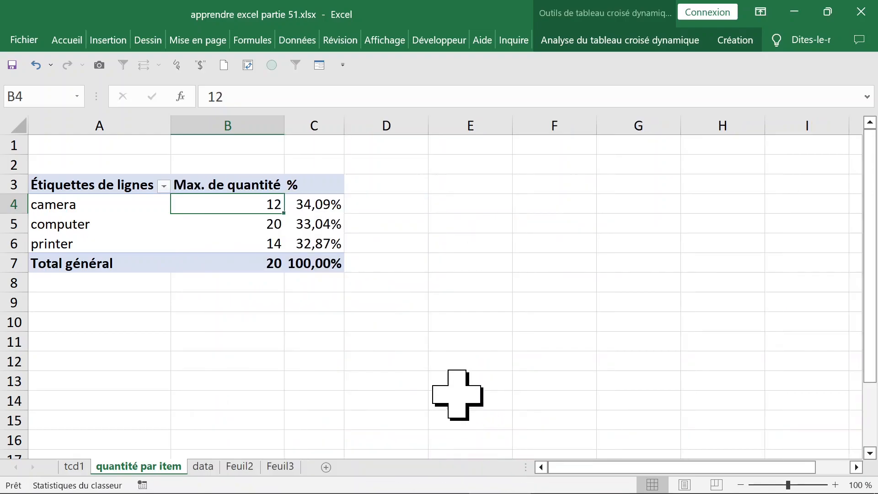
# Step: Add quantité again as the first PivotTable value and summarise it by its minimum (Min.)
pyautogui.rightClick(234, 202)
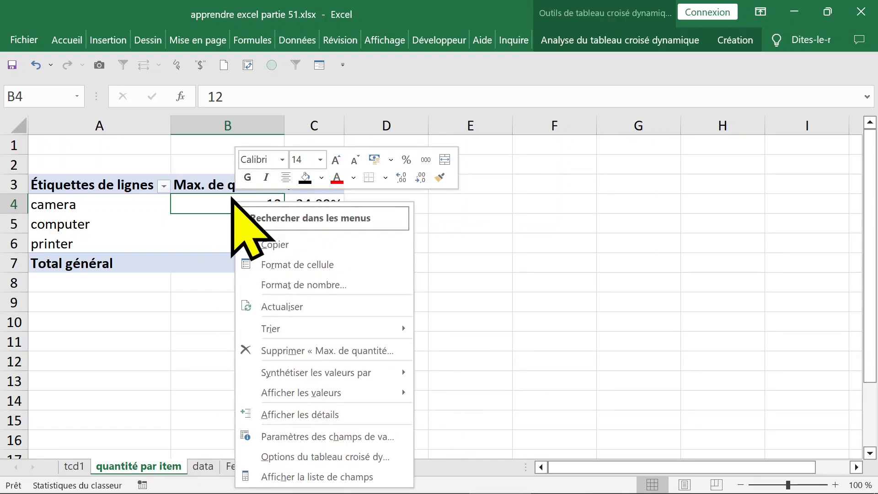
pyautogui.click(319, 477)
pyautogui.moveTo(595, 288); pyautogui.dragTo(803, 406)
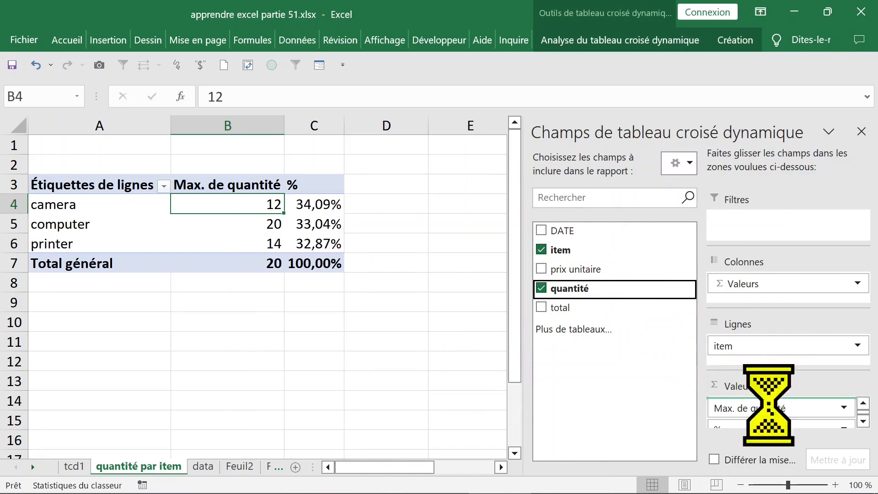
pyautogui.click(843, 408)
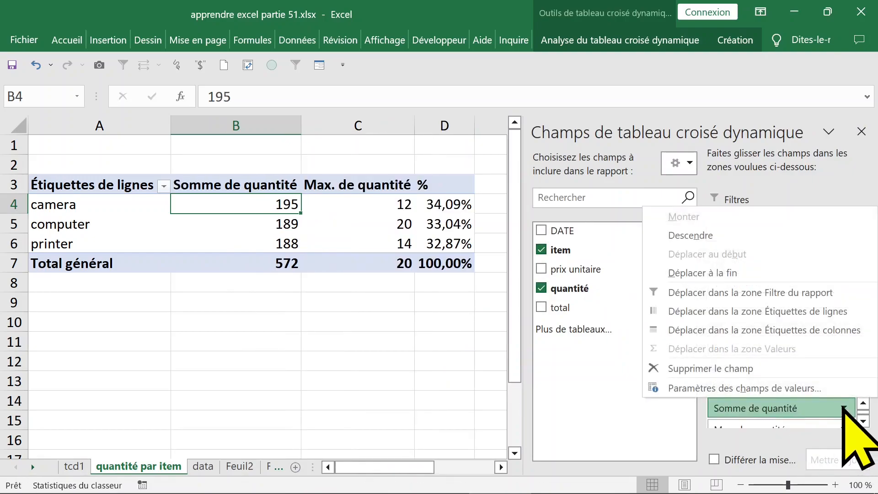
pyautogui.click(800, 388)
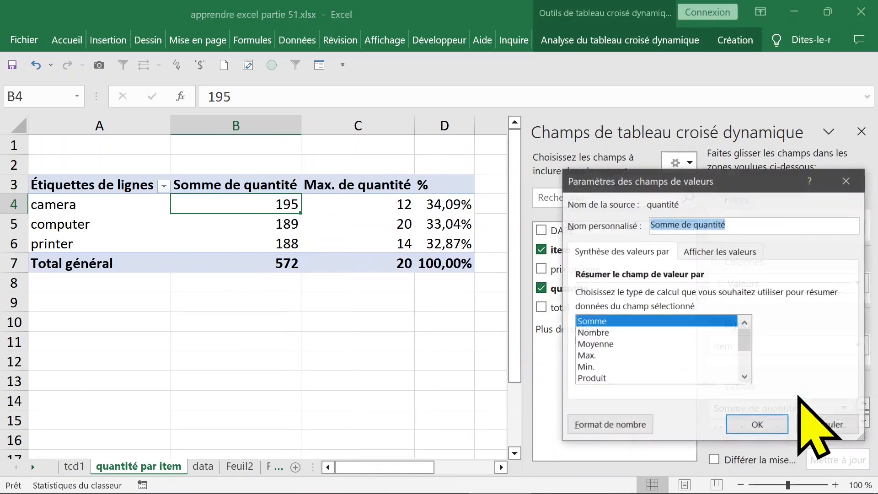
pyautogui.click(588, 366)
pyautogui.click(758, 425)
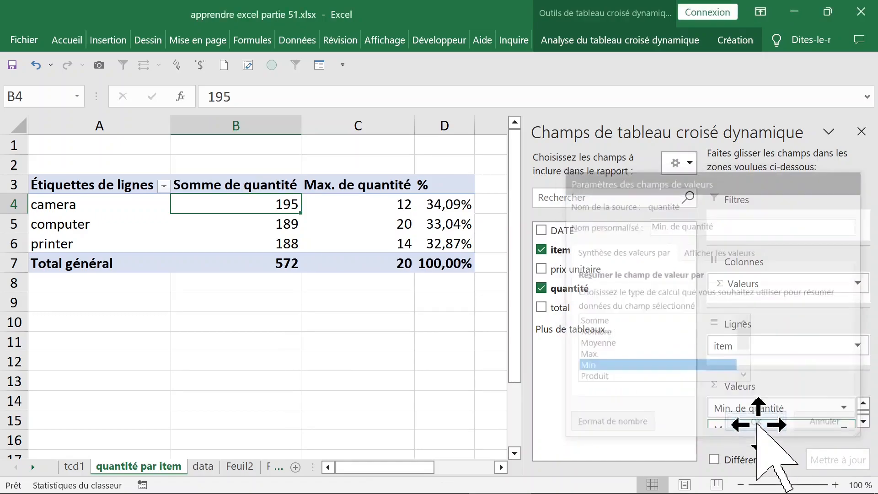
pyautogui.click(230, 229)
pyautogui.click(337, 207)
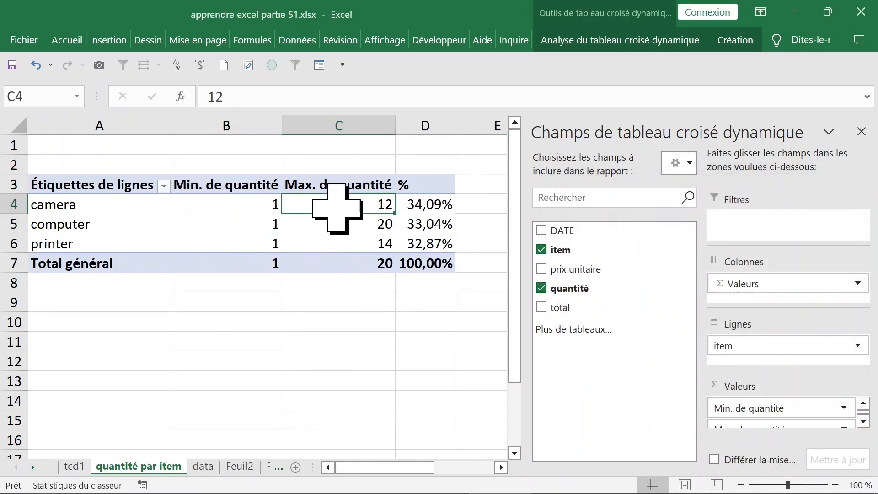
# Step: Add quantité again as the first PivotTable value and summarise it by its average (Moyenne)
pyautogui.moveTo(596, 291); pyautogui.dragTo(769, 408)
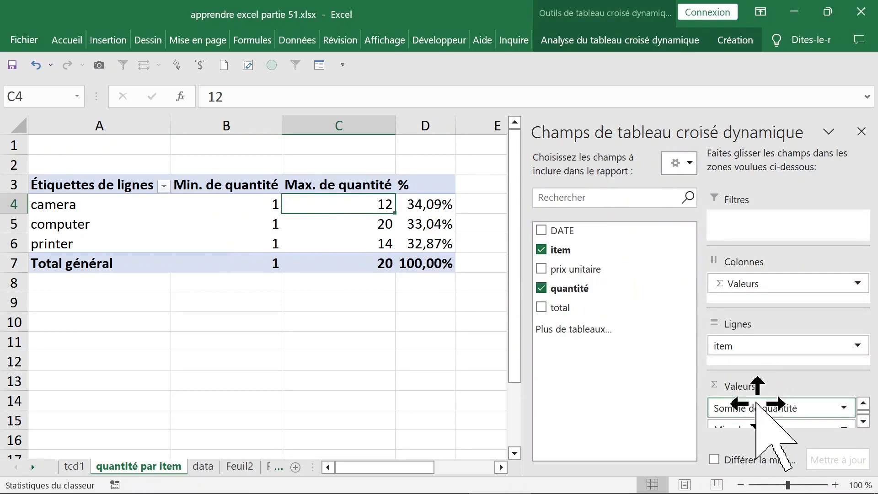
pyautogui.click(844, 408)
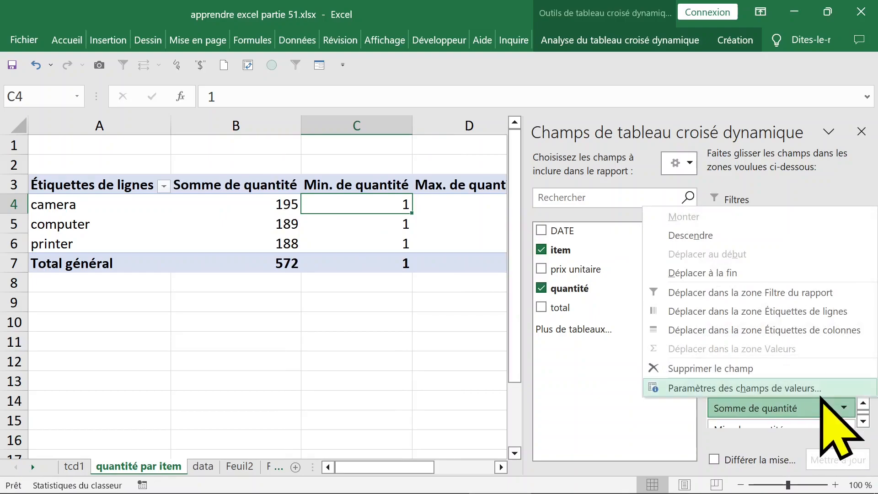
pyautogui.click(797, 388)
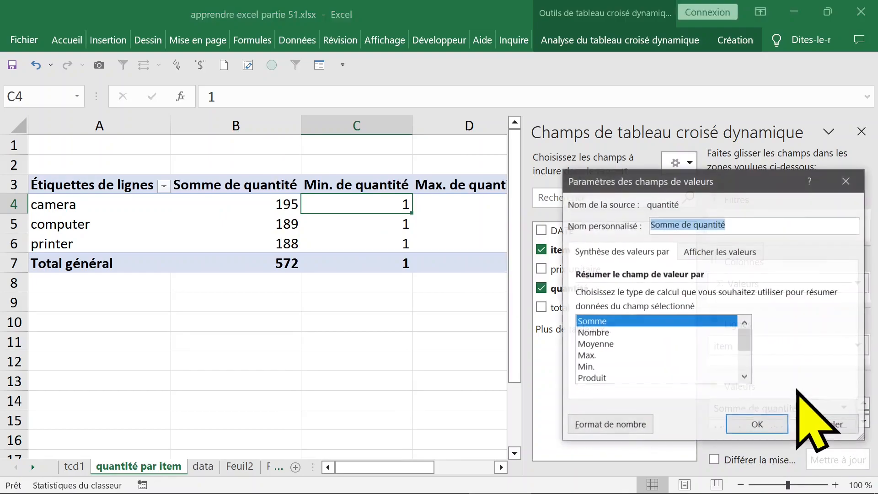
pyautogui.click(599, 345)
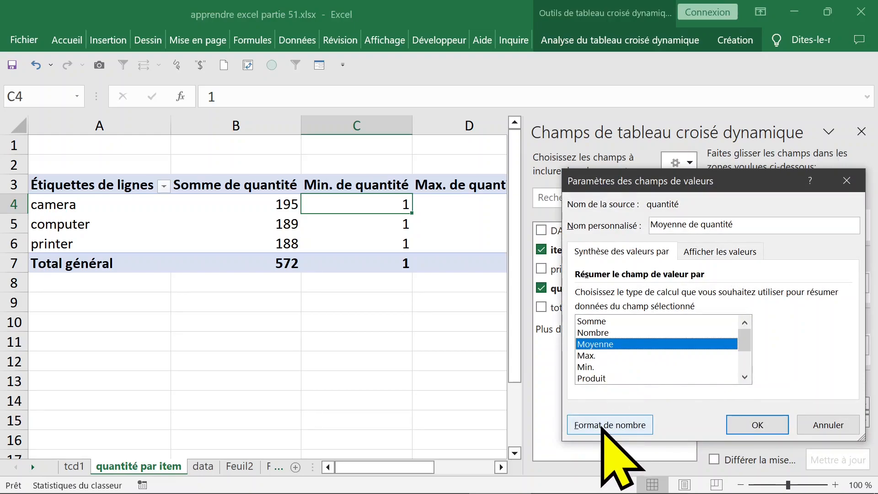
# Step: Format the average quantité field as Nombre with 0 decimals, apply its settings and close the field list
pyautogui.click(603, 426)
pyautogui.click(466, 159)
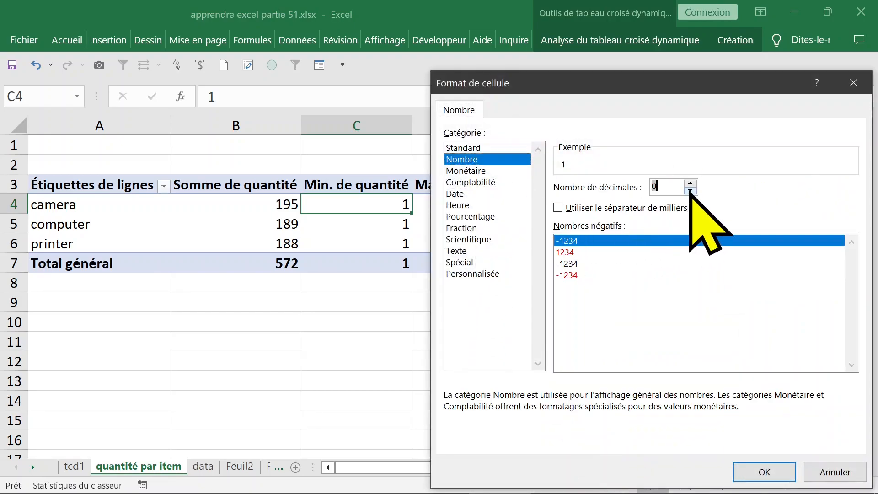
pyautogui.click(776, 480)
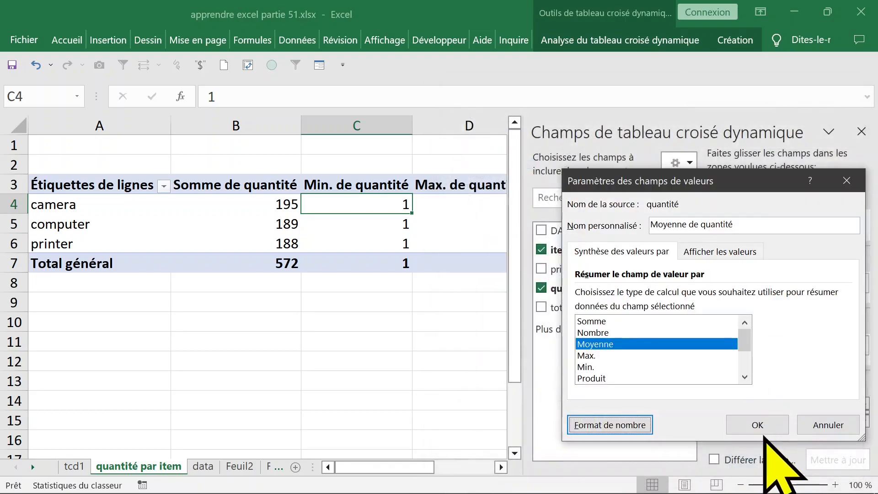
pyautogui.click(757, 423)
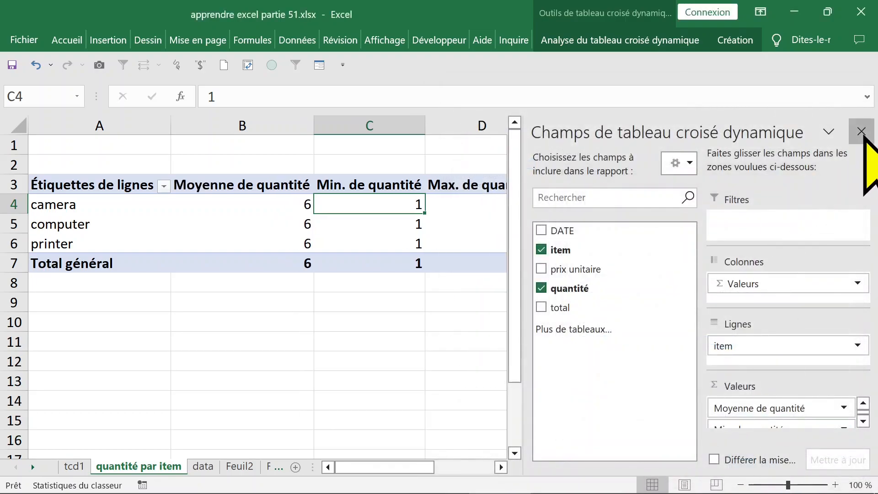
pyautogui.click(861, 132)
# Step: Add quantité once more as the first PivotTable value, kept as a sum, and close the field list
pyautogui.click(228, 199)
pyautogui.click(357, 208)
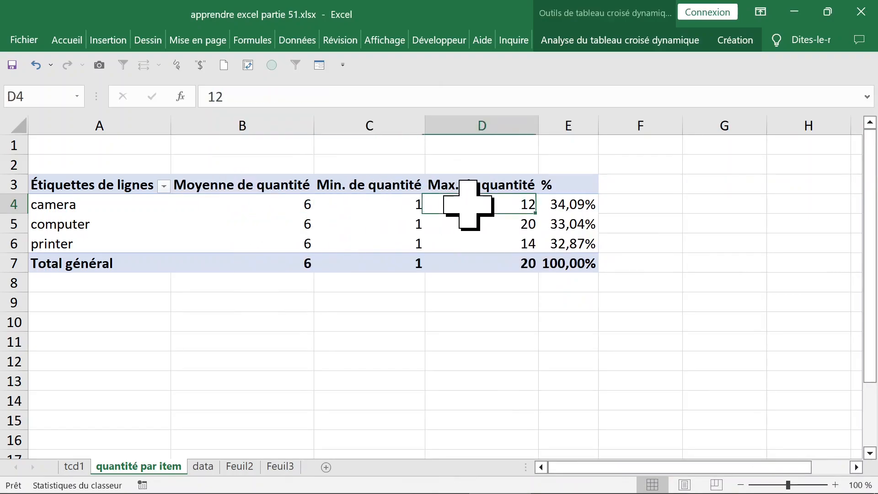
pyautogui.rightClick(442, 202)
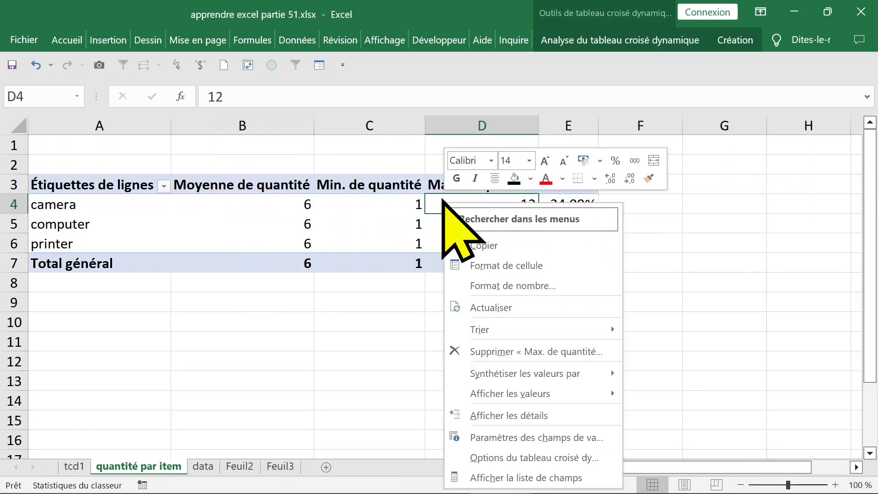
pyautogui.click(512, 478)
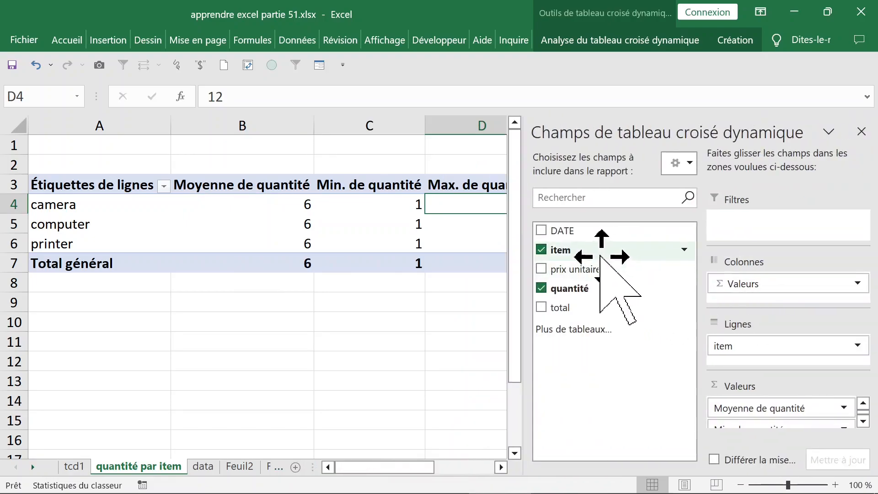
pyautogui.moveTo(588, 287); pyautogui.dragTo(754, 408)
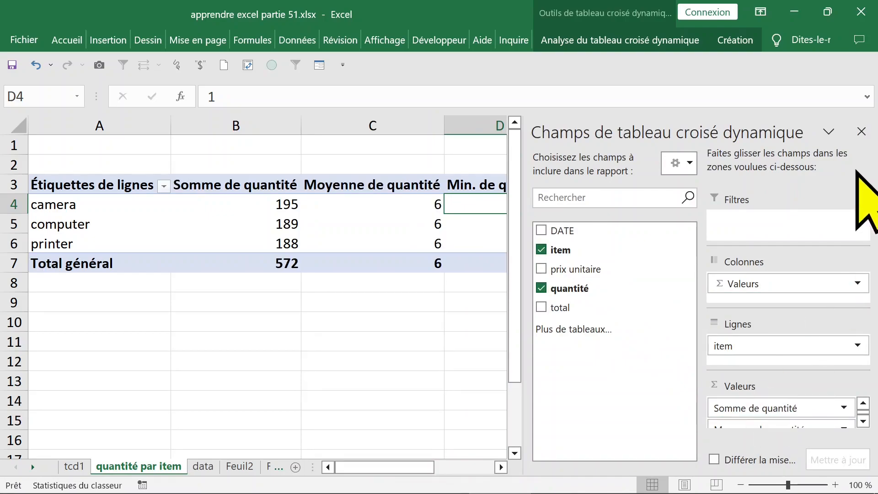
pyautogui.click(861, 132)
pyautogui.click(477, 320)
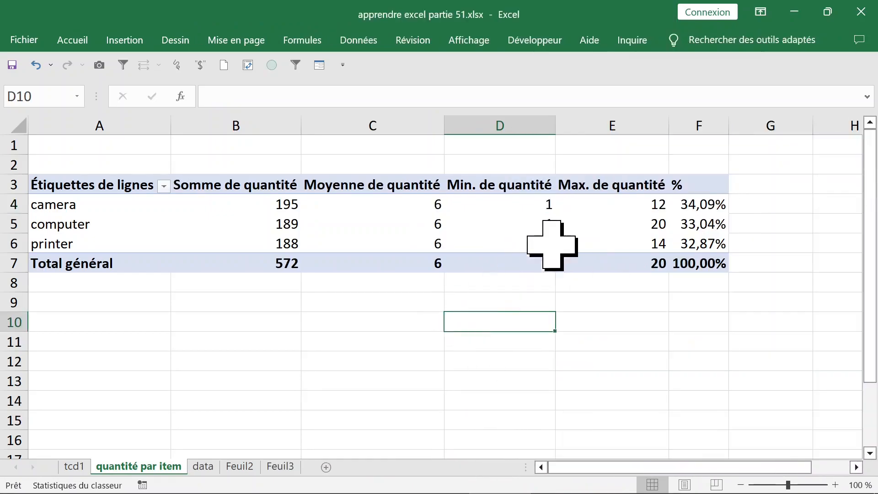
# Step: Review the sum, average, minimum, maximum and percentage of quantité for the items
pyautogui.click(428, 222)
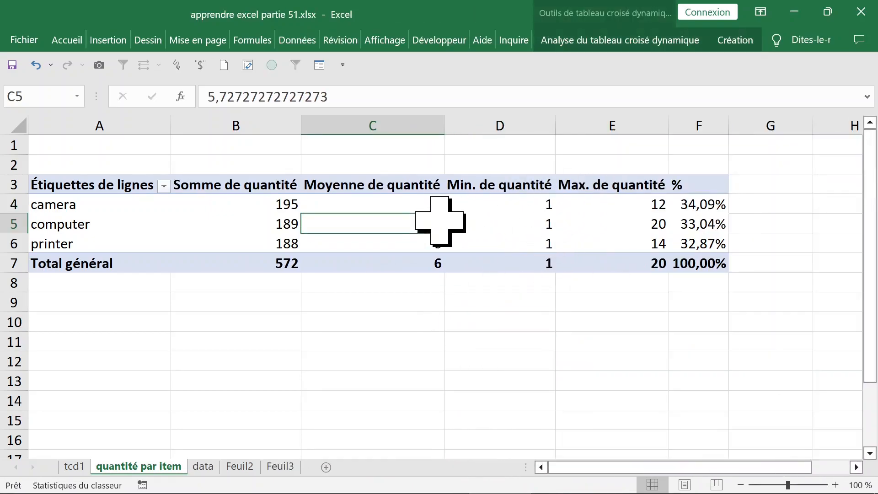
pyautogui.click(380, 202)
pyautogui.click(270, 204)
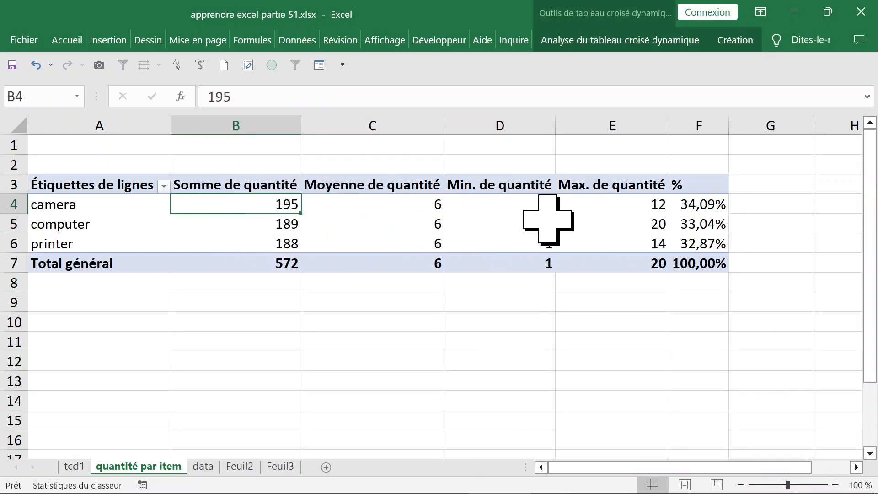
pyautogui.click(506, 205)
pyautogui.click(627, 208)
pyautogui.click(696, 205)
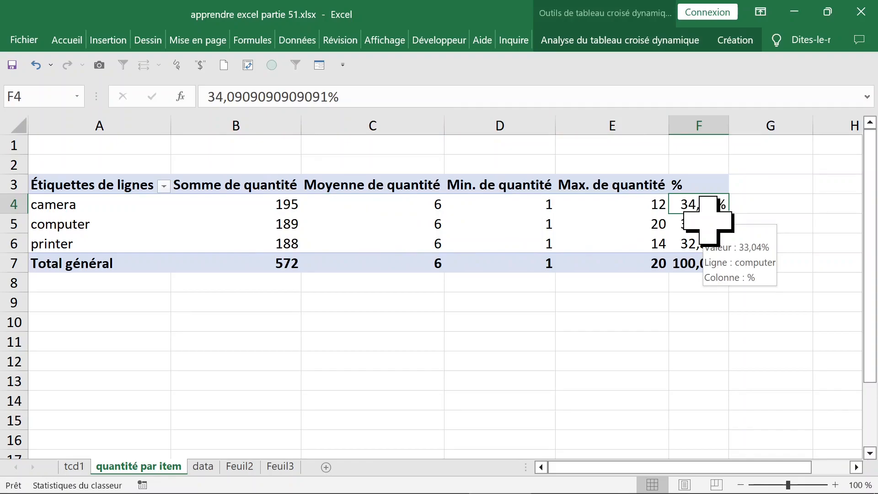
# Step: Examine the DATE column of the source table on the data sheet
pyautogui.click(204, 467)
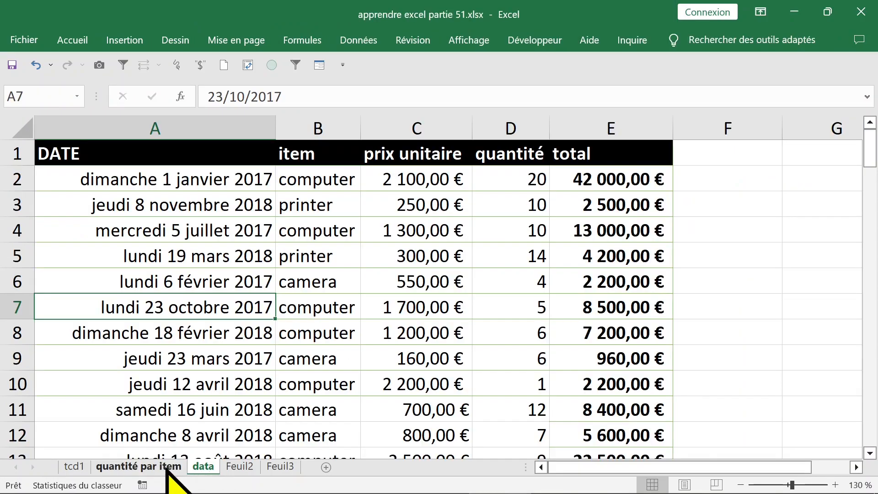
pyautogui.click(166, 468)
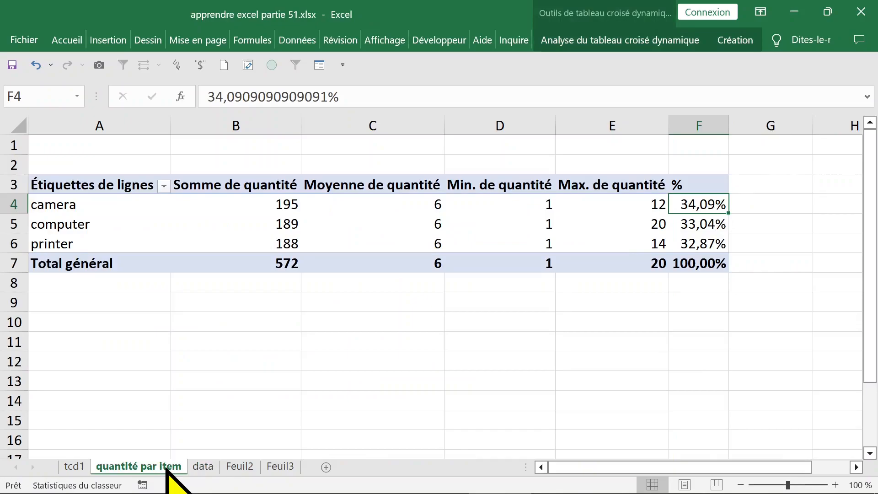
pyautogui.click(203, 466)
pyautogui.click(154, 231)
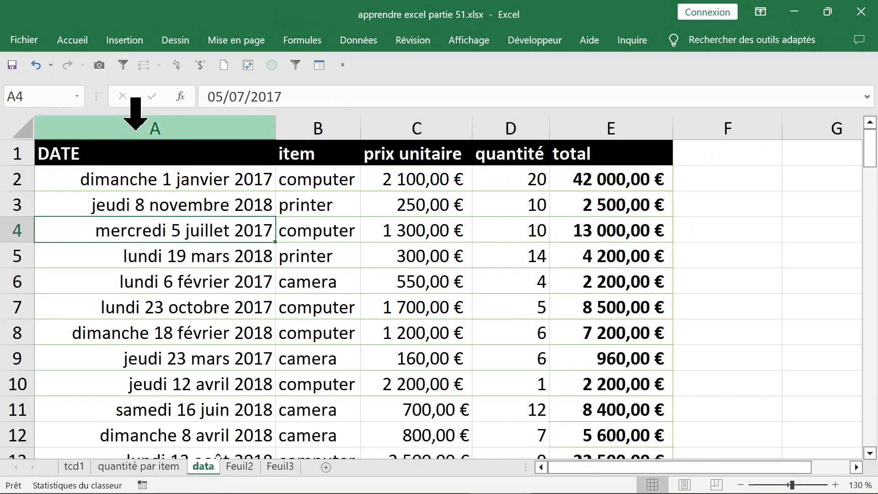
pyautogui.click(133, 125)
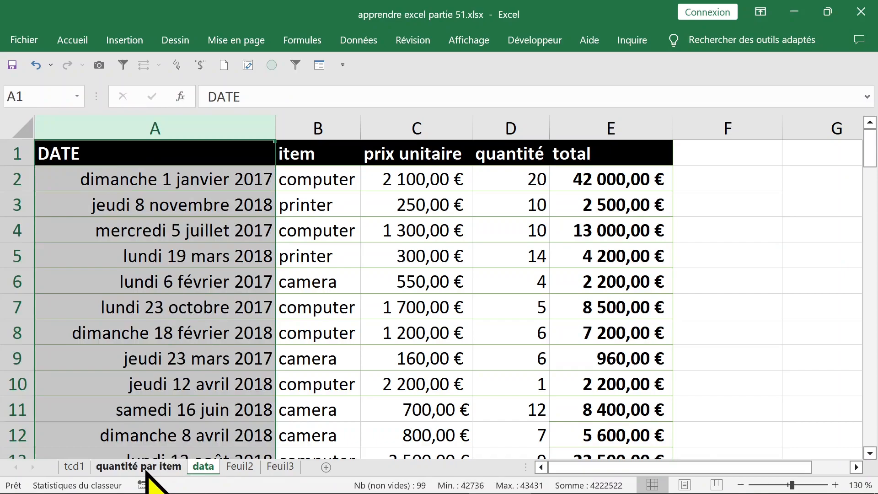
# Step: Create a PivotTable from the range data!$A$1:$E$99 on a new worksheet
pyautogui.click(283, 281)
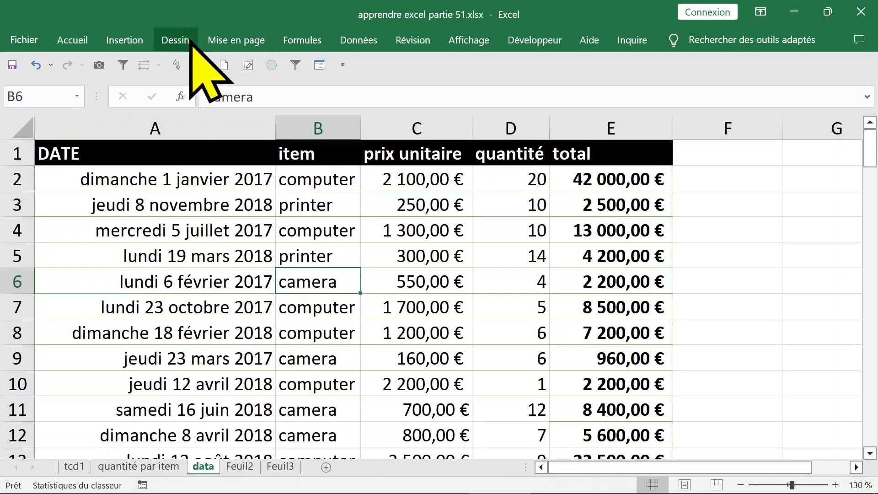
pyautogui.click(126, 41)
pyautogui.click(26, 78)
pyautogui.click(38, 149)
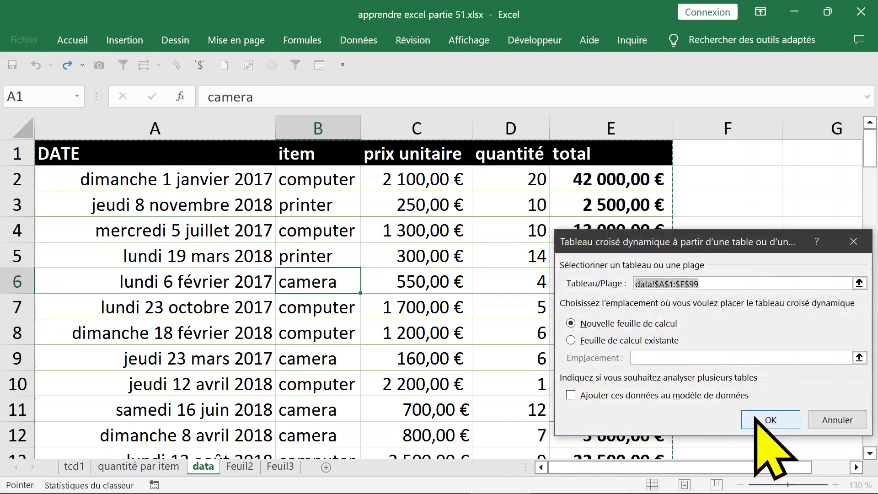
pyautogui.click(763, 417)
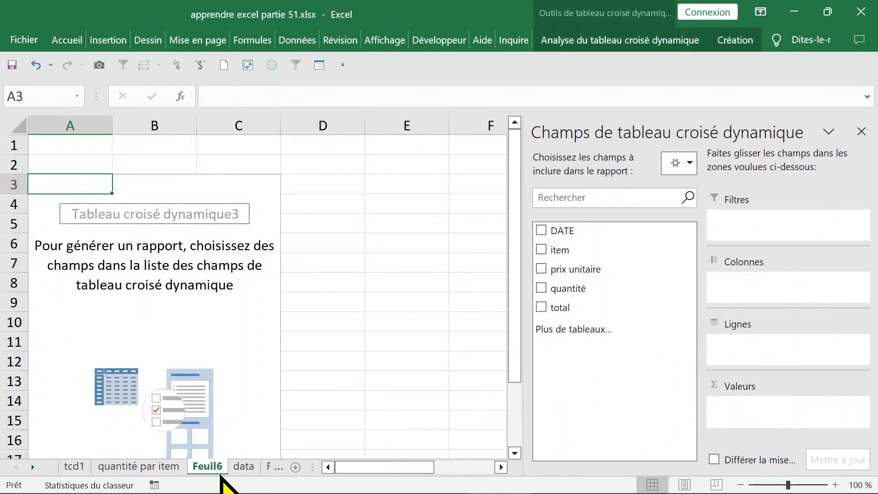
# Step: Rename the new PivotTable sheet as analyse par date
pyautogui.doubleClick(207, 466)
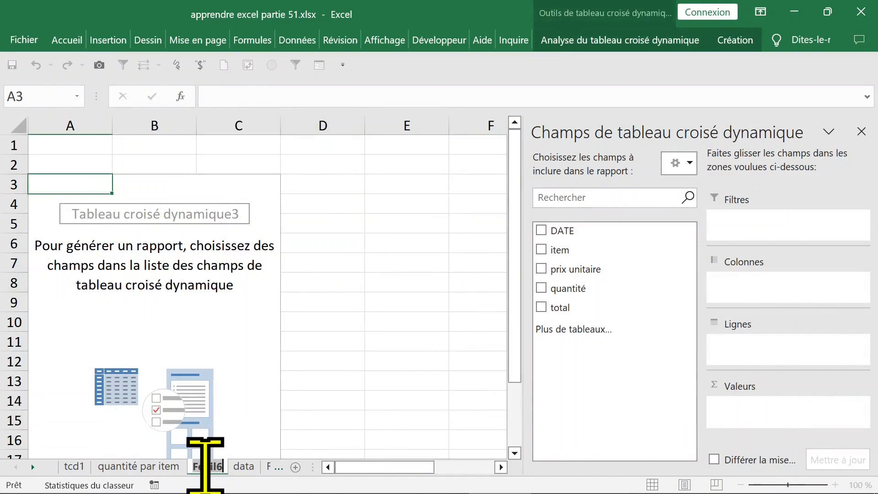
pyautogui.write('analyse')
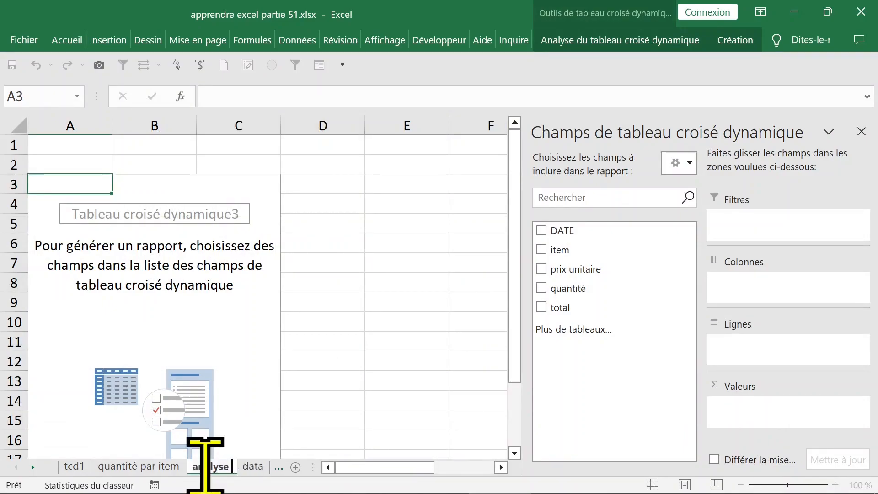
pyautogui.write(' par da')
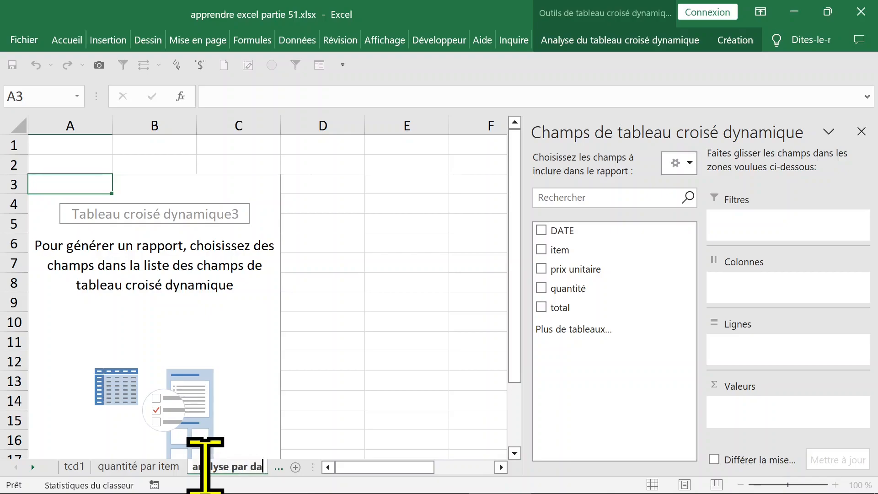
pyautogui.write('te')
pyautogui.click(323, 361)
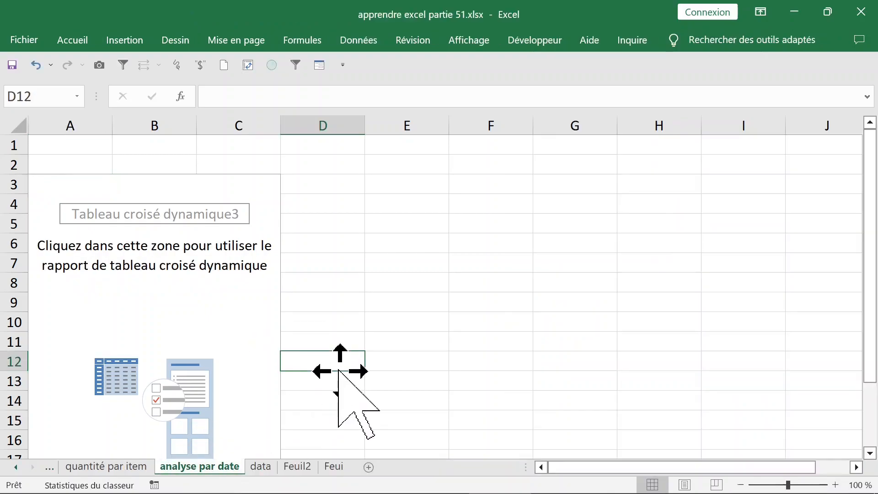
# Step: Add DATE to the PivotTable rows and undo its automatic grouping into years, quarters and months
pyautogui.click(187, 339)
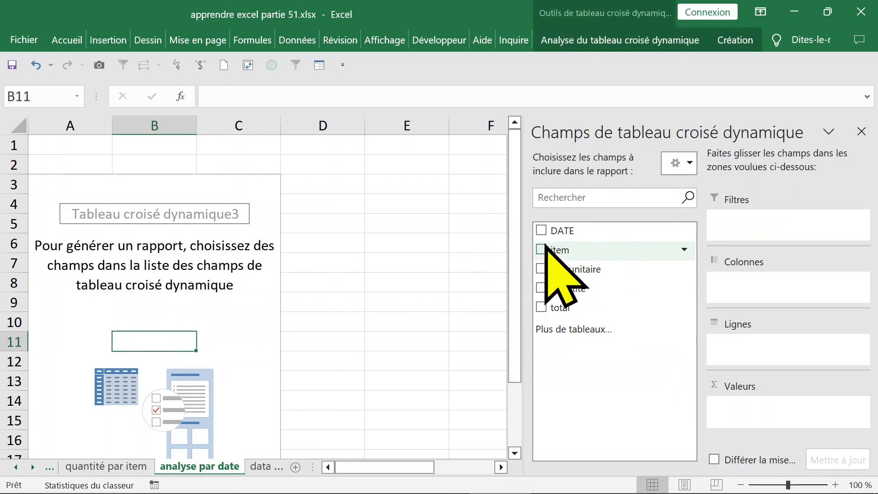
pyautogui.click(541, 230)
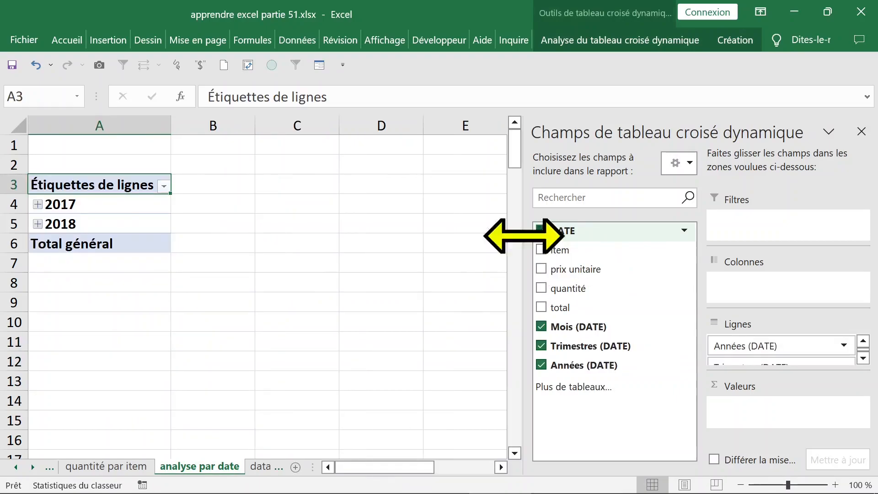
pyautogui.click(96, 214)
pyautogui.click(99, 209)
pyautogui.click(106, 214)
pyautogui.click(106, 207)
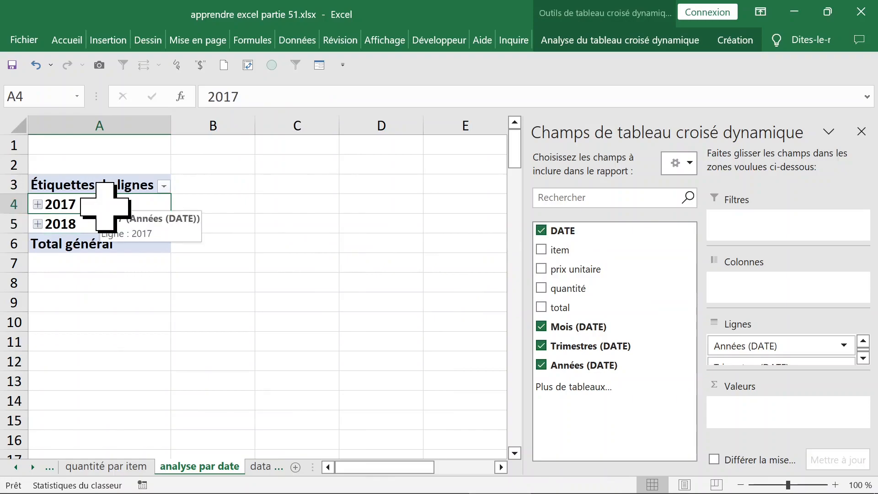
pyautogui.hotkey('ctrl', 'z')
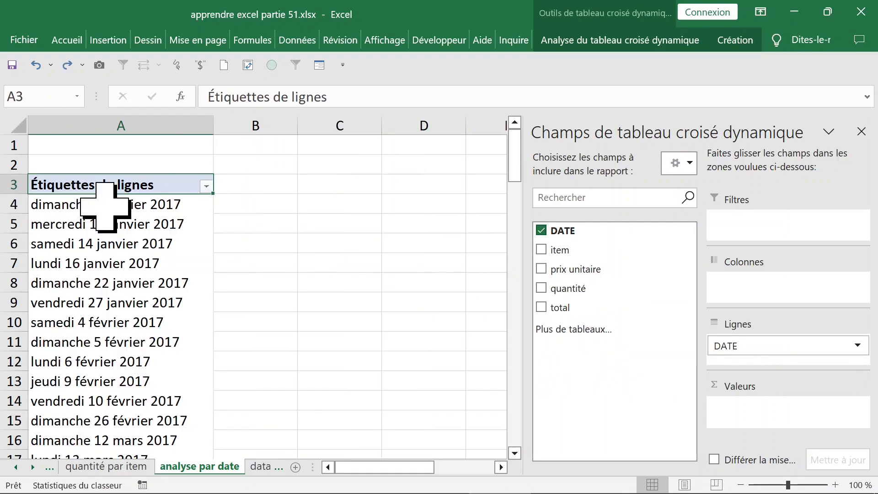
# Step: Place item in the PivotTable columns, add quantité as a summed value and close the field list
pyautogui.click(541, 250)
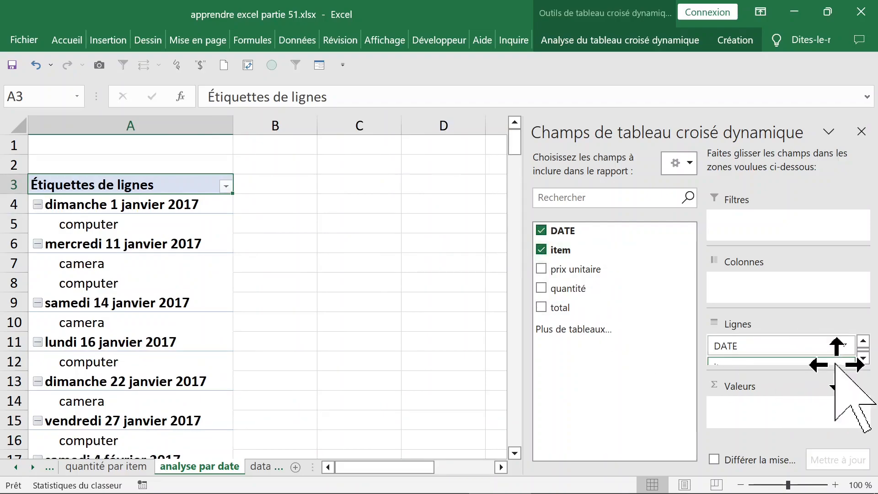
pyautogui.moveTo(836, 364); pyautogui.dragTo(818, 291)
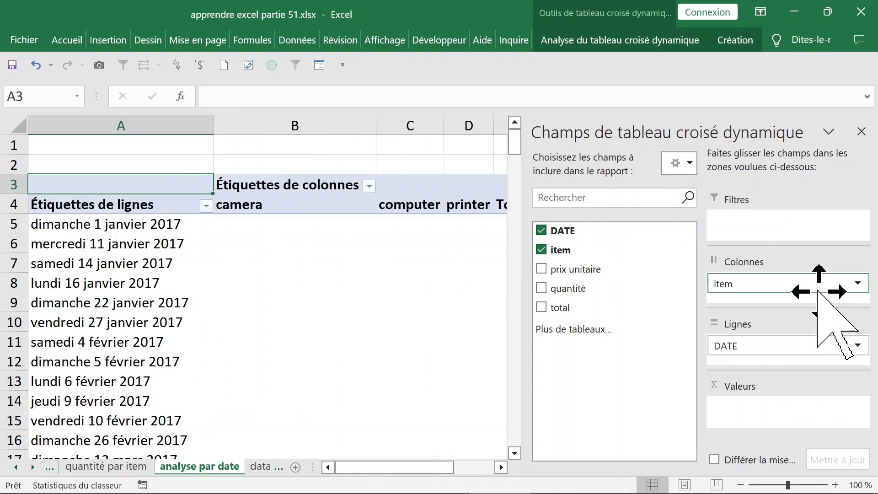
pyautogui.click(541, 288)
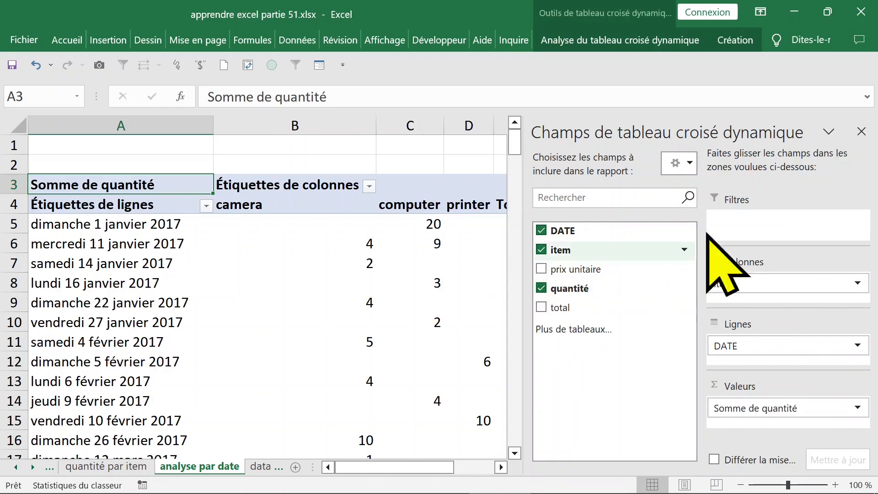
pyautogui.click(861, 131)
# Step: Display the analyse par date PivotTable in tabular form so its headers show the DATE and item field names
pyautogui.click(366, 243)
pyautogui.click(410, 227)
pyautogui.click(324, 247)
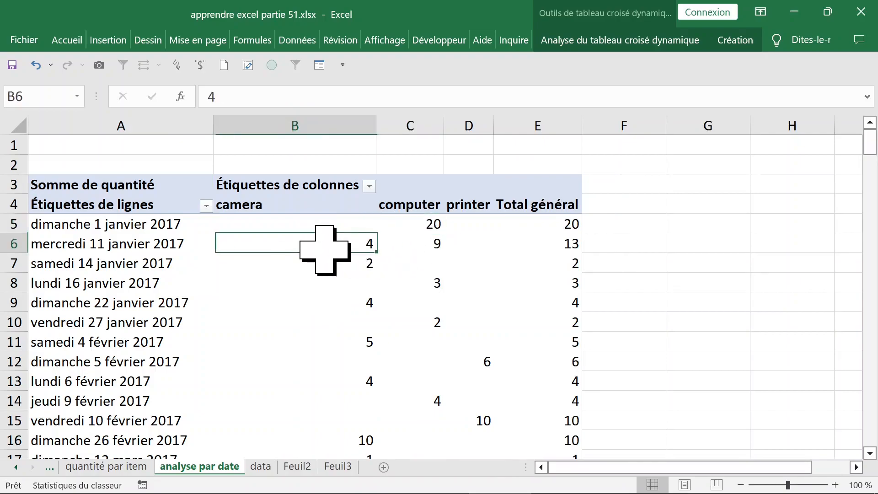
pyautogui.click(739, 41)
pyautogui.click(156, 106)
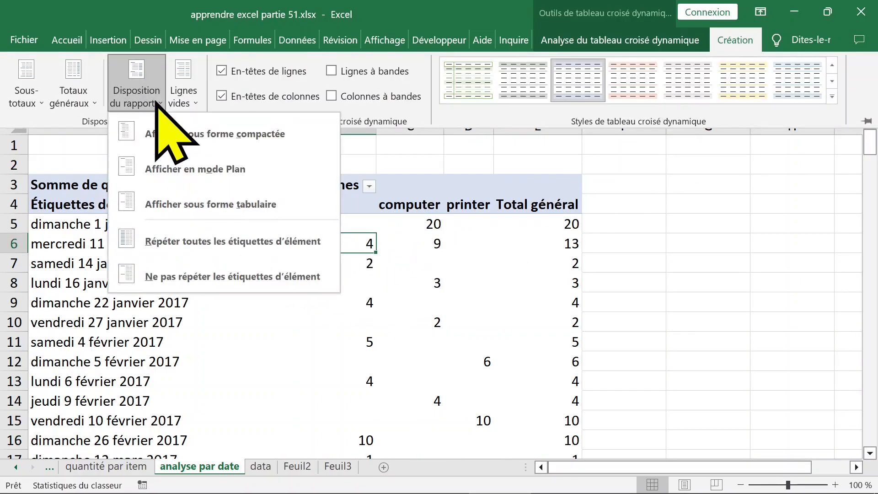
pyautogui.click(204, 198)
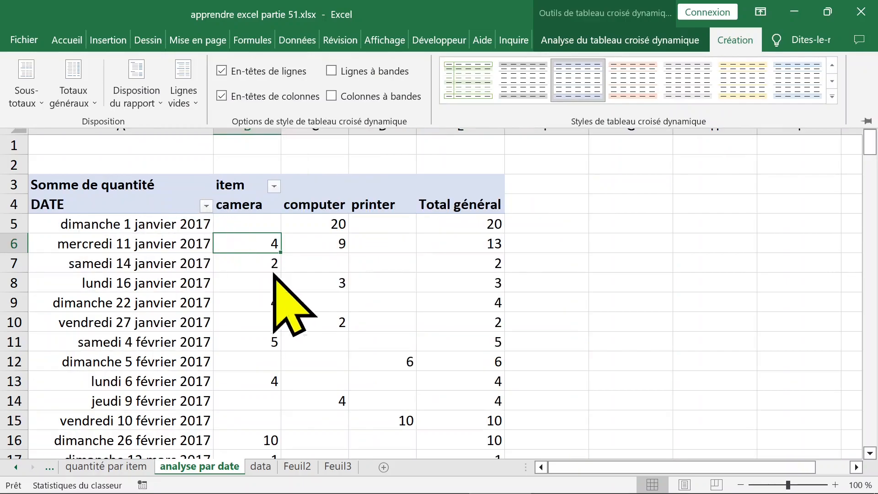
# Step: Examine the empty cells under camera, computer and printer across the date rows of the PivotTable
pyautogui.click(361, 276)
pyautogui.click(308, 268)
pyautogui.press('Left')
pyautogui.press('Left')
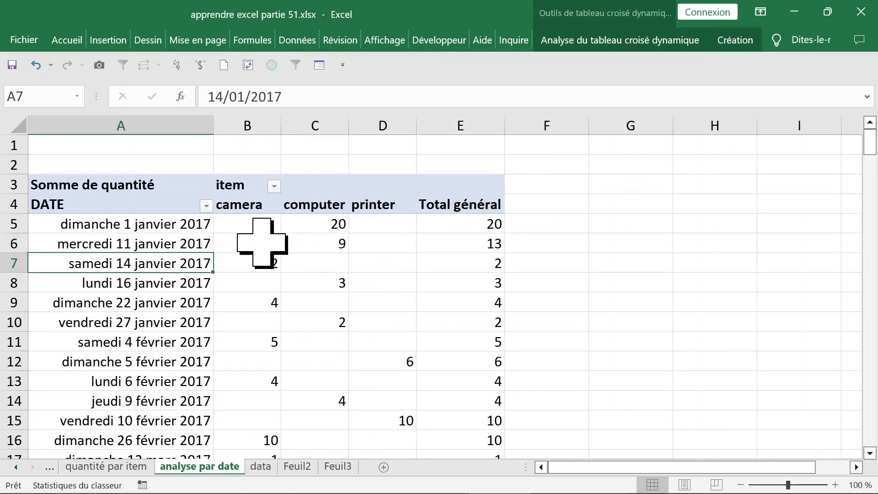
pyautogui.click(387, 275)
pyautogui.moveTo(282, 226); pyautogui.dragTo(418, 419)
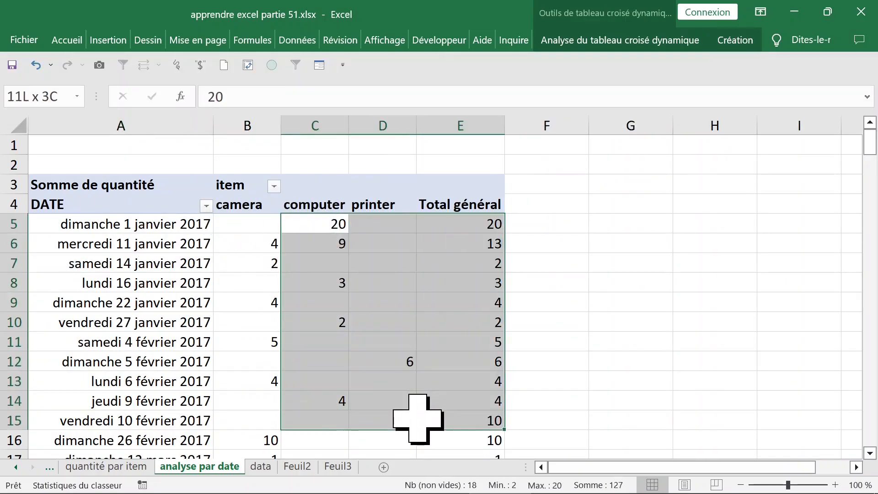
pyautogui.click(151, 185)
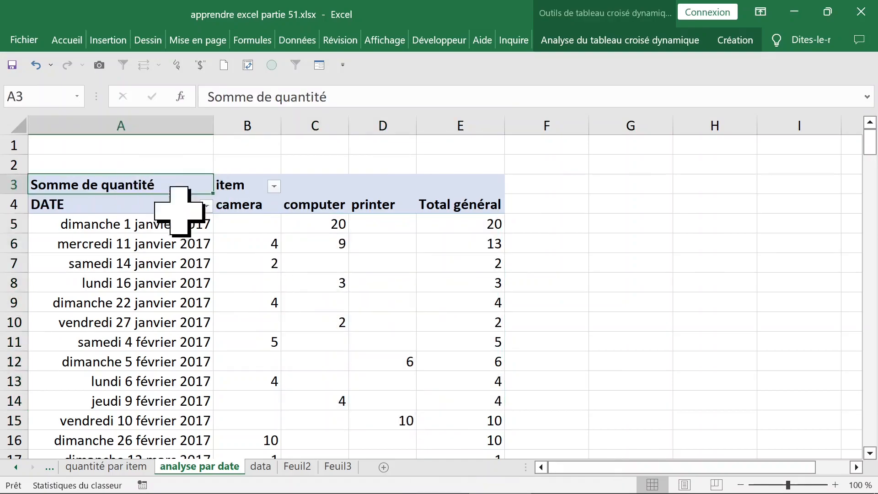
pyautogui.click(252, 229)
pyautogui.click(414, 231)
pyautogui.moveTo(251, 228); pyautogui.dragTo(402, 304)
pyautogui.click(314, 263)
# Step: Set the PivotTable options to display 0 for empty cells
pyautogui.click(255, 240)
pyautogui.rightClick(260, 247)
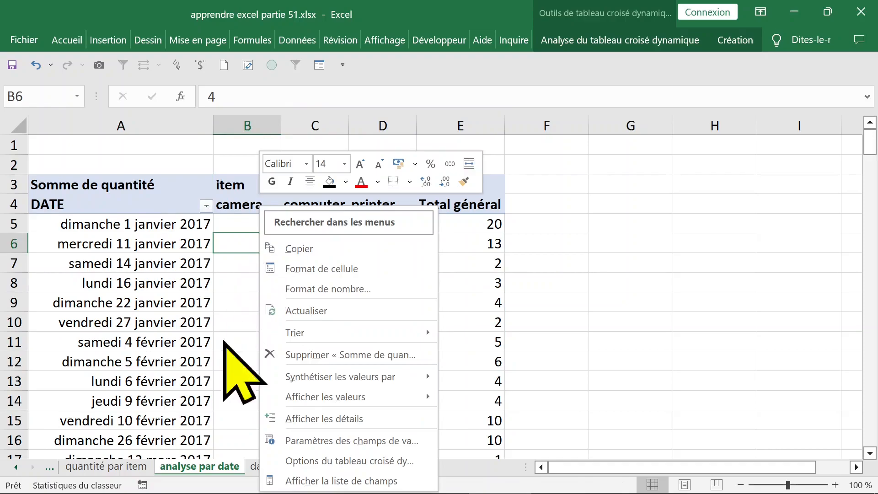
pyautogui.click(343, 462)
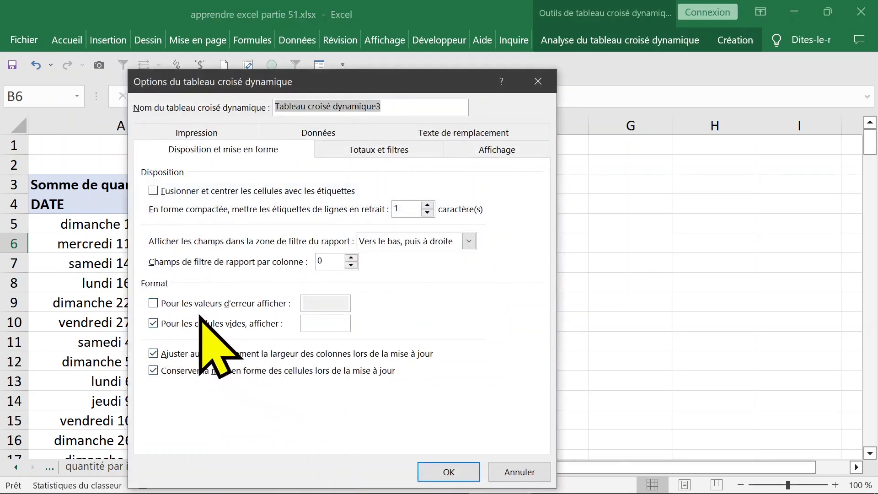
pyautogui.click(248, 152)
pyautogui.click(165, 326)
pyautogui.click(166, 326)
pyautogui.click(333, 320)
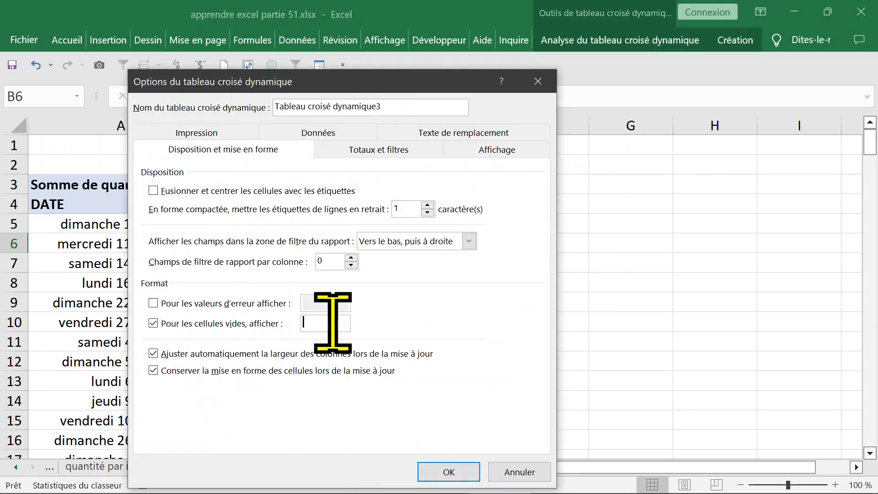
pyautogui.press('Return')
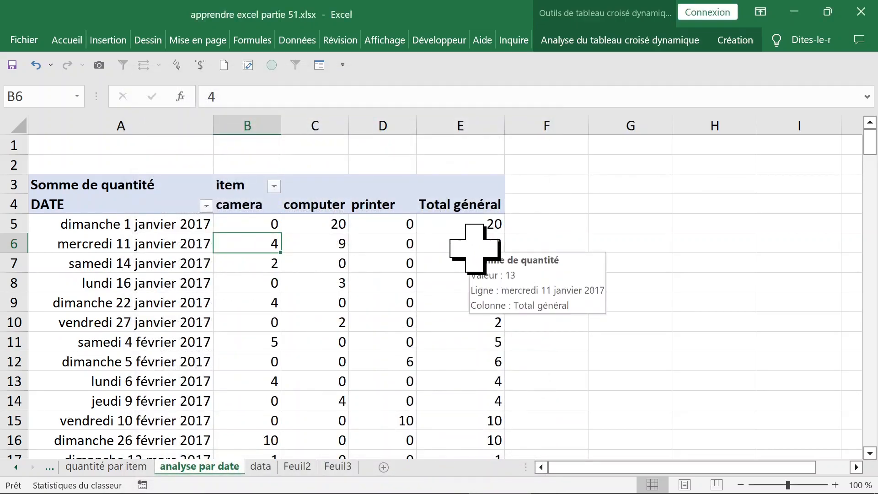
# Step: Filter the item column field to show only camera
pyautogui.click(247, 223)
pyautogui.click(346, 223)
pyautogui.click(394, 223)
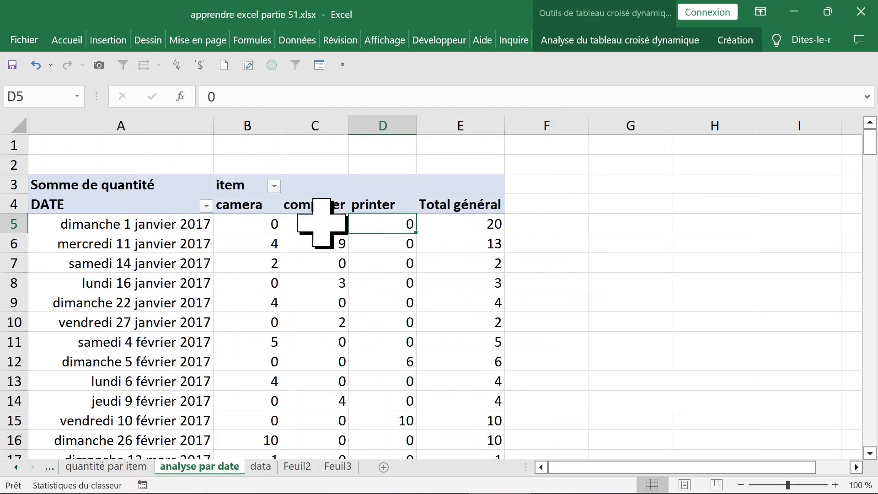
pyautogui.click(274, 186)
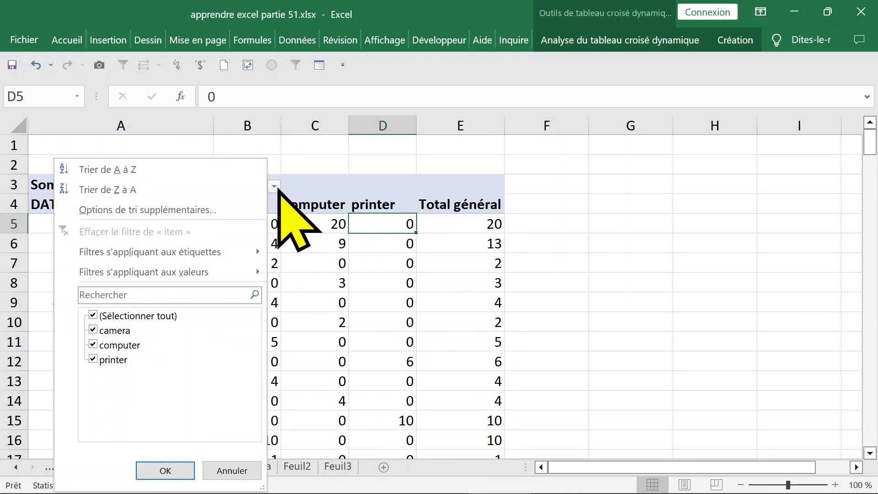
pyautogui.click(277, 188)
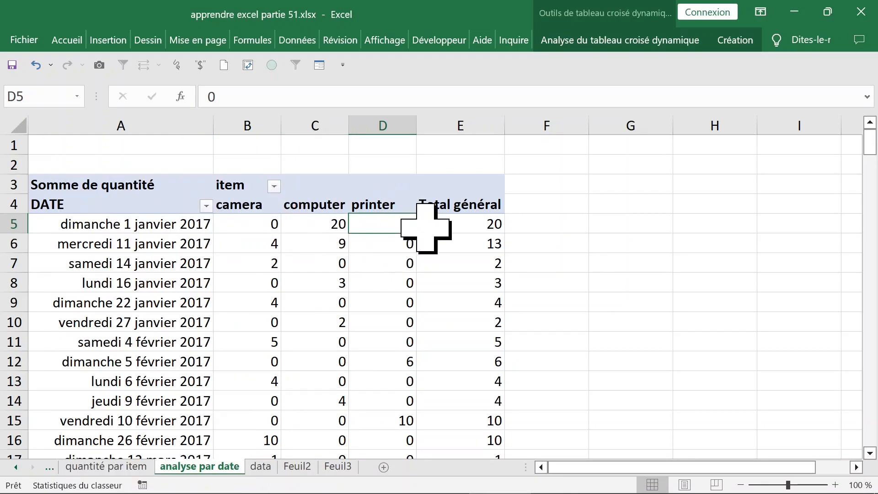
pyautogui.click(274, 186)
pyautogui.click(94, 316)
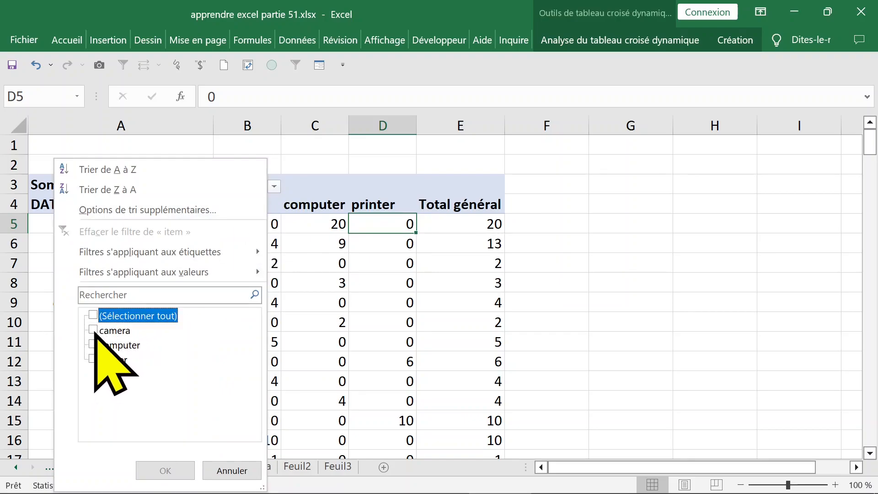
pyautogui.click(94, 330)
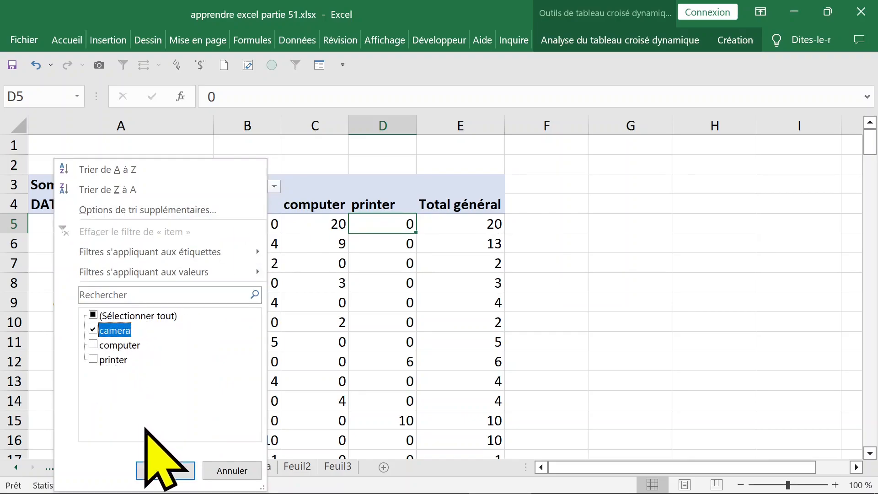
pyautogui.click(166, 471)
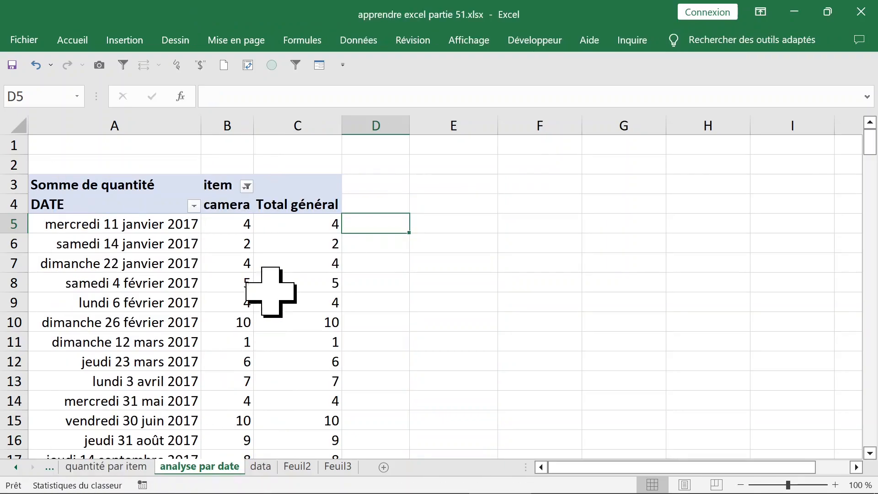
# Step: Switch the item filter to computer and printer, and restore the display of all items
pyautogui.click(247, 186)
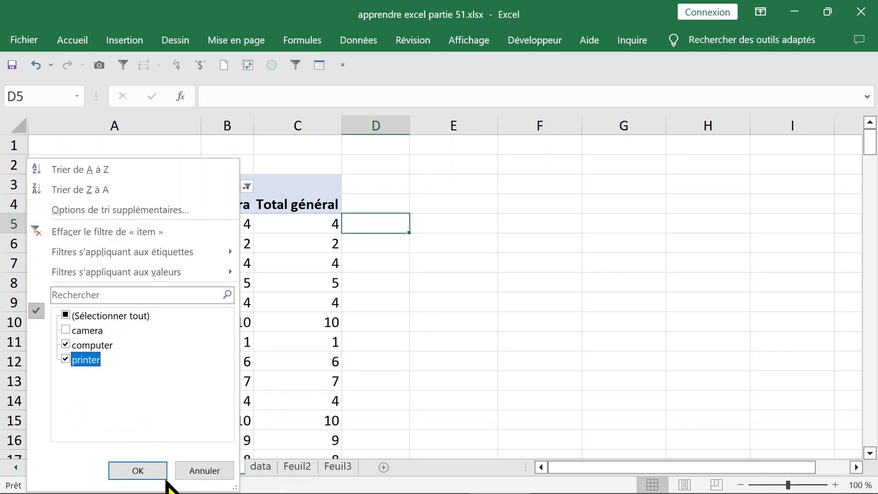
pyautogui.click(146, 470)
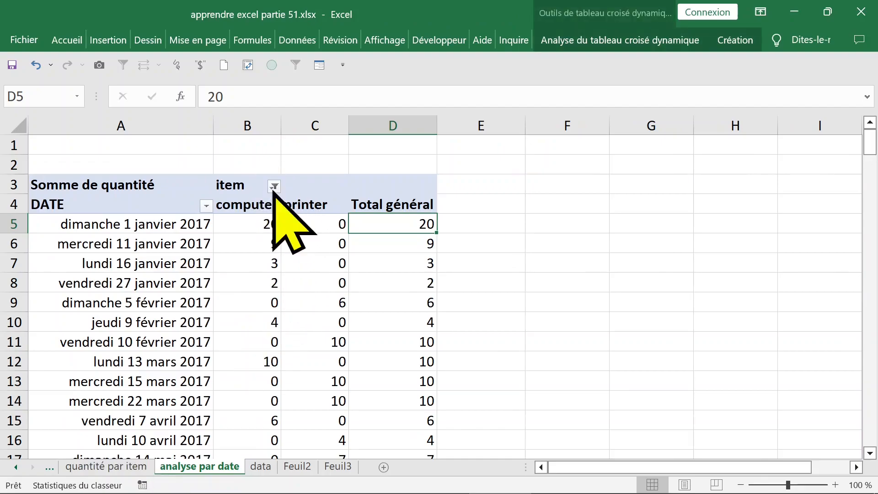
pyautogui.click(274, 187)
pyautogui.click(93, 315)
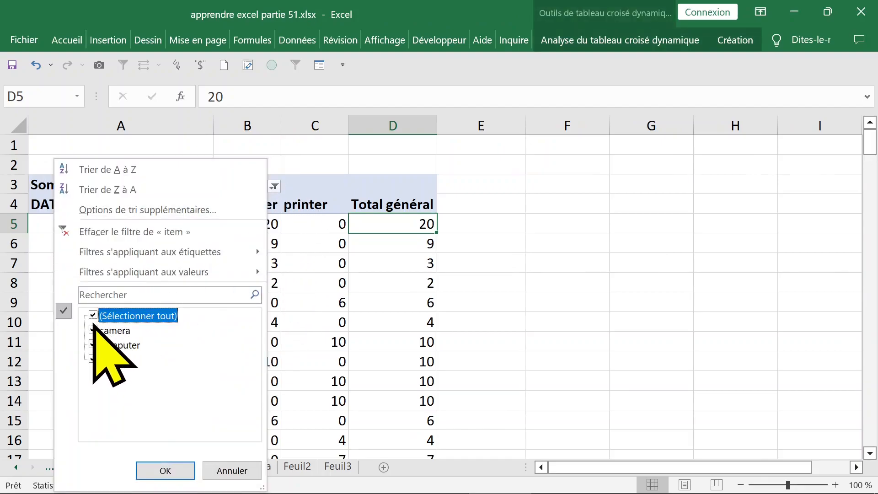
pyautogui.click(166, 470)
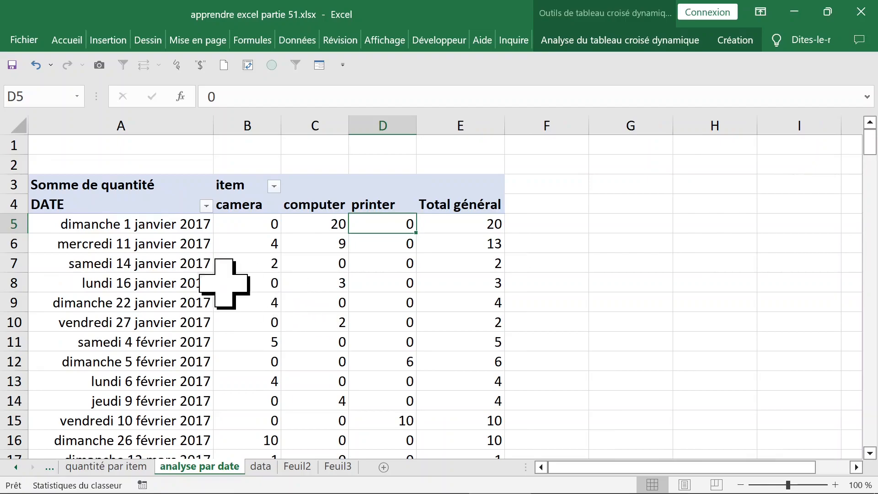
# Step: Group the DATE row field by Années only, leaving Mois out
pyautogui.click(175, 293)
pyautogui.click(147, 258)
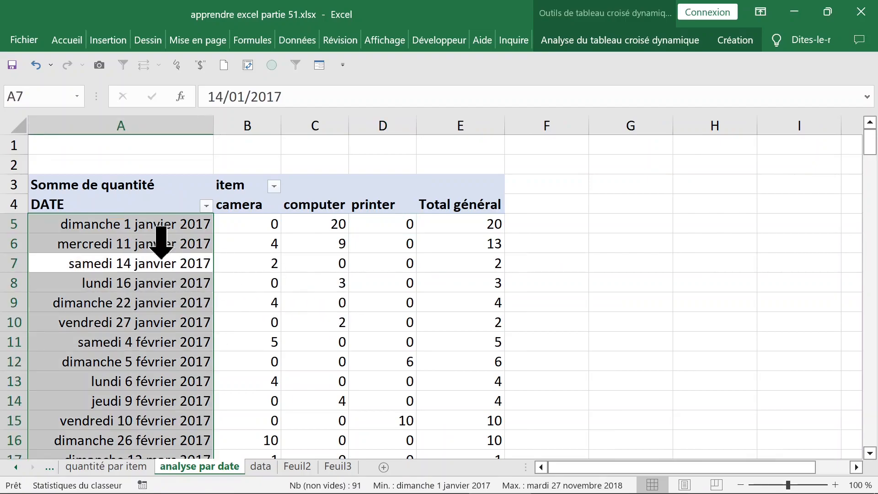
pyautogui.click(147, 284)
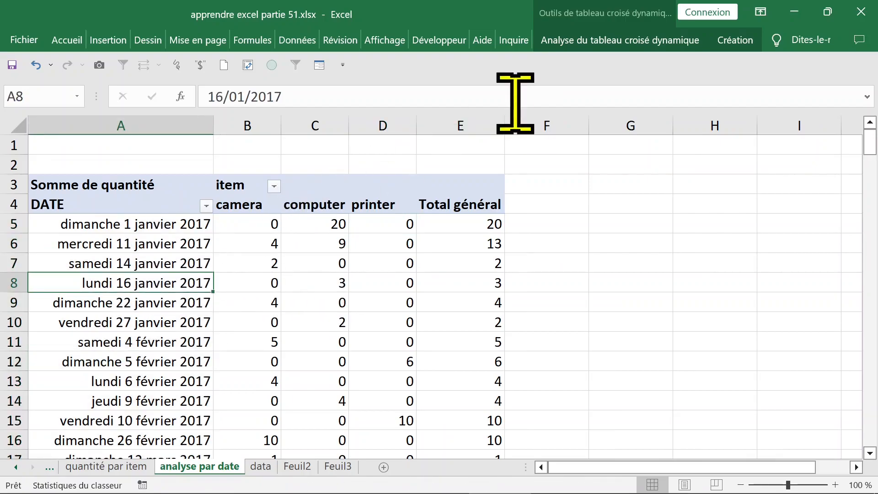
pyautogui.click(654, 40)
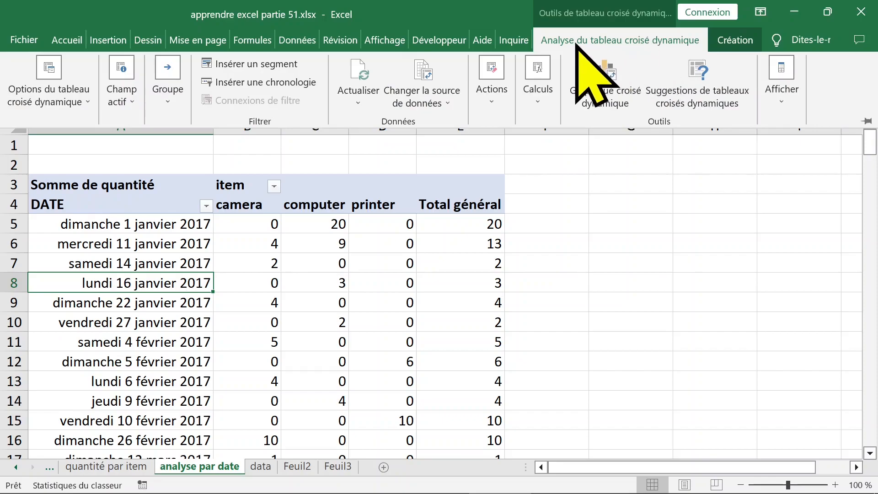
pyautogui.click(169, 98)
pyautogui.click(382, 253)
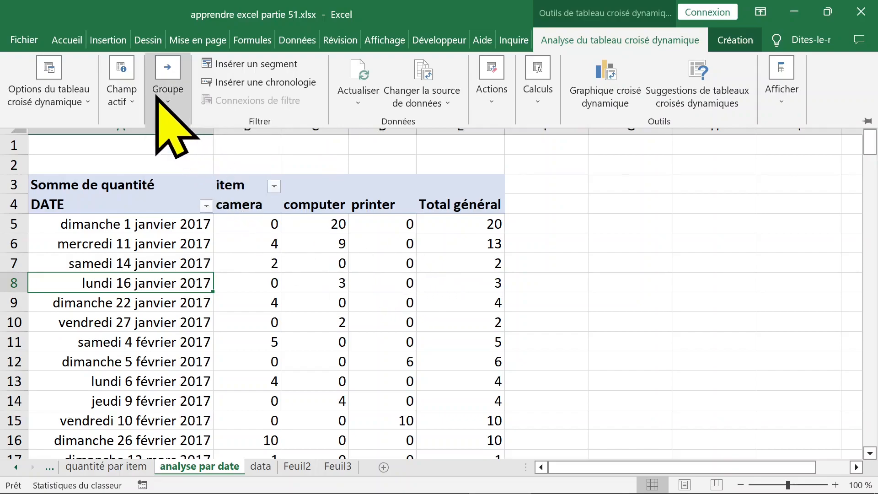
pyautogui.click(173, 96)
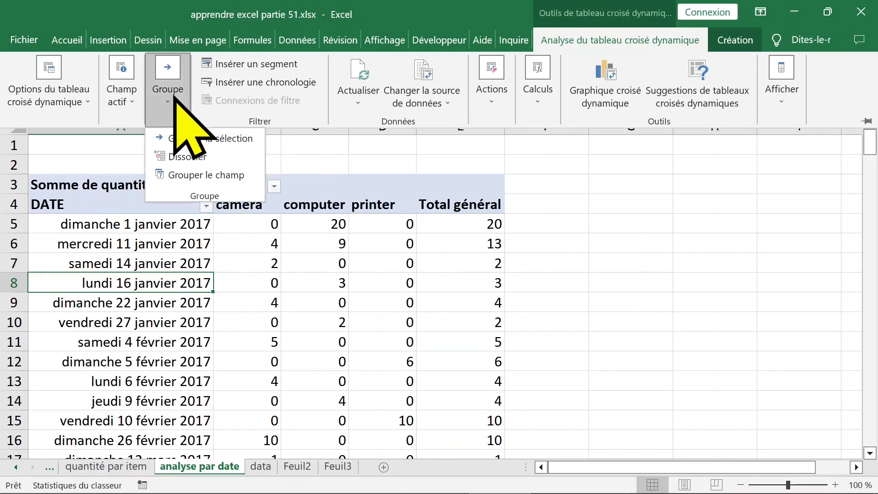
pyautogui.click(192, 176)
pyautogui.moveTo(699, 172); pyautogui.dragTo(433, 66)
pyautogui.click(402, 236)
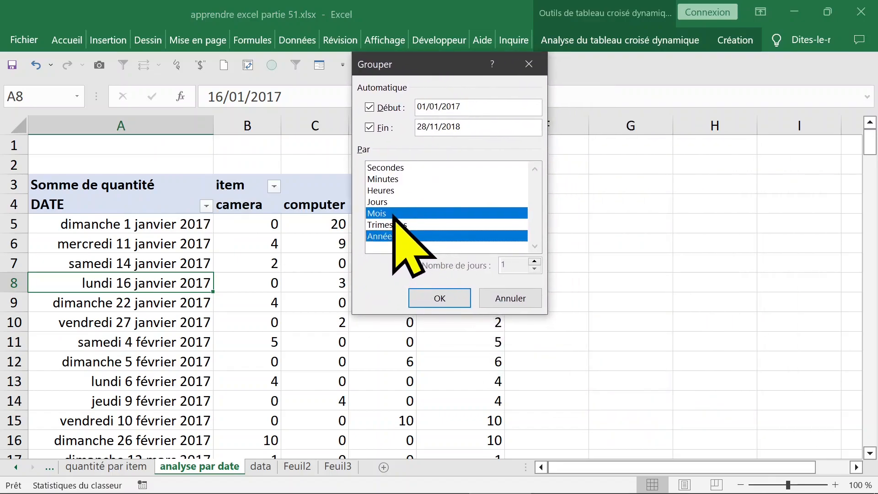
pyautogui.click(394, 214)
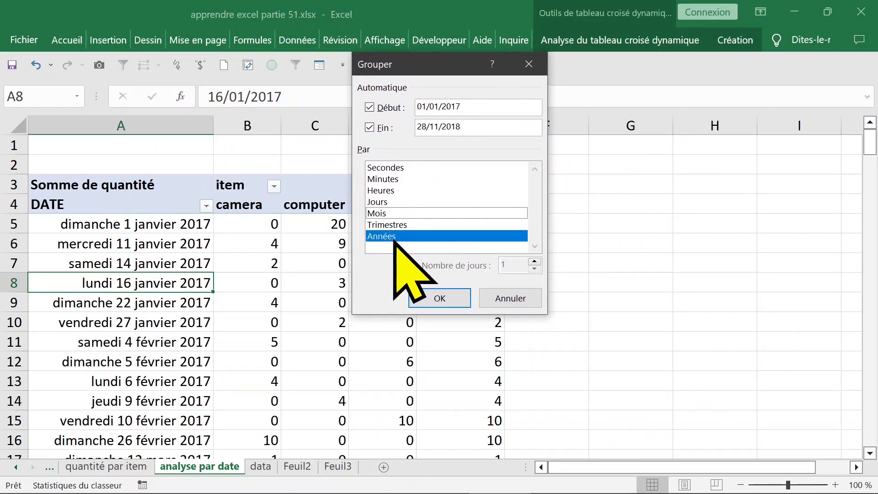
pyautogui.click(438, 297)
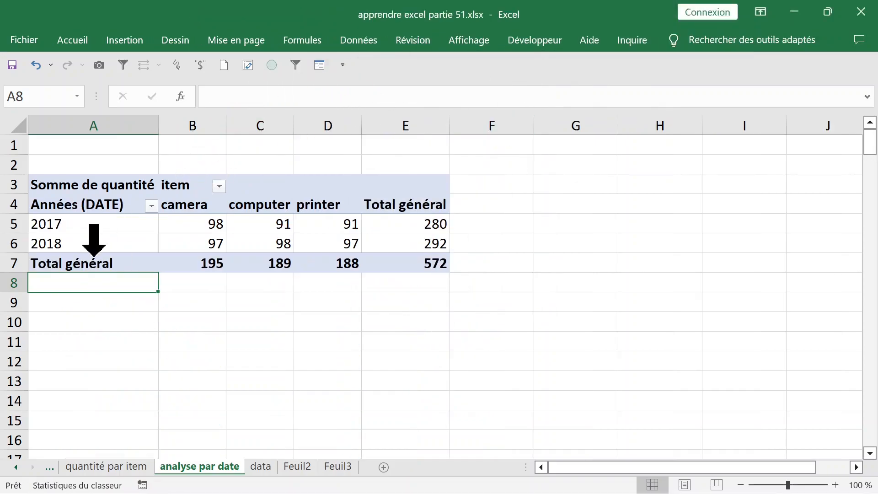
# Step: Ungroup the year rows to bring back the individual dates
pyautogui.moveTo(88, 244); pyautogui.dragTo(36, 224)
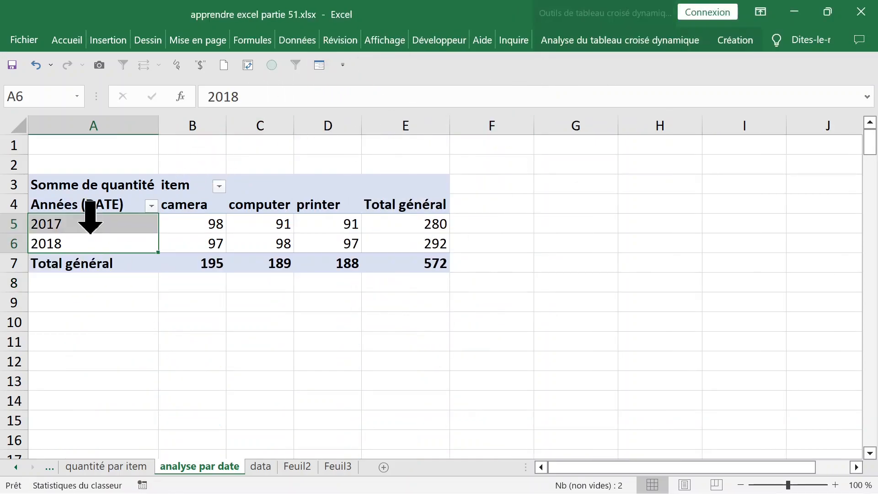
pyautogui.click(643, 37)
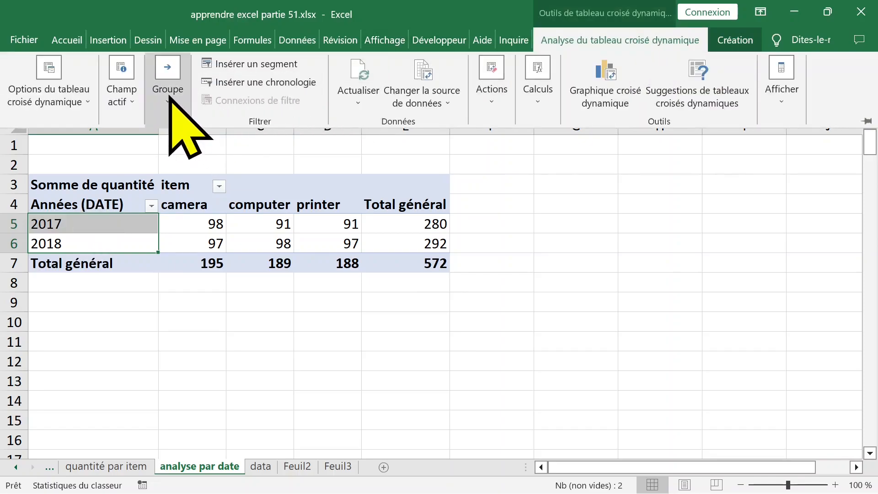
pyautogui.click(169, 99)
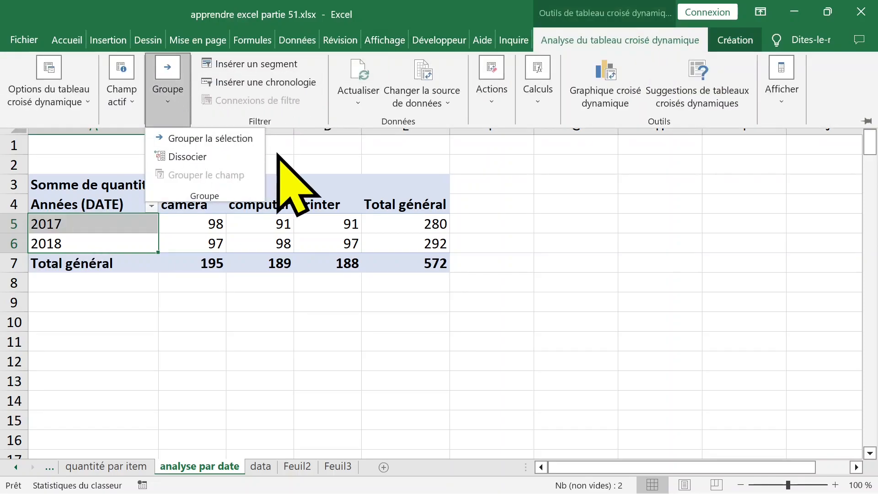
pyautogui.click(211, 157)
# Step: Group the DATE row field by Trimestres and Années, leaving Mois out
pyautogui.click(183, 104)
pyautogui.click(182, 104)
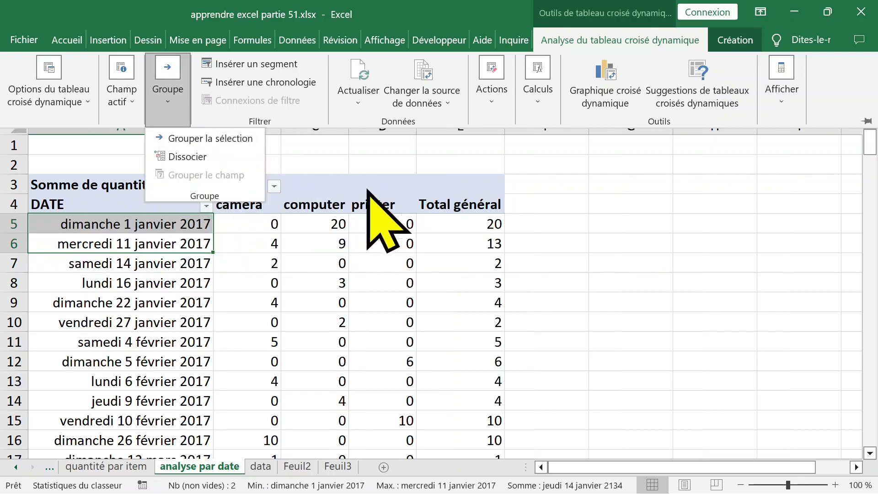
pyautogui.click(123, 261)
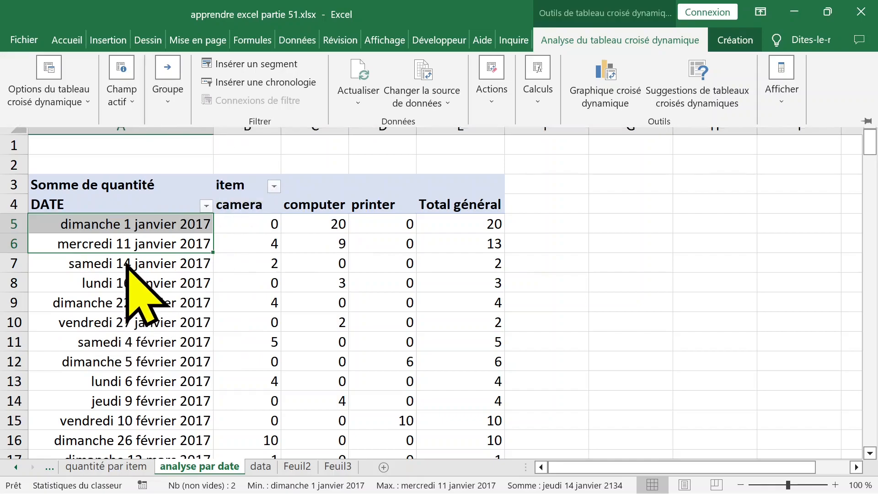
pyautogui.click(121, 264)
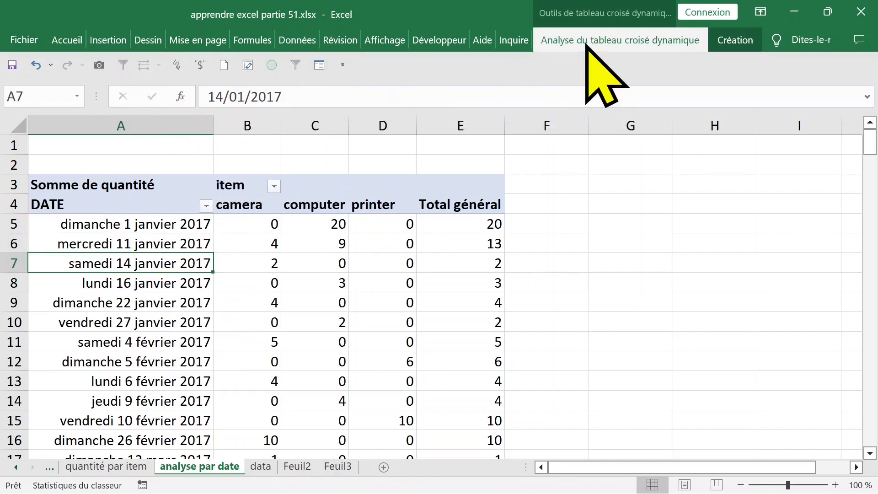
pyautogui.click(590, 41)
pyautogui.click(181, 96)
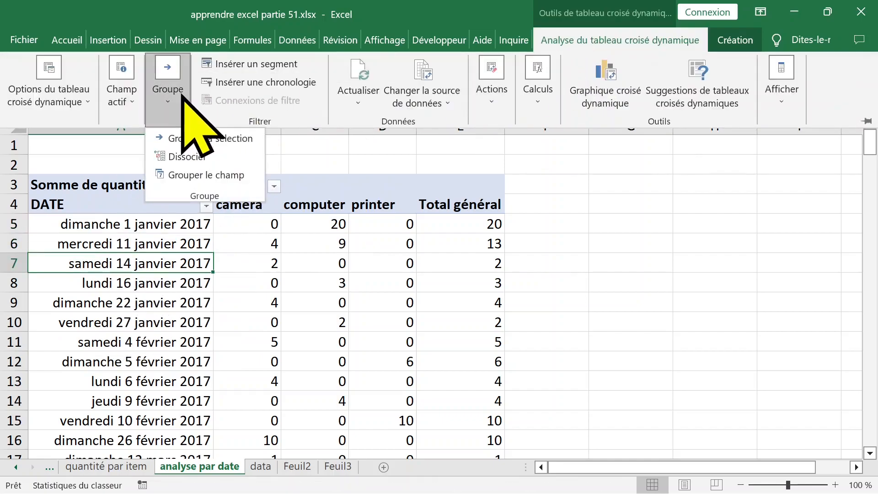
pyautogui.click(197, 175)
pyautogui.click(401, 237)
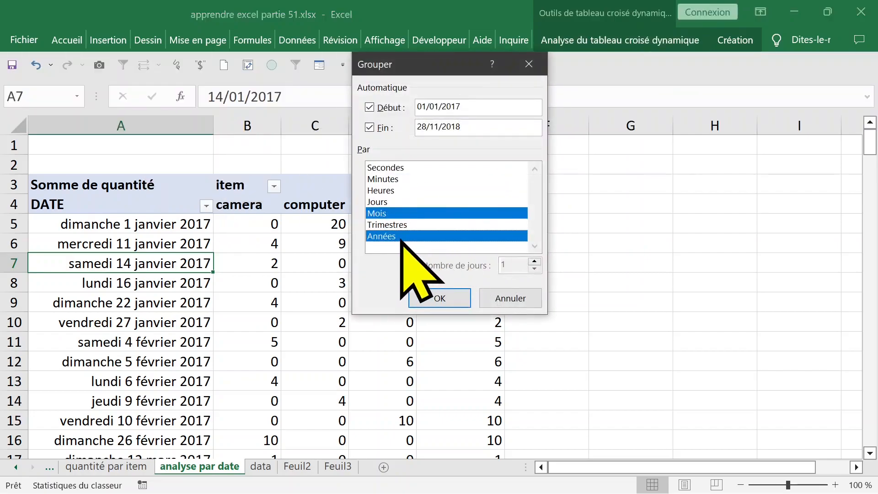
pyautogui.click(396, 213)
pyautogui.click(398, 225)
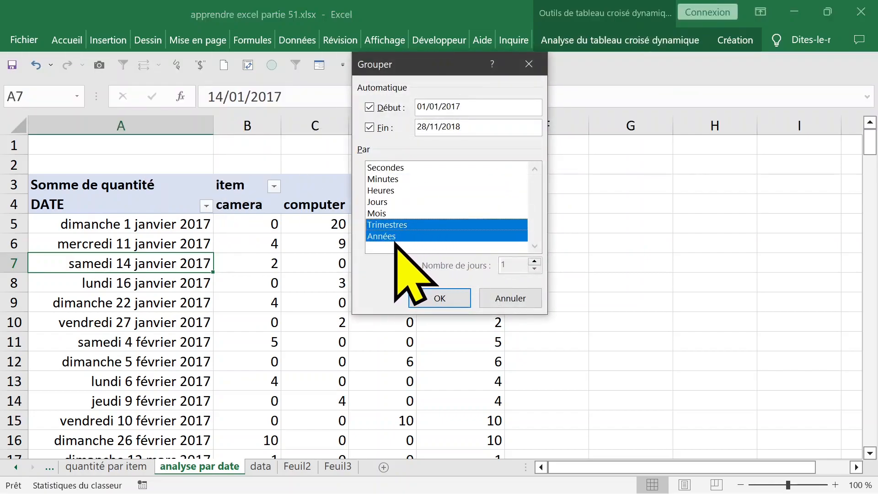
pyautogui.click(398, 226)
pyautogui.click(397, 237)
pyautogui.click(398, 226)
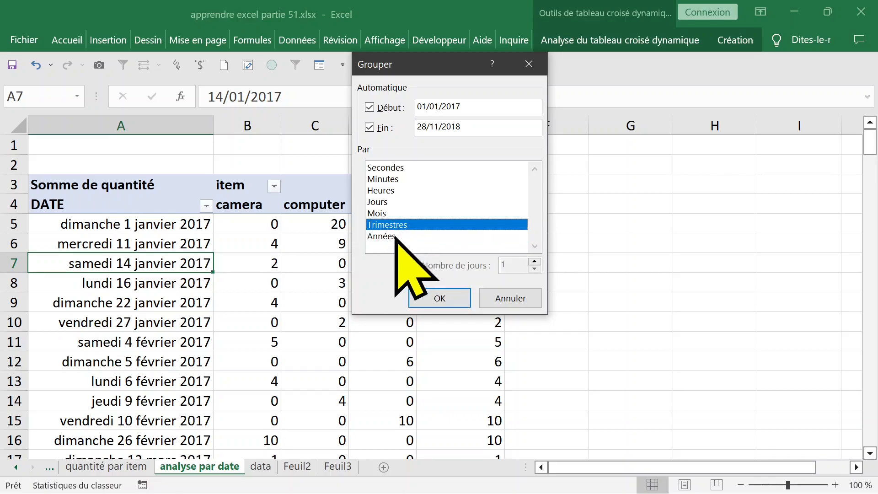
pyautogui.click(396, 237)
pyautogui.click(398, 225)
pyautogui.click(397, 236)
pyautogui.click(398, 225)
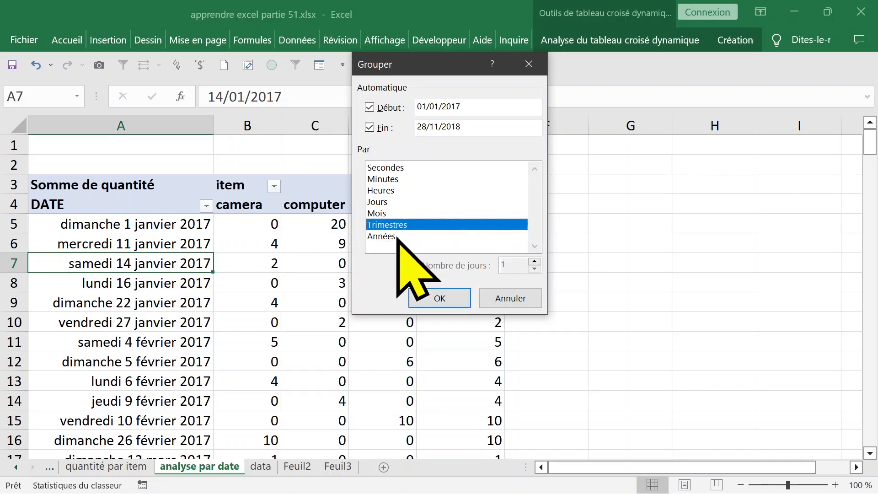
pyautogui.click(397, 236)
pyautogui.click(442, 297)
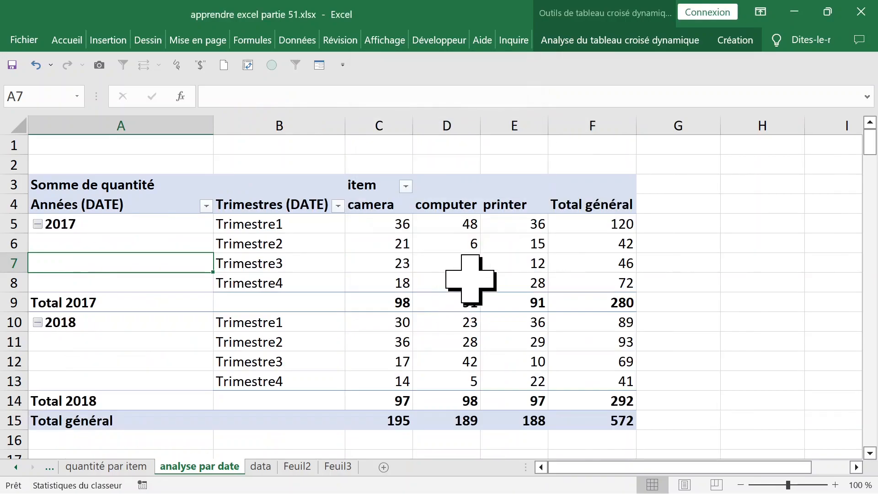
# Step: Repeat all item labels in the PivotTable so each quarter row carries its year
pyautogui.click(274, 263)
pyautogui.click(173, 259)
pyautogui.click(247, 244)
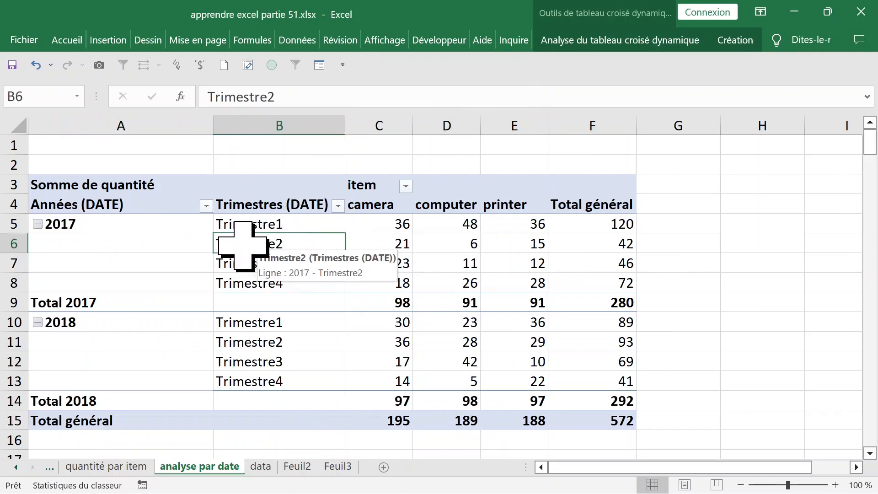
pyautogui.moveTo(164, 245); pyautogui.dragTo(180, 274)
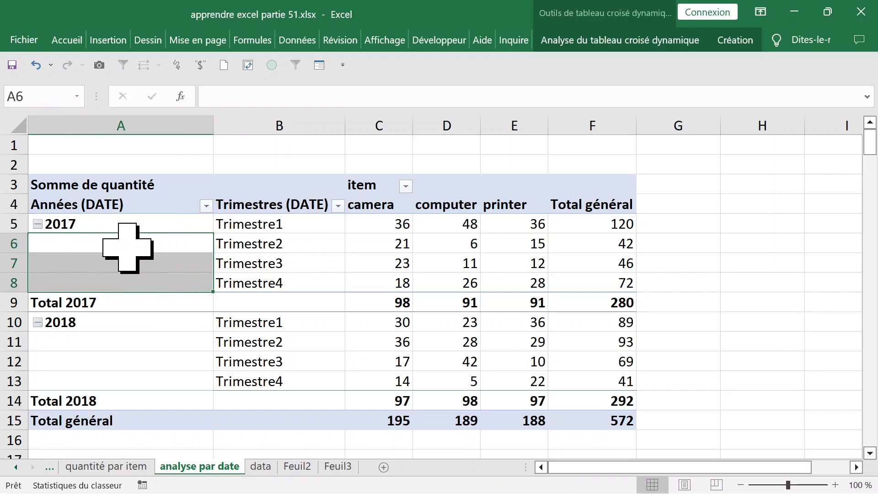
pyautogui.moveTo(127, 248); pyautogui.dragTo(126, 247)
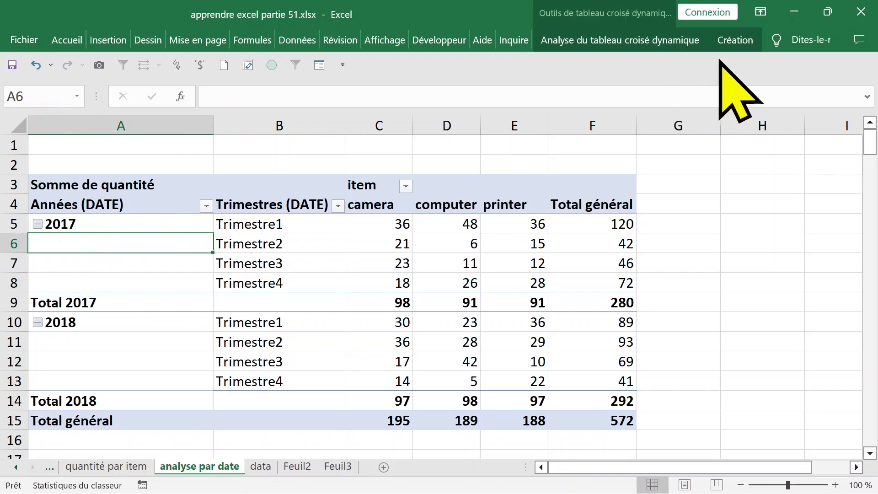
pyautogui.click(735, 41)
pyautogui.click(148, 94)
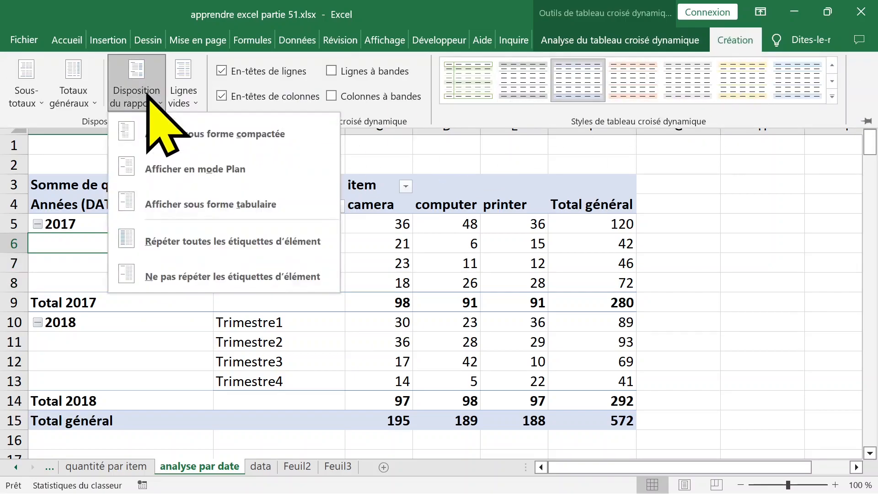
pyautogui.click(215, 242)
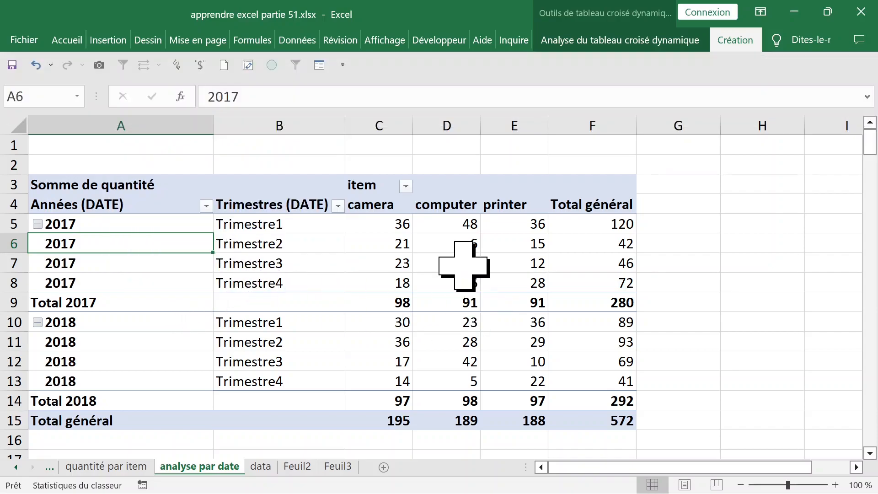
pyautogui.click(298, 286)
pyautogui.click(167, 211)
pyautogui.click(306, 221)
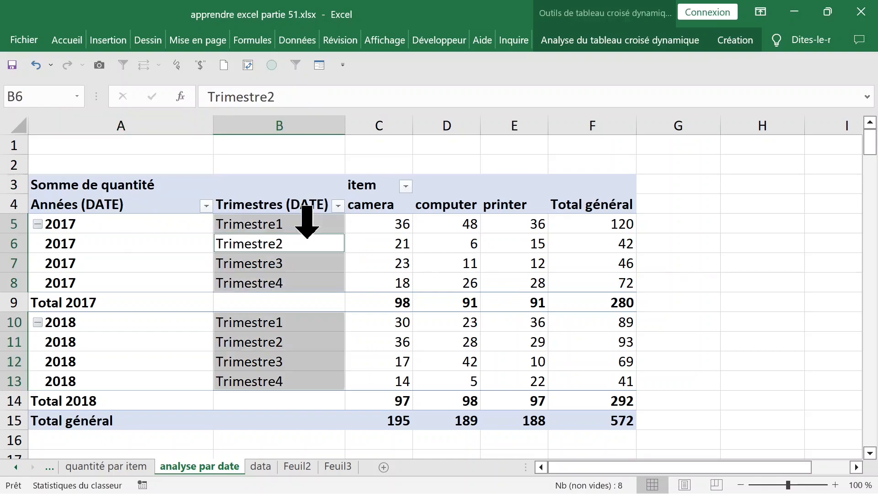
pyautogui.click(284, 127)
pyautogui.click(102, 200)
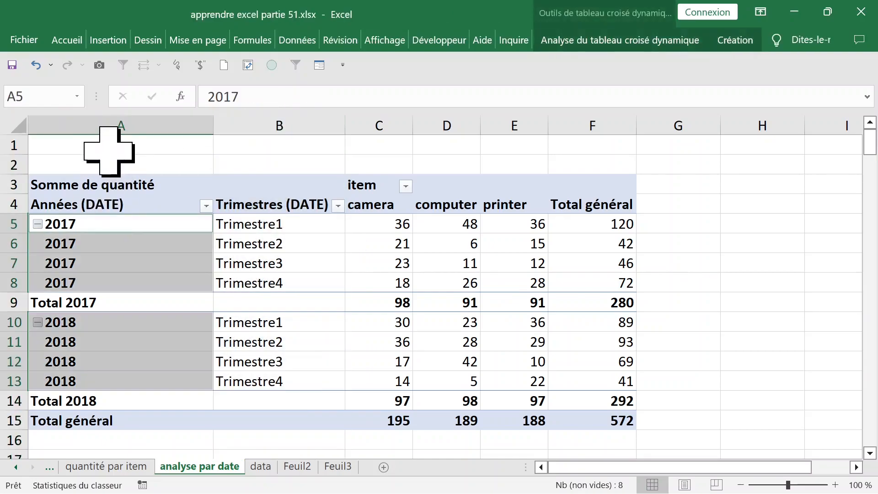
pyautogui.click(293, 245)
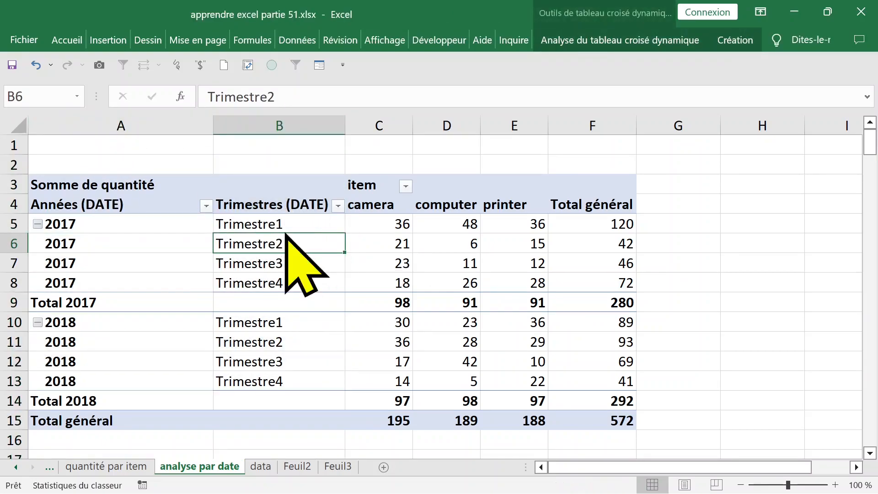
# Step: Show the PivotTable field list and remove Trimestres (DATE) and Années (DATE) from the rows
pyautogui.click(285, 224)
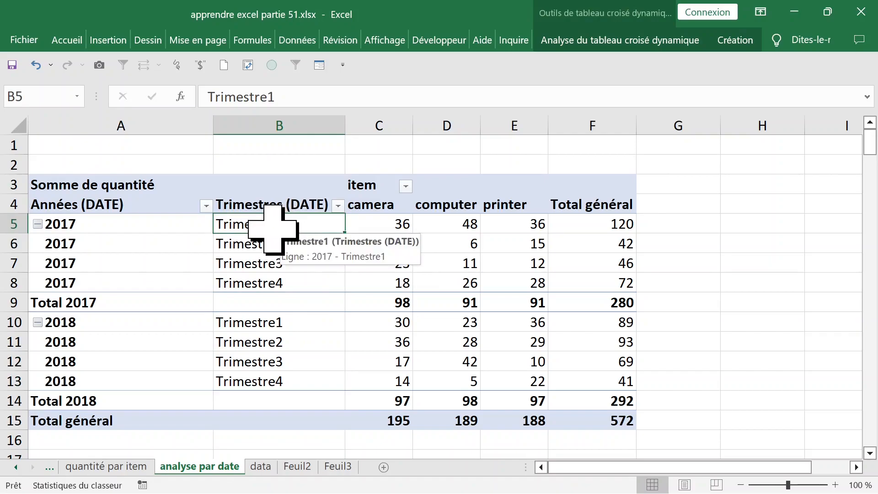
pyautogui.rightClick(274, 228)
pyautogui.click(320, 478)
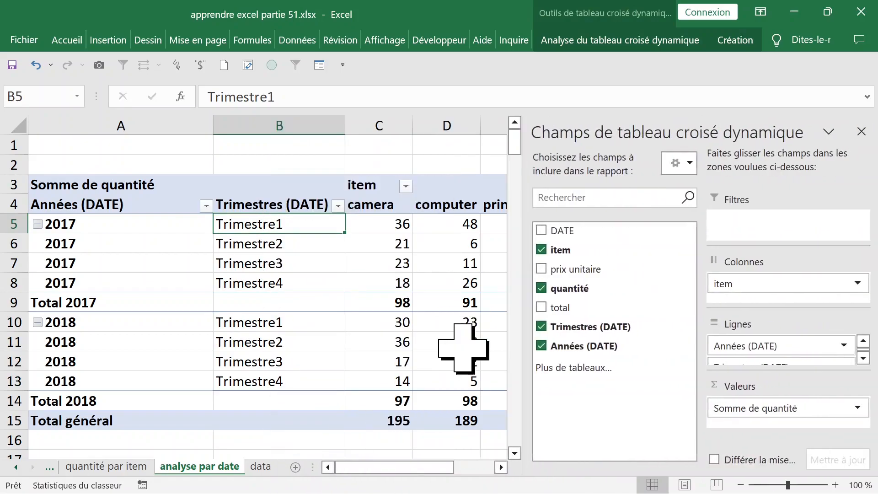
pyautogui.click(541, 326)
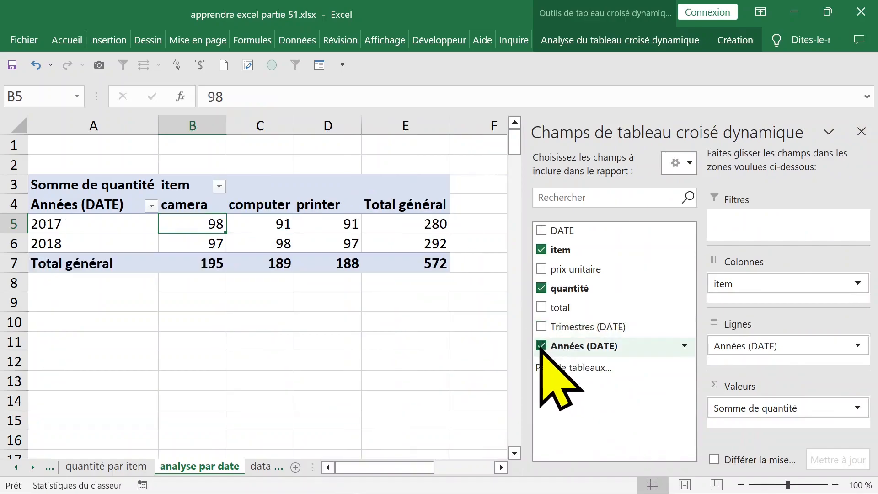
pyautogui.click(541, 346)
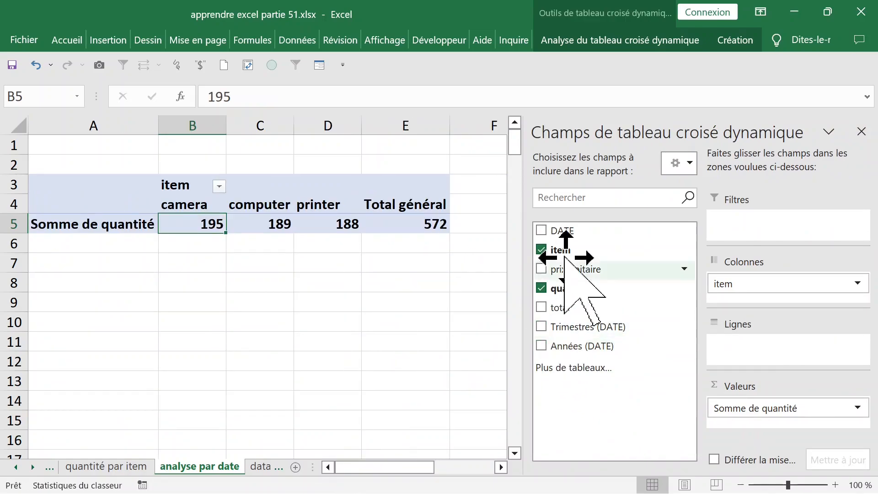
# Step: Add the DATE field back to the rows and ungroup it into individual dates
pyautogui.moveTo(563, 234); pyautogui.dragTo(747, 357)
pyautogui.click(156, 226)
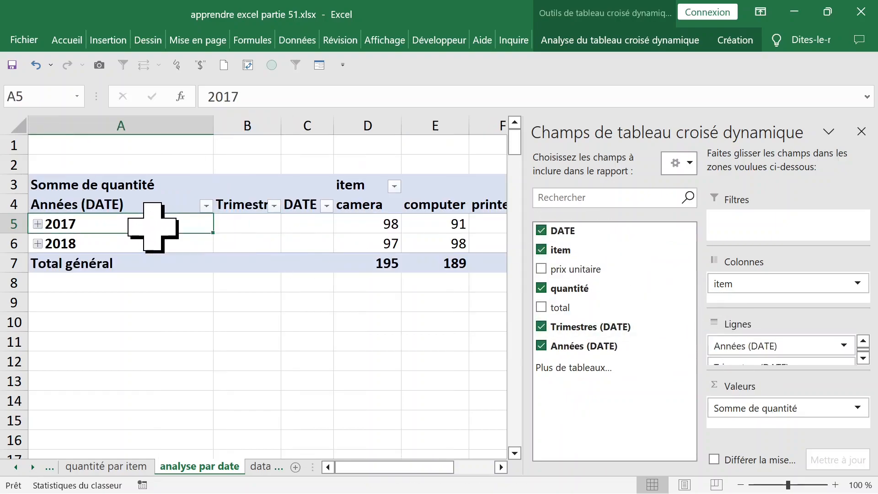
pyautogui.rightClick(154, 223)
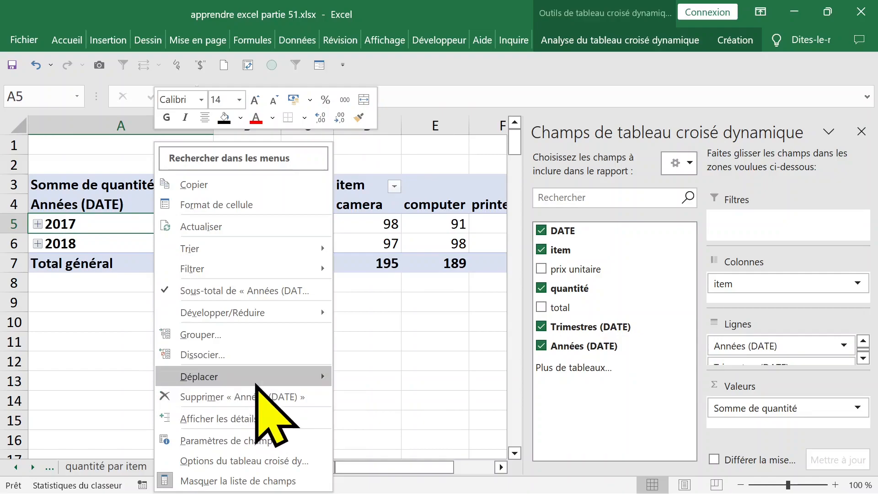
pyautogui.click(231, 354)
# Step: Group the DATE row field by Mois and Années
pyautogui.rightClick(148, 227)
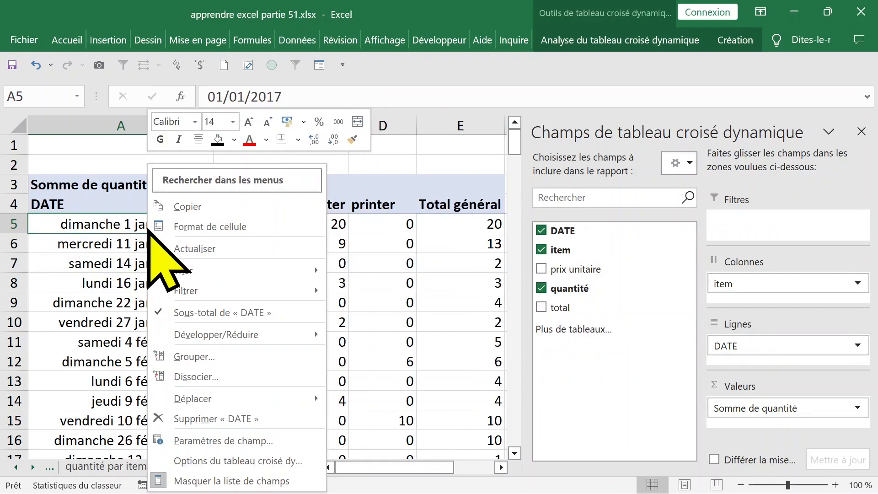
pyautogui.click(194, 357)
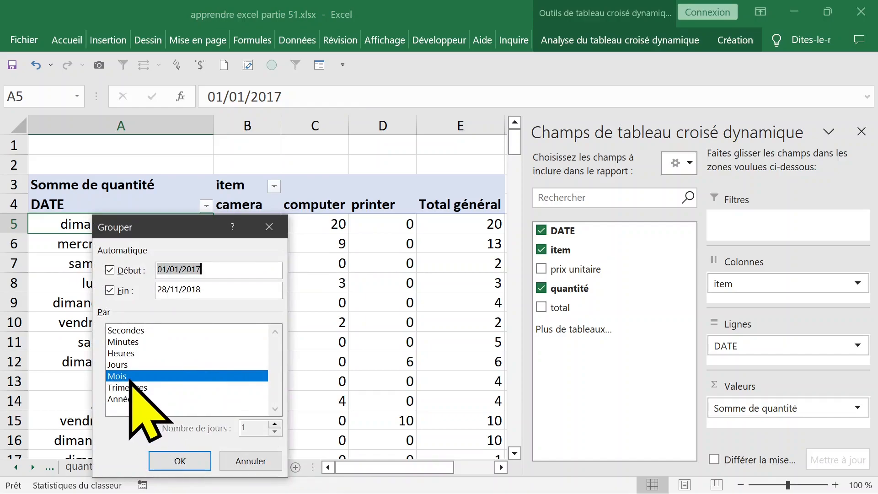
pyautogui.click(131, 399)
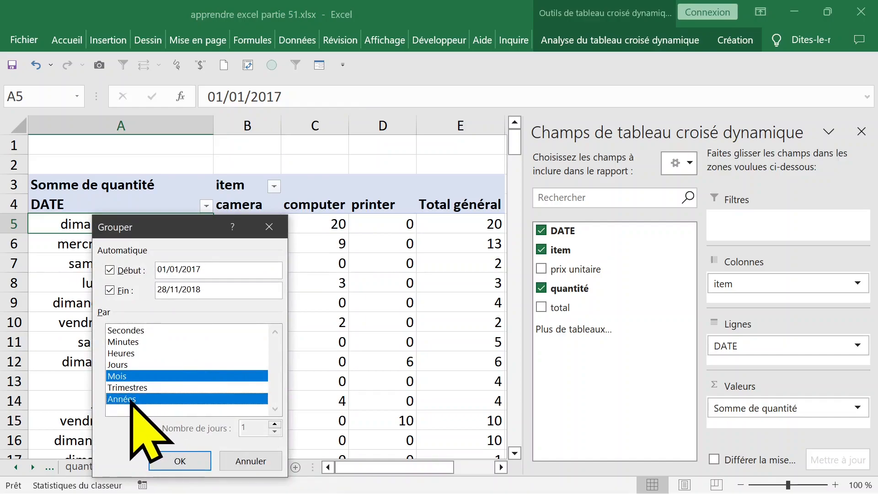
pyautogui.click(180, 461)
pyautogui.click(227, 303)
pyautogui.click(288, 282)
pyautogui.scroll(-4, 308, 320)
pyautogui.scroll(4, 310, 326)
pyautogui.click(215, 289)
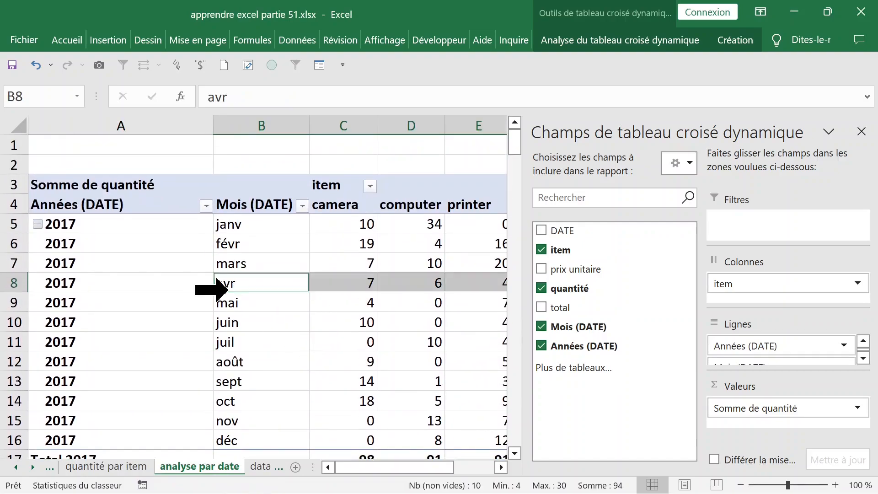
# Step: Move Années (DATE) from the rows to the columns above item, and close the field list
pyautogui.moveTo(785, 347); pyautogui.dragTo(781, 279)
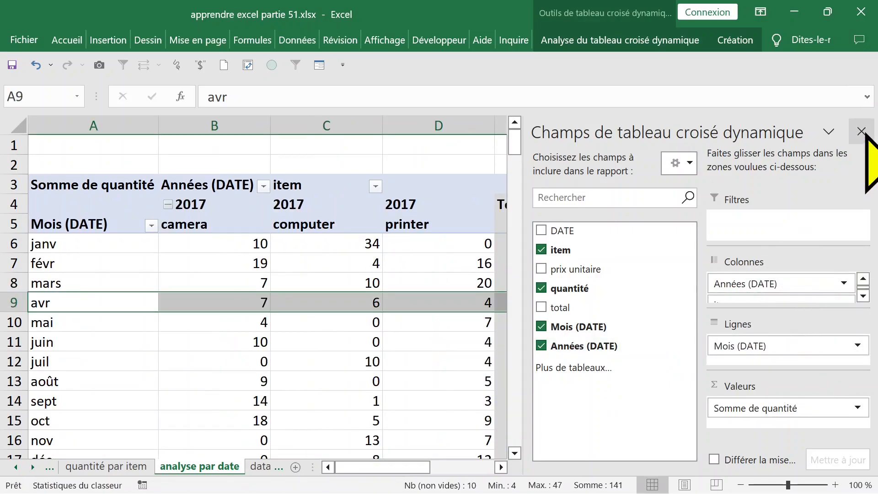
pyautogui.click(862, 132)
pyautogui.click(453, 261)
pyautogui.click(447, 241)
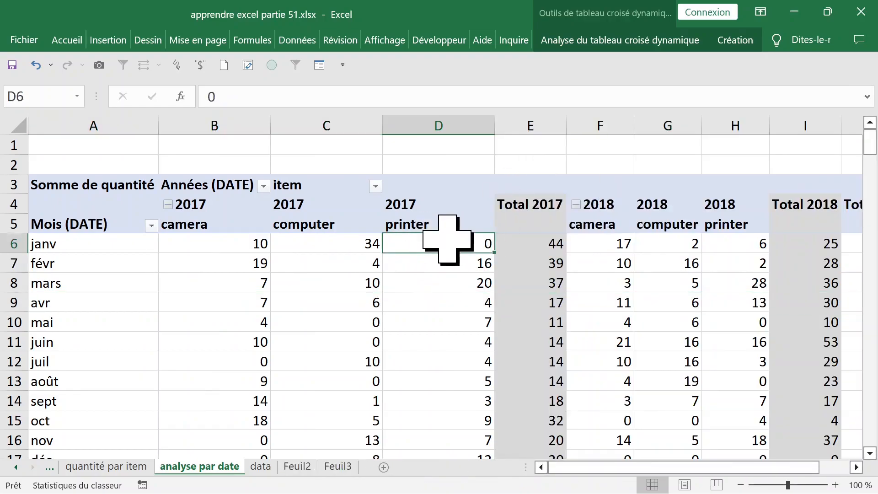
# Step: AutoFit the widths of the 2017 and 2018 item columns to their contents
pyautogui.moveTo(326, 124); pyautogui.dragTo(607, 137)
pyautogui.doubleClick(494, 128)
pyautogui.doubleClick(596, 133)
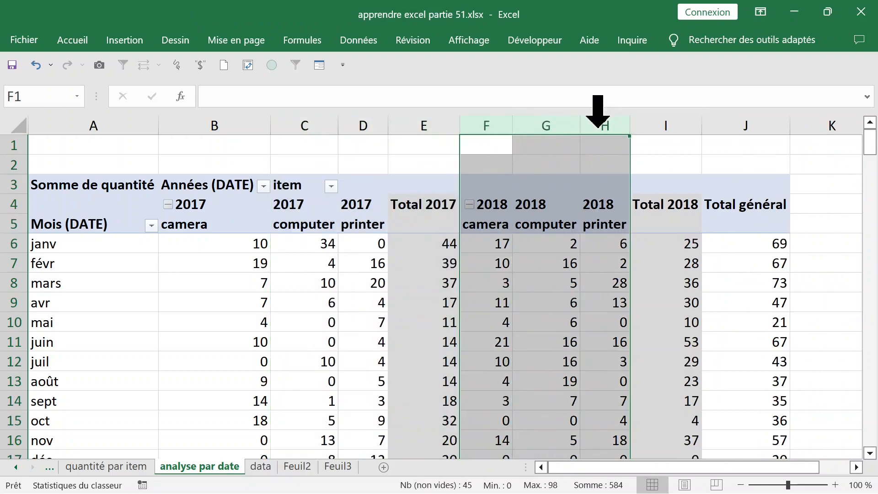
pyautogui.click(342, 267)
pyautogui.click(504, 258)
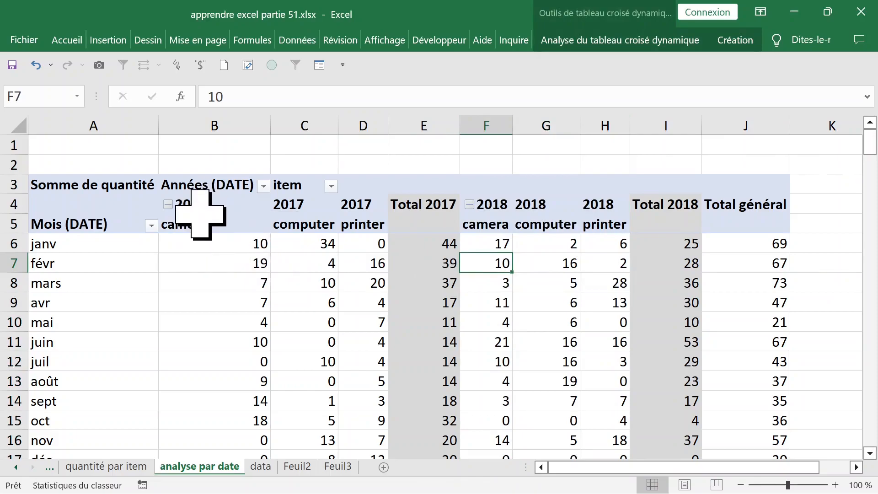
# Step: Fill the three 2017 item columns, including their year labels and values, with a light green theme colour
pyautogui.moveTo(198, 215); pyautogui.dragTo(347, 242)
pyautogui.click(337, 251)
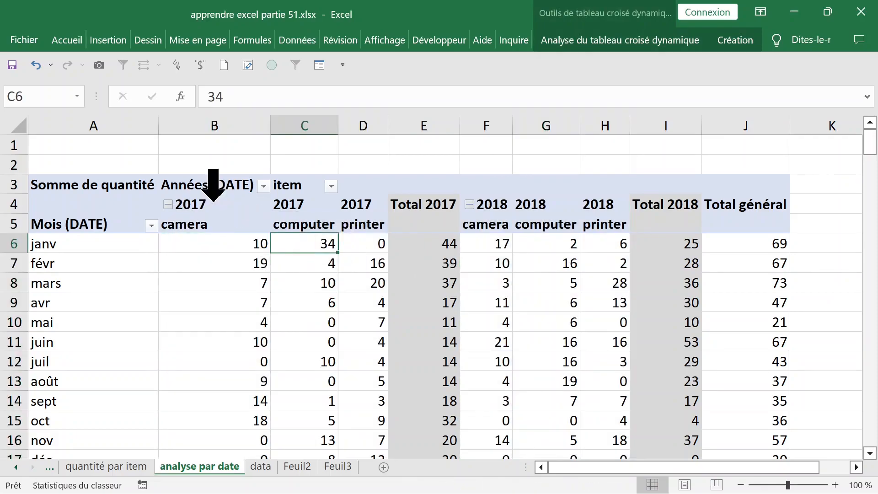
pyautogui.click(205, 198)
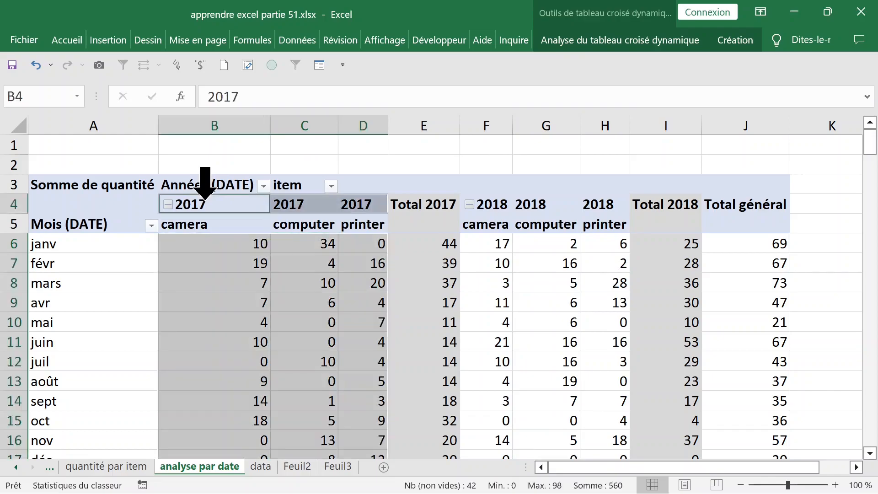
pyautogui.click(73, 40)
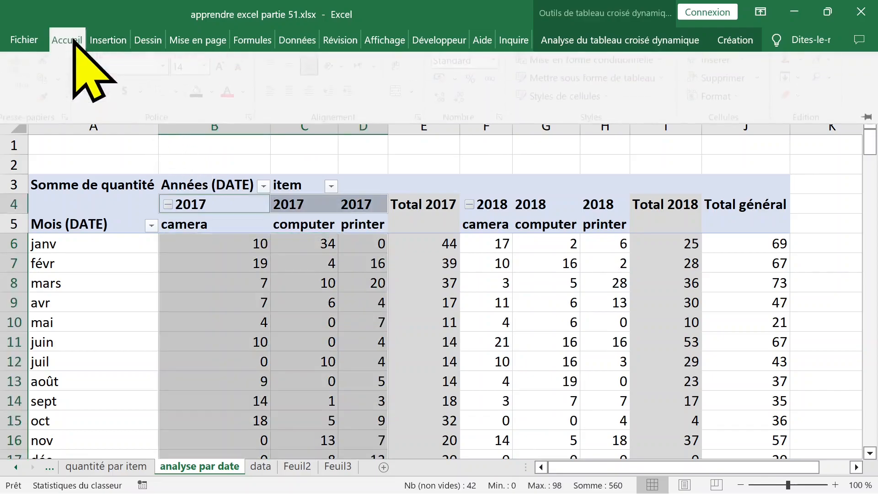
pyautogui.click(217, 96)
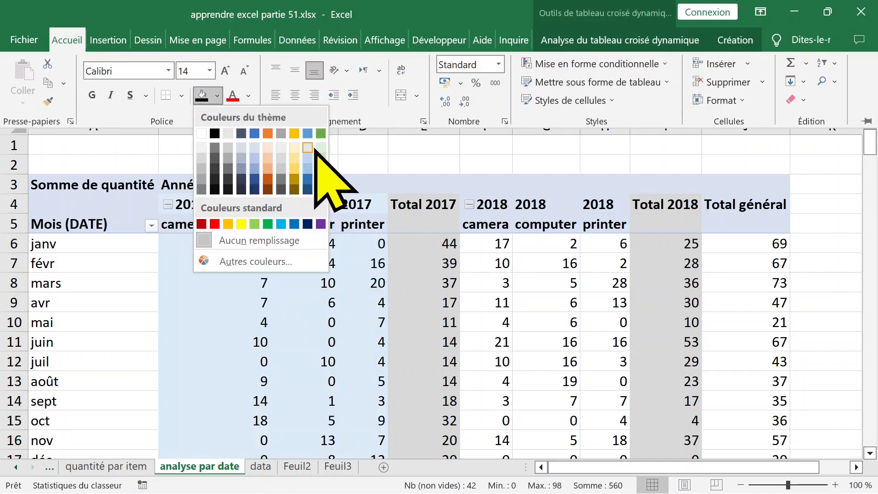
pyautogui.click(320, 158)
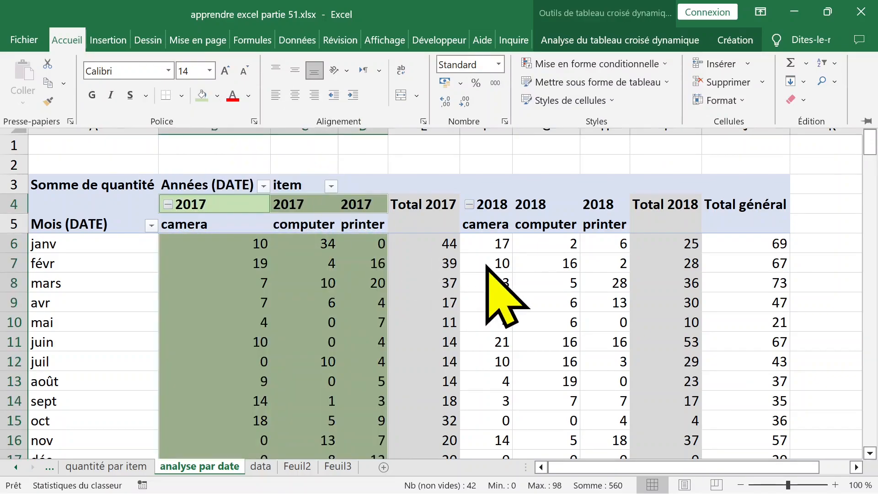
# Step: Fill the three 2018 item columns, including their year labels and values, with a light gold theme colour
pyautogui.click(522, 259)
pyautogui.click(493, 200)
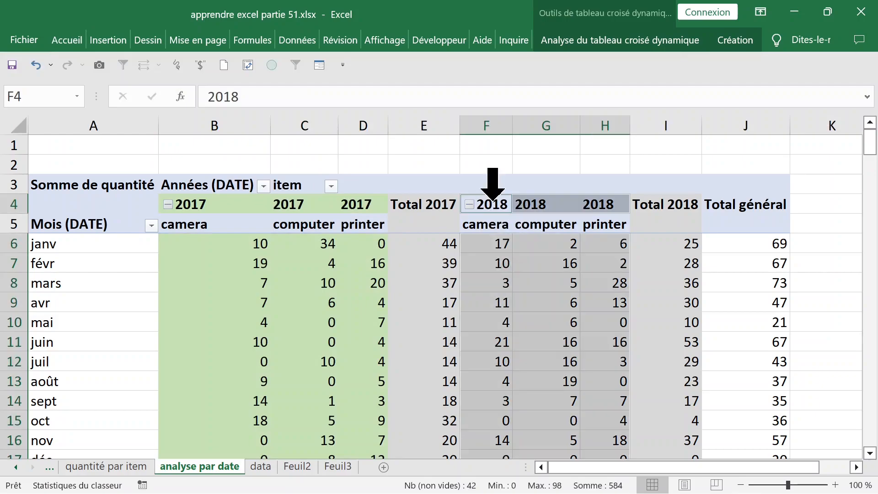
pyautogui.click(67, 40)
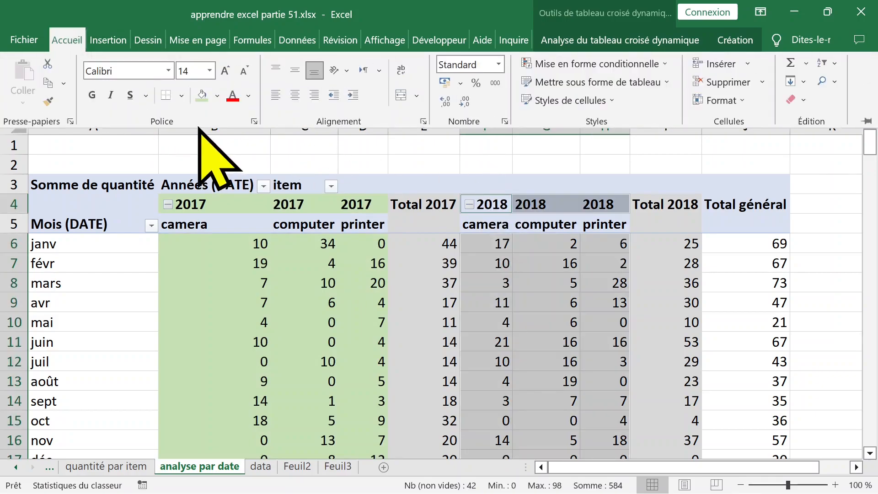
pyautogui.click(218, 96)
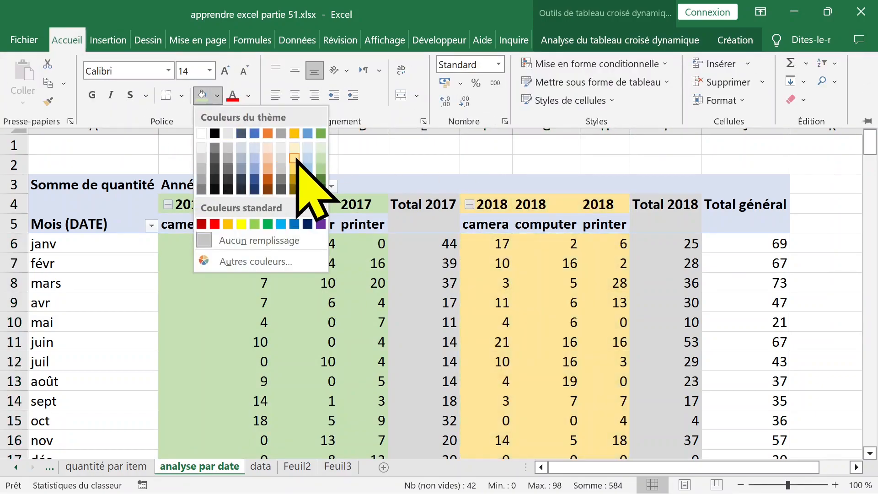
pyautogui.click(296, 158)
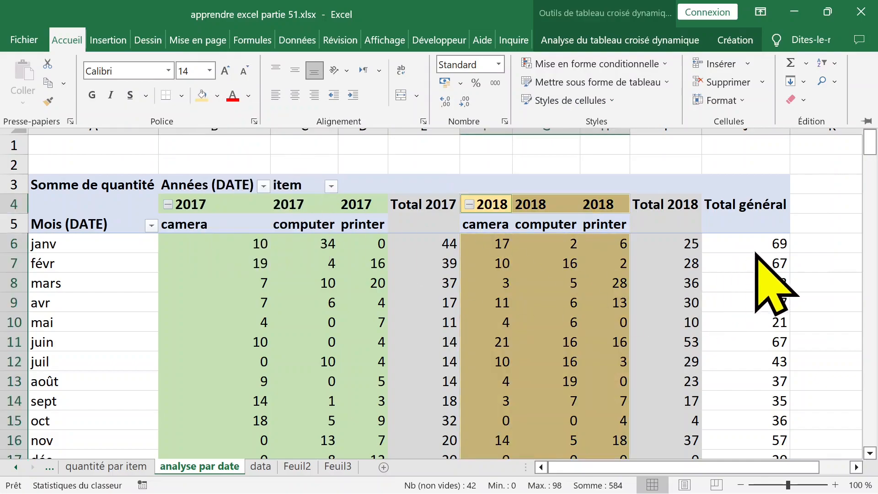
# Step: Turn off the PivotTable's grand totals for both rows and columns
pyautogui.click(665, 243)
pyautogui.click(709, 282)
pyautogui.click(714, 244)
pyautogui.click(697, 299)
pyautogui.click(751, 249)
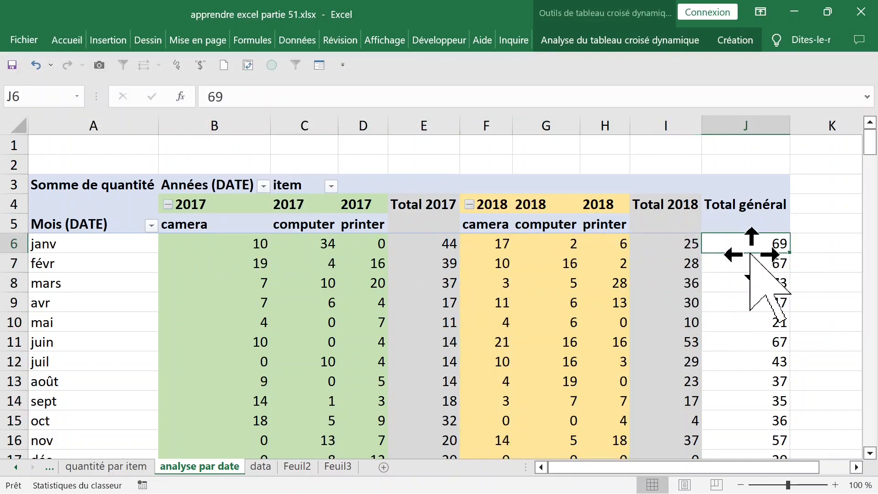
pyautogui.click(677, 245)
pyautogui.click(738, 43)
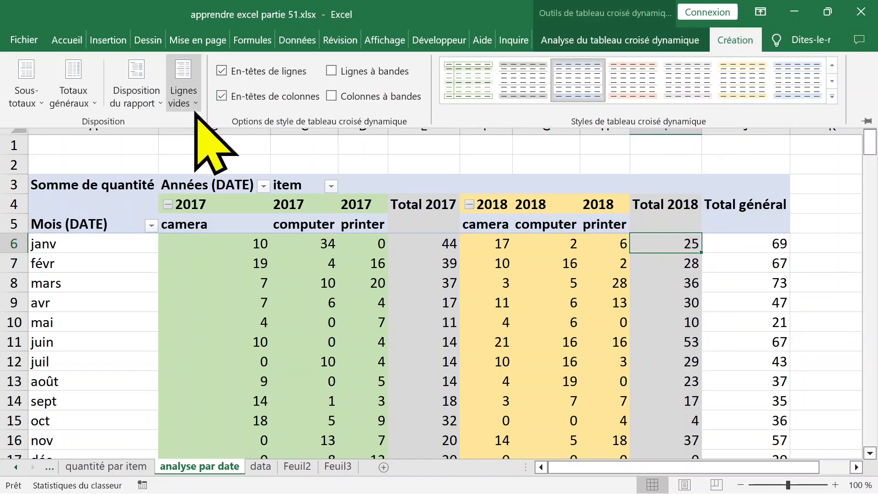
pyautogui.click(86, 103)
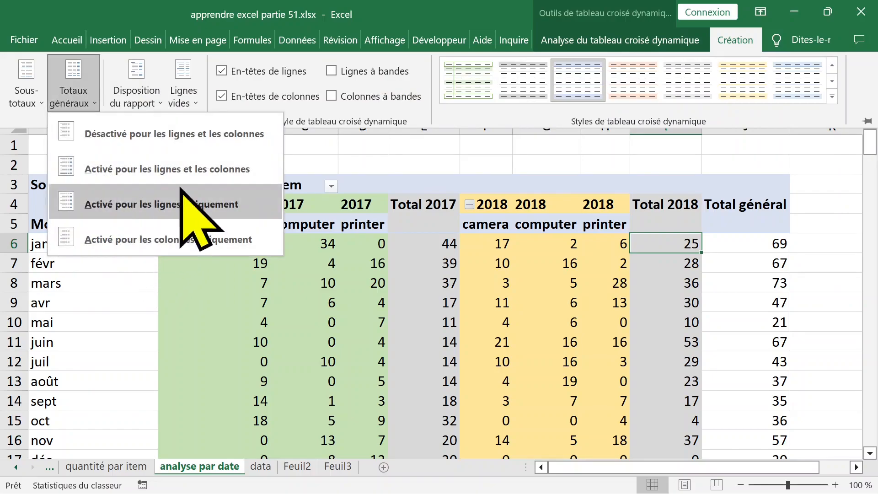
pyautogui.click(201, 136)
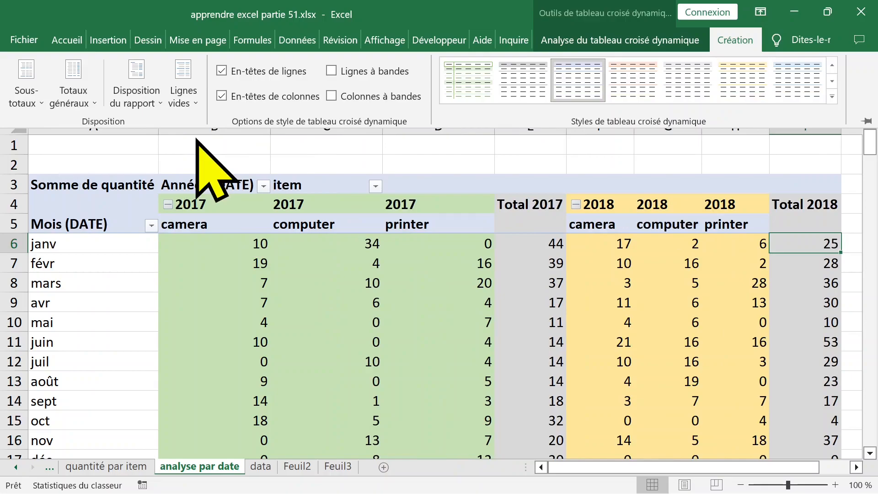
# Step: AutoFit the widths of the 2017 computer and printer columns to their contents
pyautogui.click(529, 240)
pyautogui.click(529, 243)
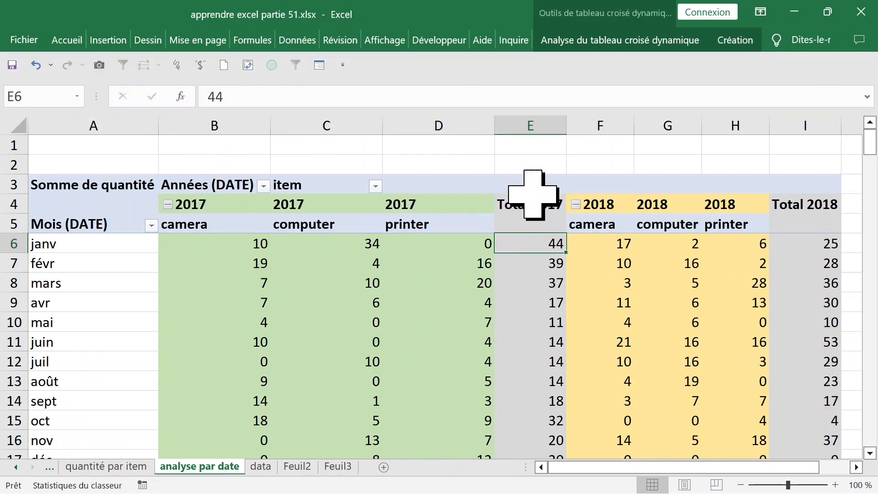
pyautogui.click(518, 121)
pyautogui.click(799, 225)
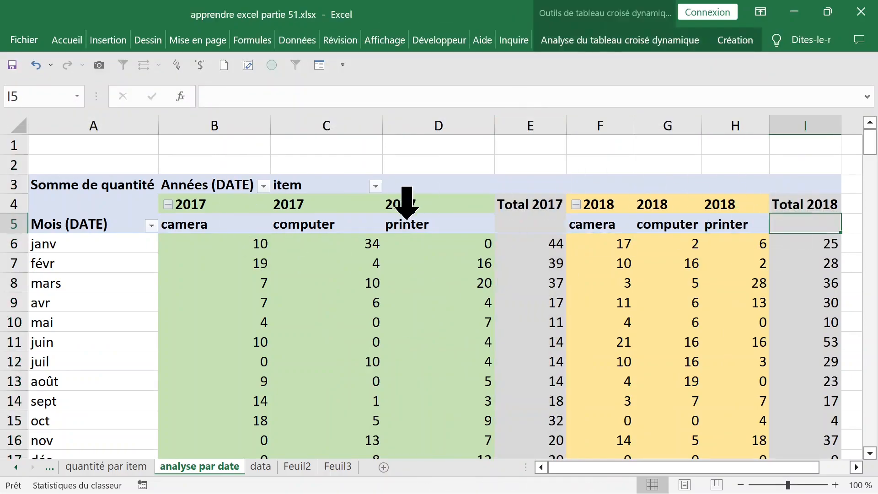
pyautogui.click(408, 240)
pyautogui.moveTo(436, 125); pyautogui.dragTo(375, 125)
pyautogui.doubleClick(388, 124)
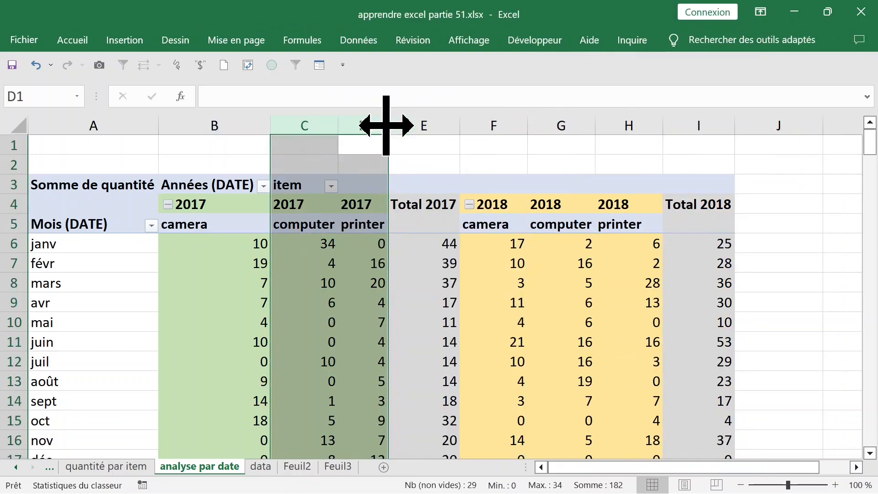
# Step: Move the item field from the PivotTable's columns to its report filters, and close the field list
pyautogui.click(536, 246)
pyautogui.click(304, 249)
pyautogui.click(216, 242)
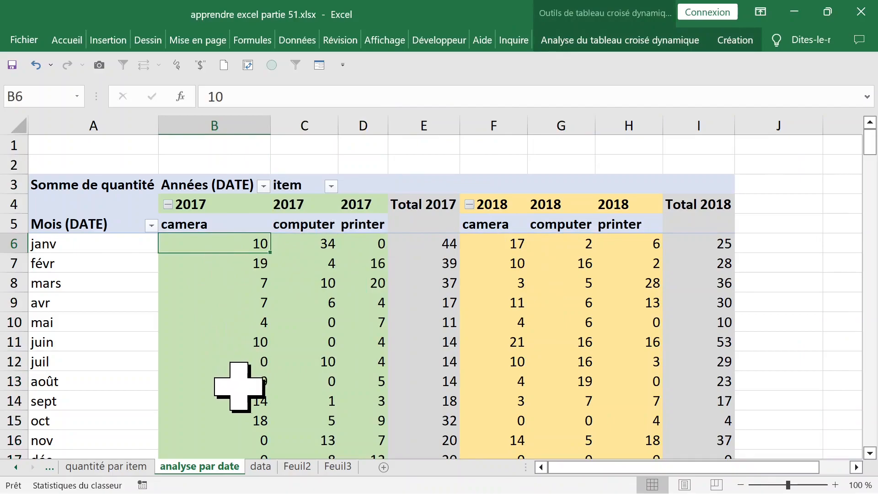
pyautogui.click(229, 266)
pyautogui.click(231, 243)
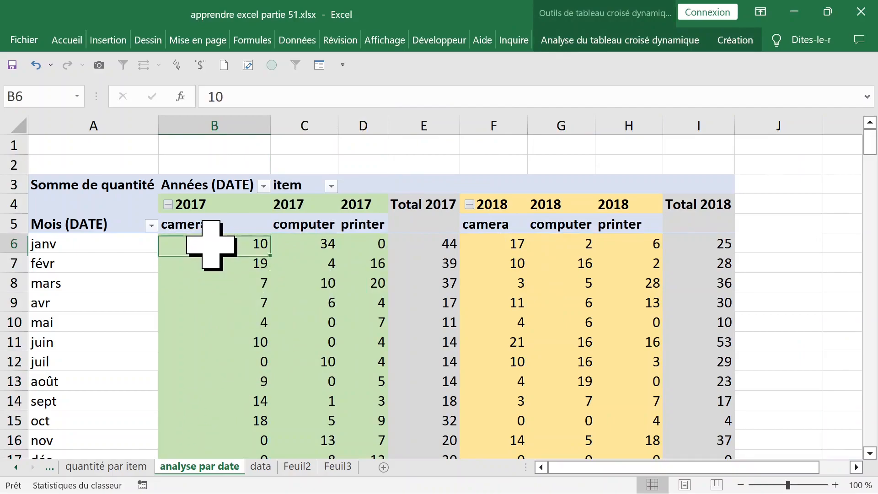
pyautogui.rightClick(214, 247)
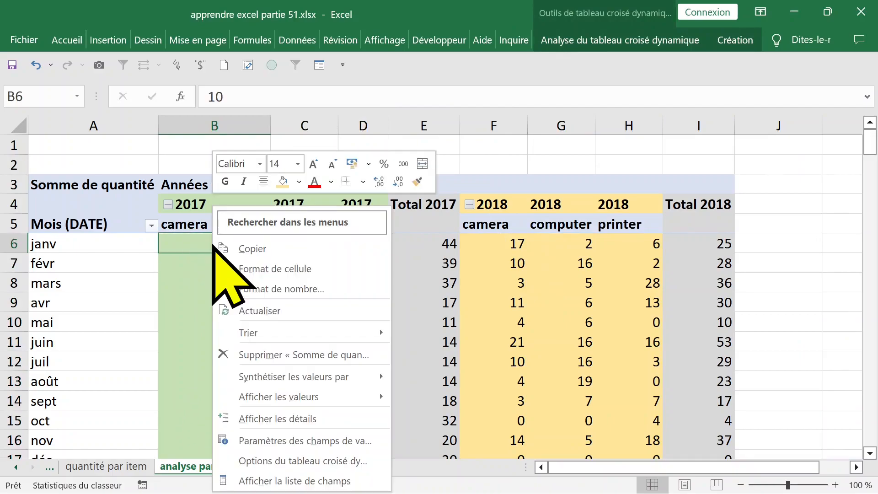
pyautogui.click(281, 481)
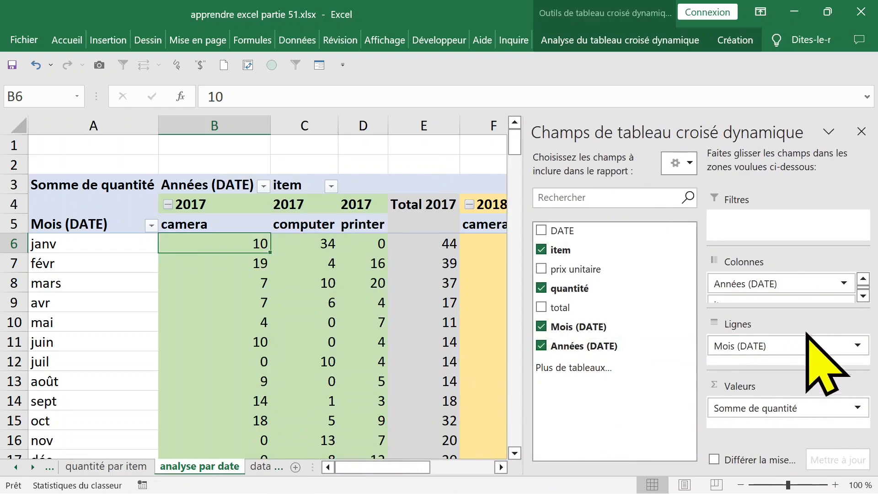
pyautogui.click(863, 296)
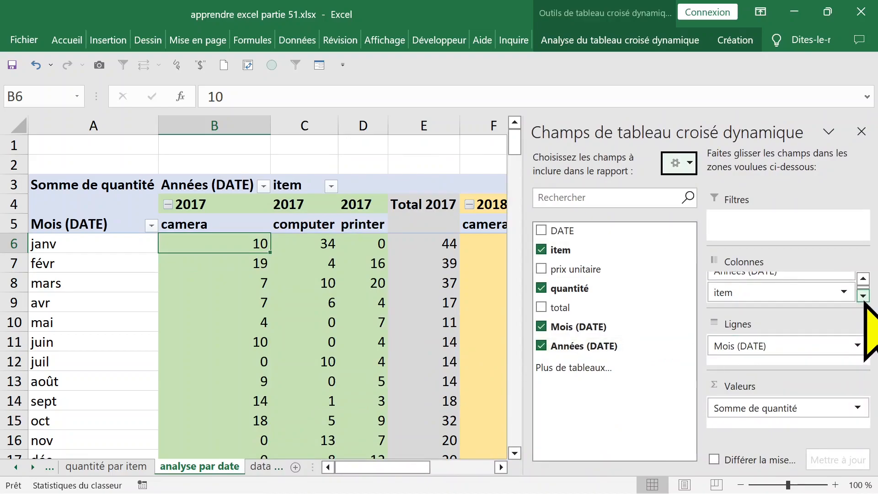
pyautogui.moveTo(794, 294); pyautogui.dragTo(788, 222)
pyautogui.click(861, 132)
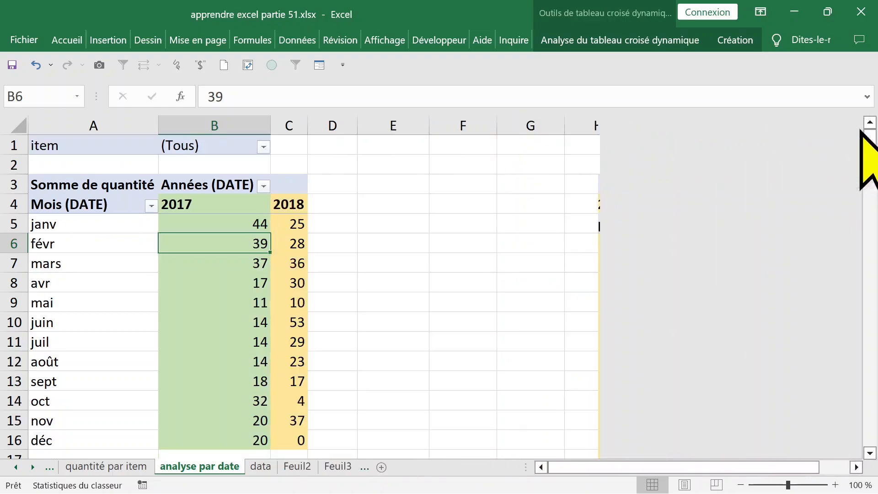
# Step: Look through the choices of the item report filter without applying any of them
pyautogui.click(240, 209)
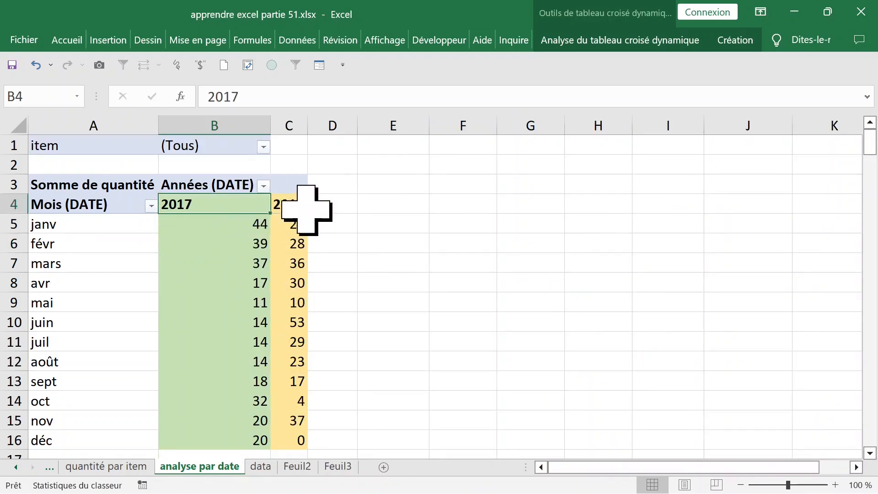
pyautogui.click(263, 147)
pyautogui.click(117, 202)
pyautogui.click(110, 231)
pyautogui.click(237, 361)
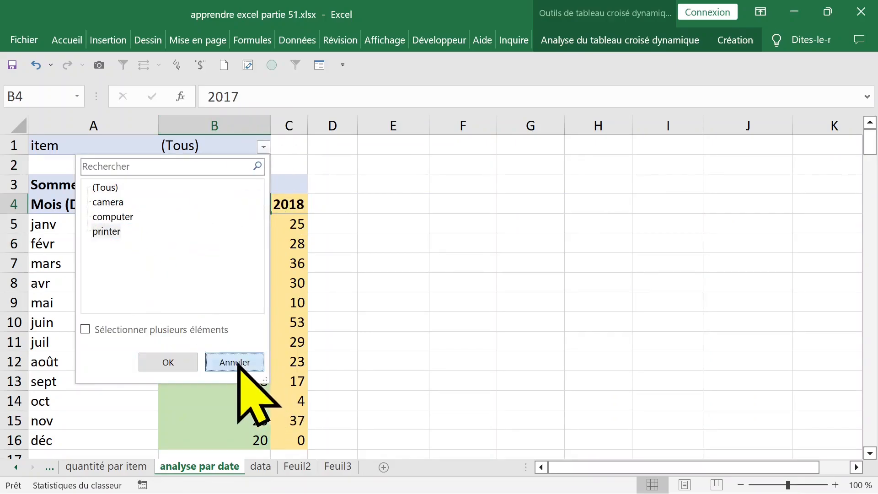
pyautogui.click(220, 303)
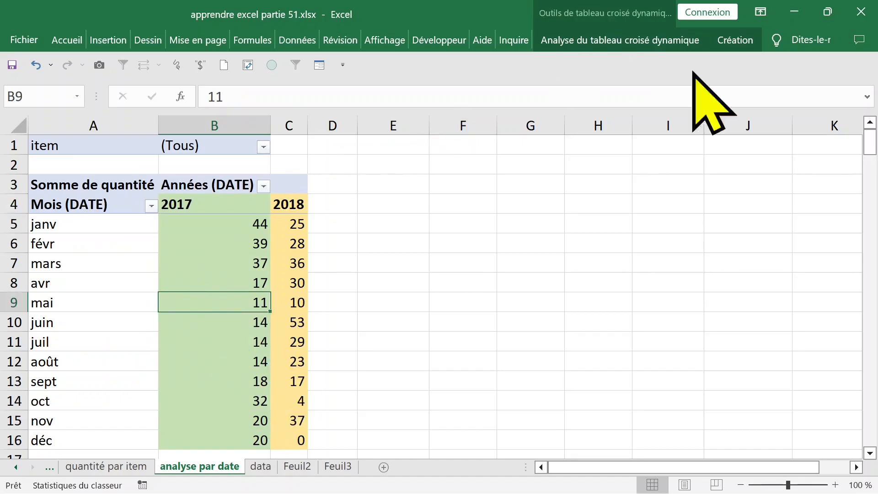
# Step: Generate a separate PivotTable sheet for each item with the report filter pages option
pyautogui.click(733, 40)
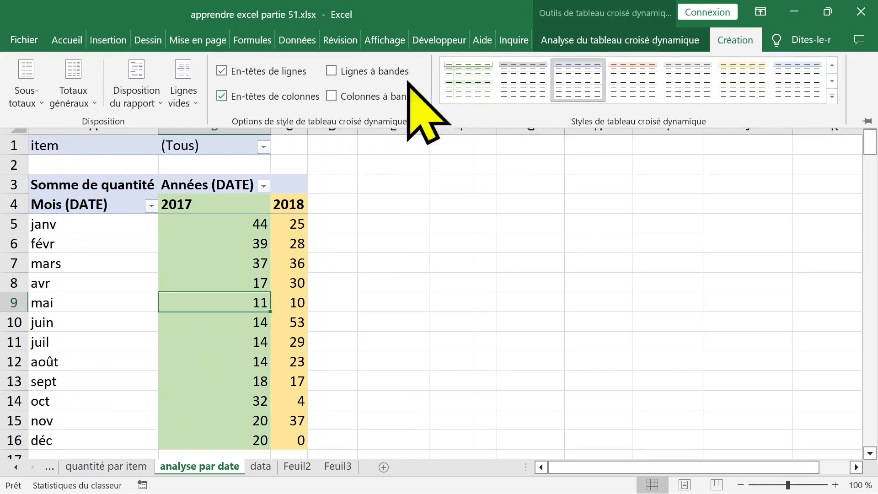
pyautogui.click(579, 40)
pyautogui.click(85, 112)
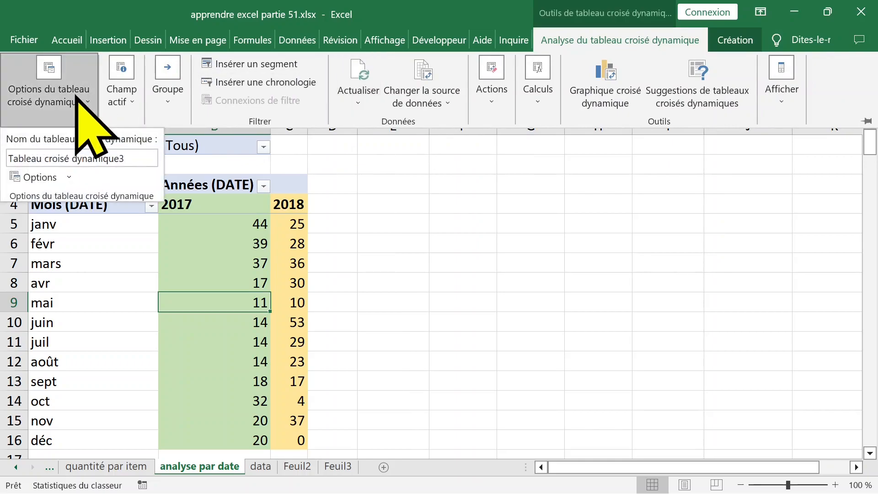
pyautogui.click(71, 176)
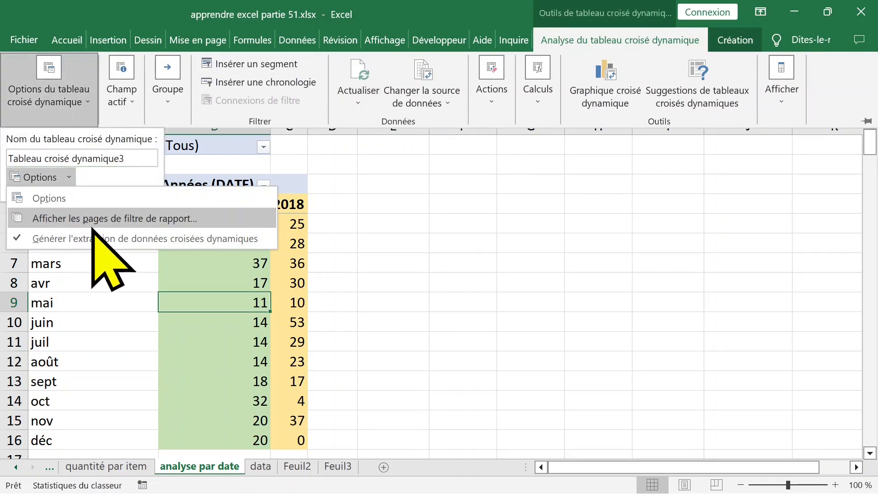
pyautogui.click(128, 222)
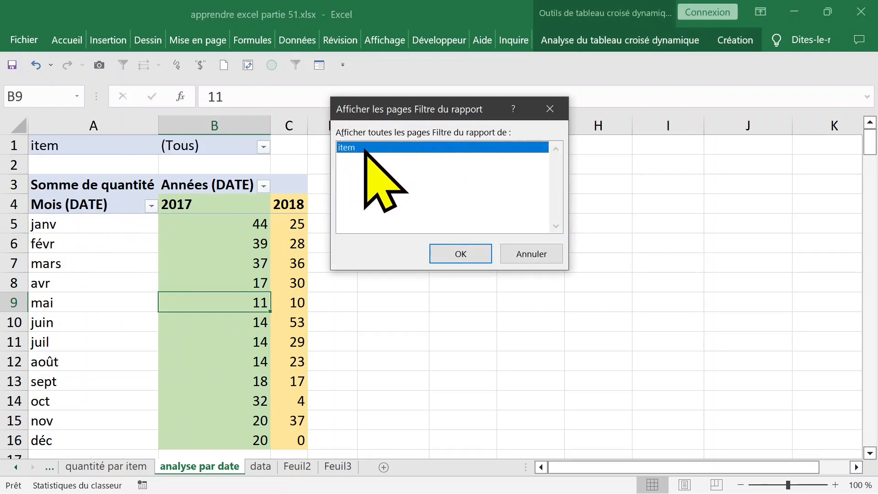
pyautogui.click(459, 254)
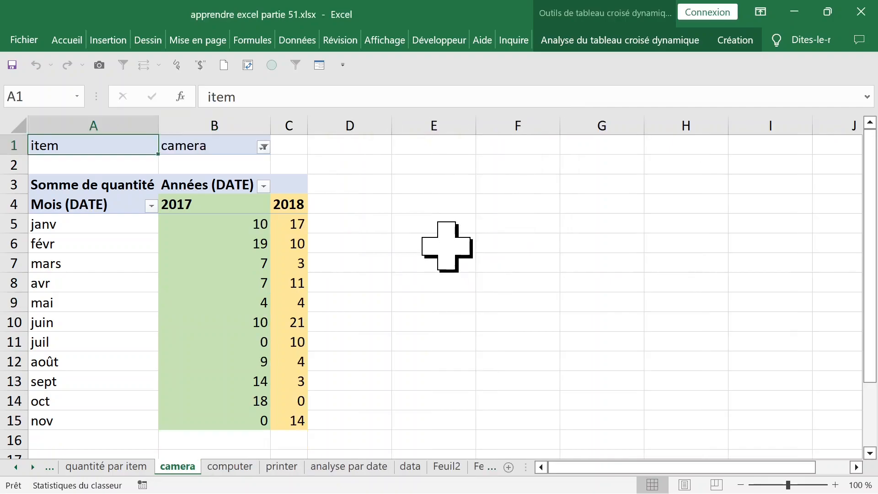
# Step: Review the PivotTables on the computer, camera and printer sheets, and return to the analyse par date sheet
pyautogui.click(230, 467)
pyautogui.click(176, 467)
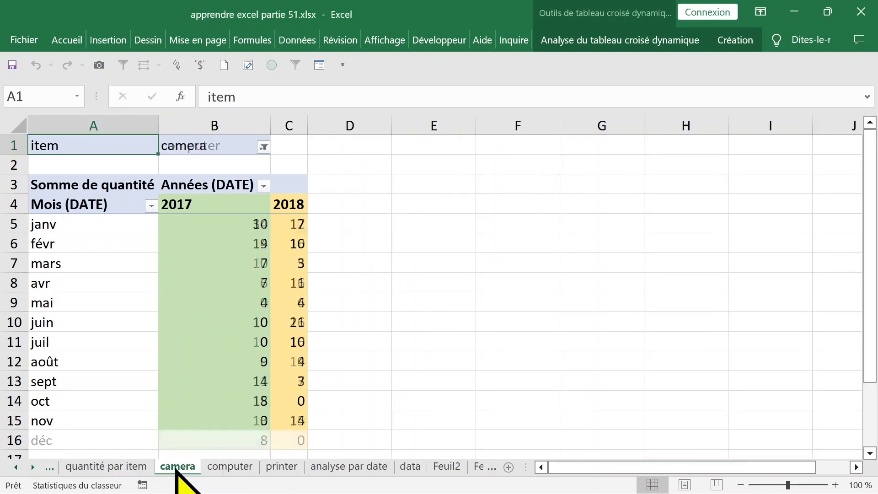
pyautogui.click(229, 467)
pyautogui.click(279, 468)
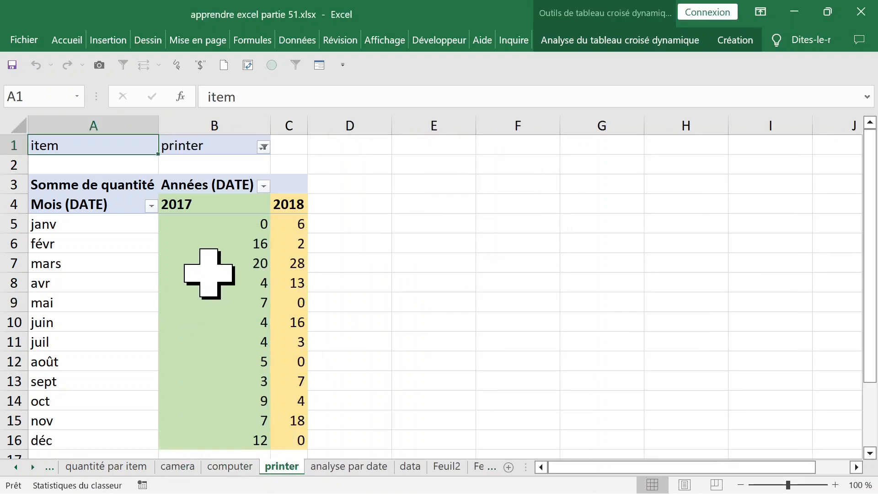
pyautogui.click(247, 249)
pyautogui.click(316, 262)
pyautogui.click(288, 322)
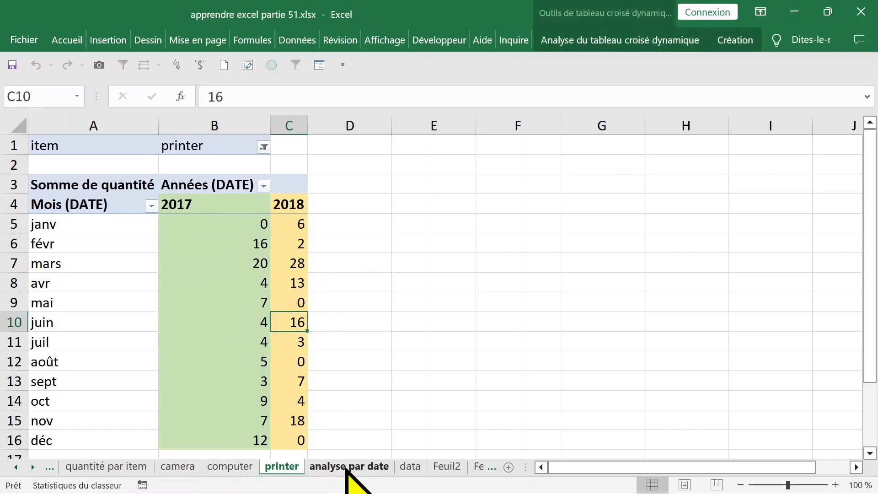
pyautogui.click(346, 467)
pyautogui.click(196, 244)
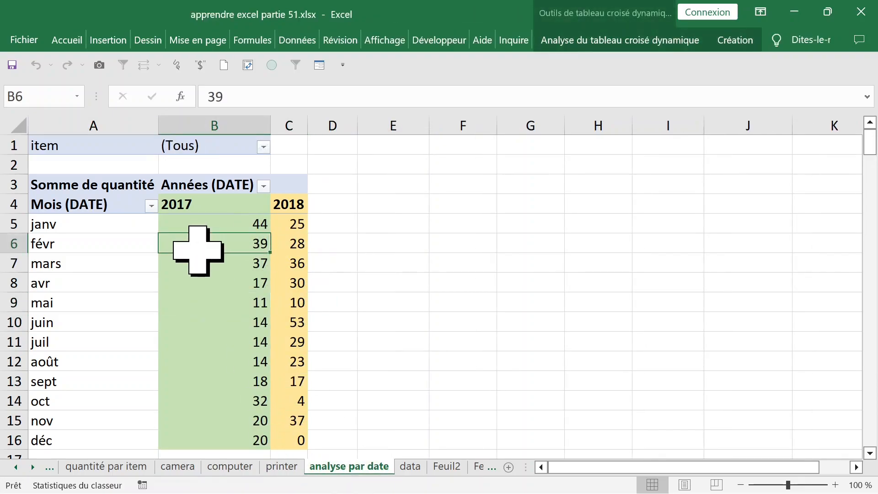
pyautogui.click(149, 242)
pyautogui.click(212, 245)
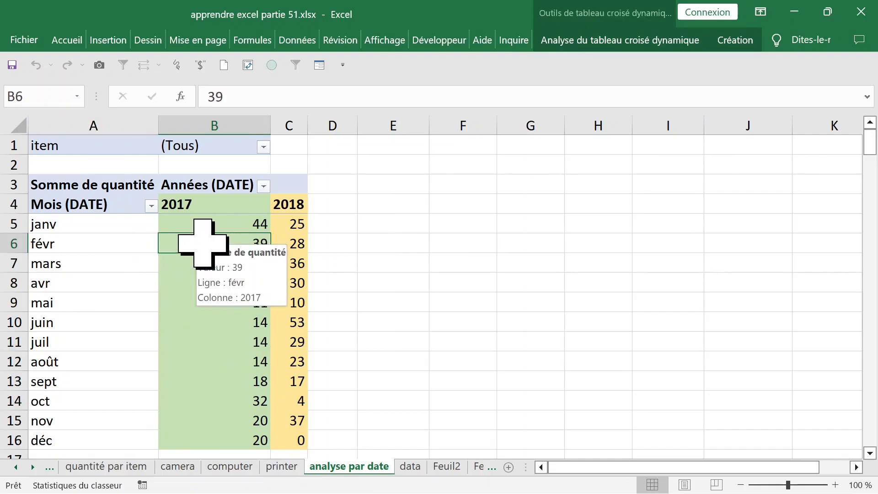
# Step: Move the item field to the PivotTable's columns and the Années (DATE) field to its report filters, and close the field list
pyautogui.click(196, 220)
pyautogui.rightClick(203, 224)
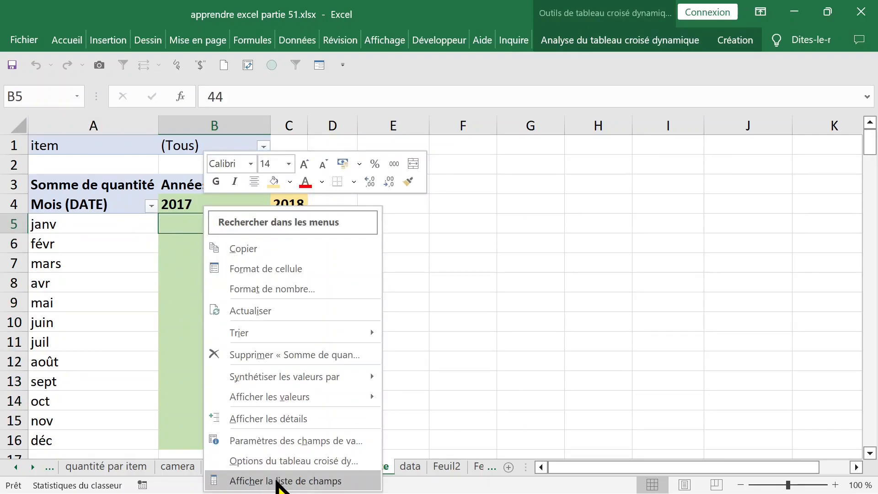
pyautogui.click(281, 481)
pyautogui.moveTo(788, 221)
pyautogui.mouseDown()
pyautogui.moveTo(776, 293)
pyautogui.moveTo(773, 220)
pyautogui.mouseUp()
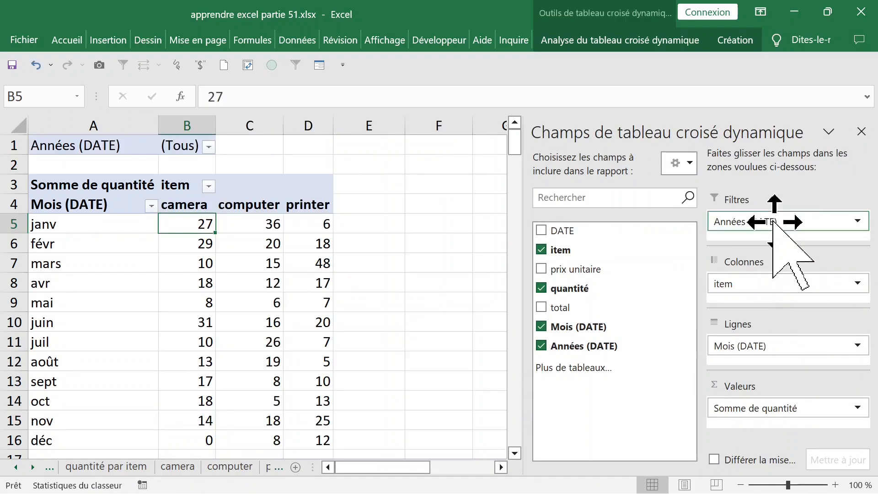
pyautogui.click(862, 132)
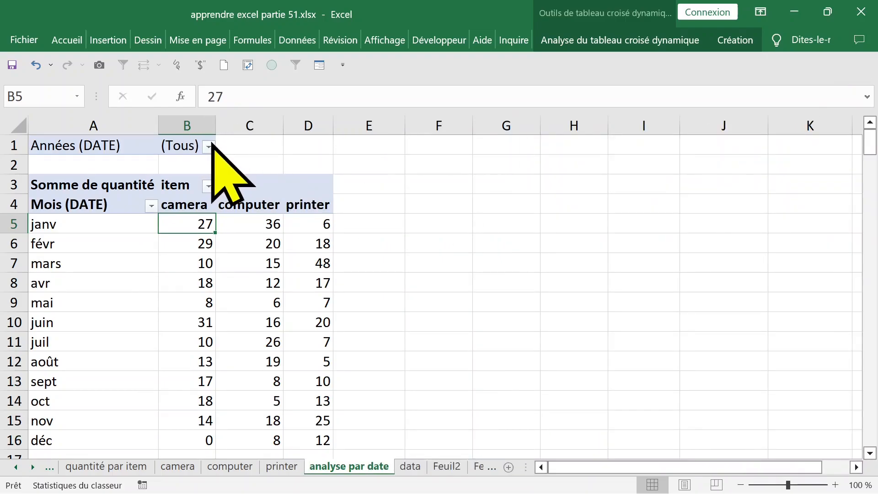
# Step: Look through the choices of the Années (DATE) report filter without applying any of them
pyautogui.click(208, 146)
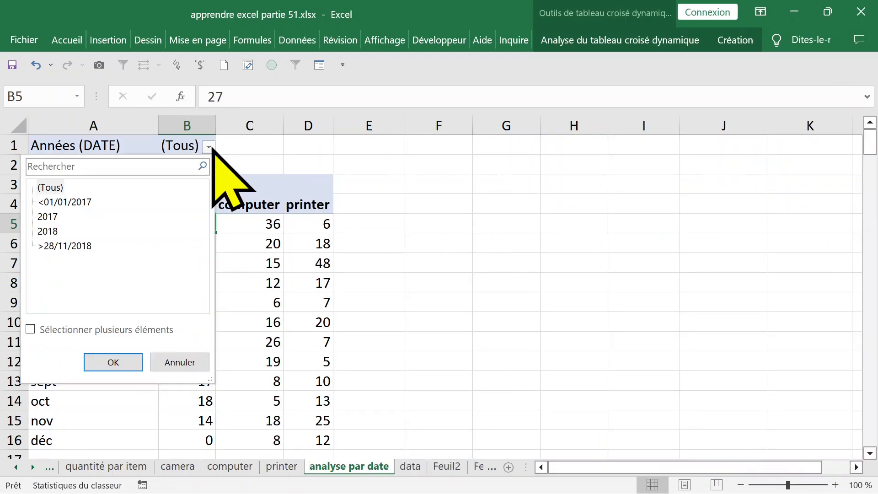
pyautogui.click(183, 362)
pyautogui.click(254, 282)
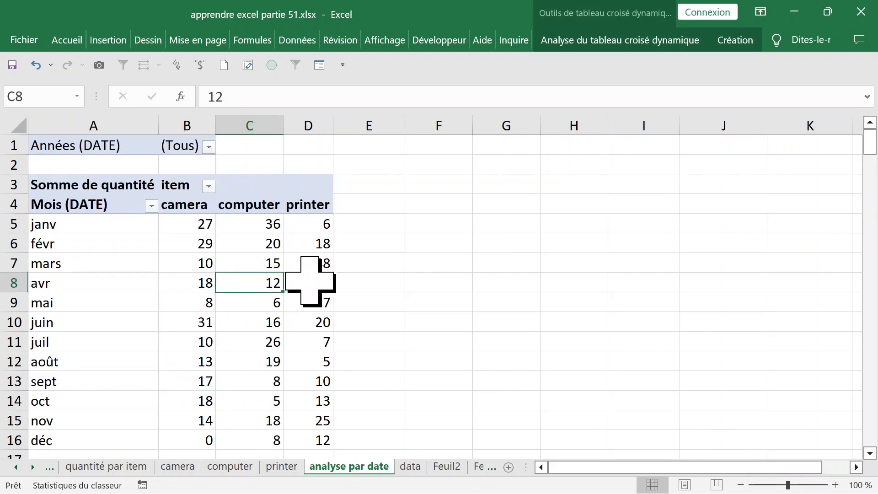
# Step: Generate a separate PivotTable sheet for each Années (DATE) entry with the report filter pages option
pyautogui.click(745, 37)
pyautogui.click(39, 98)
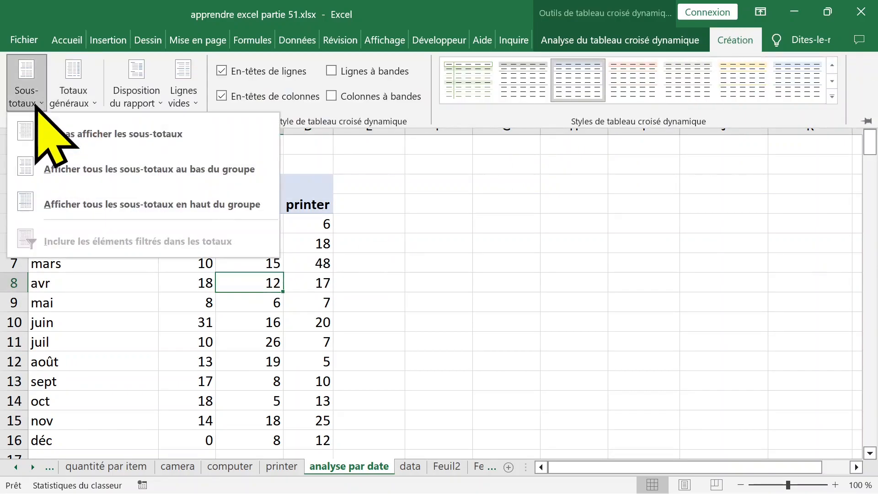
pyautogui.click(571, 36)
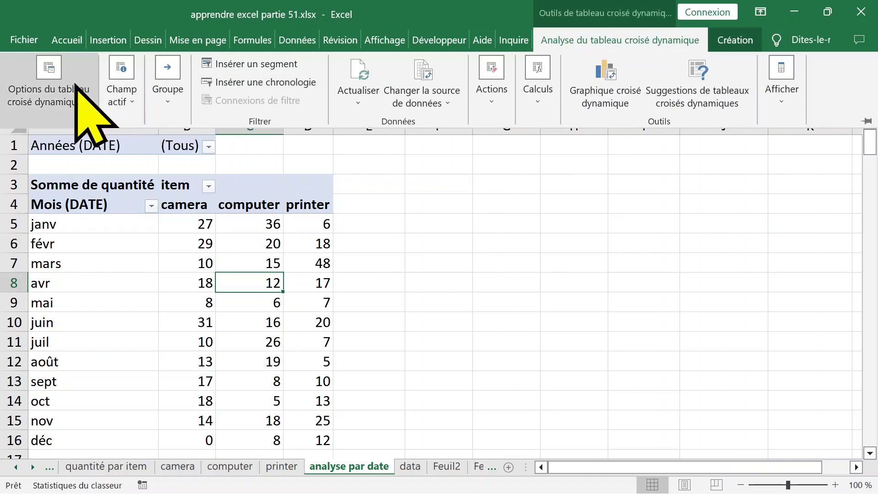
pyautogui.click(69, 90)
pyautogui.click(67, 177)
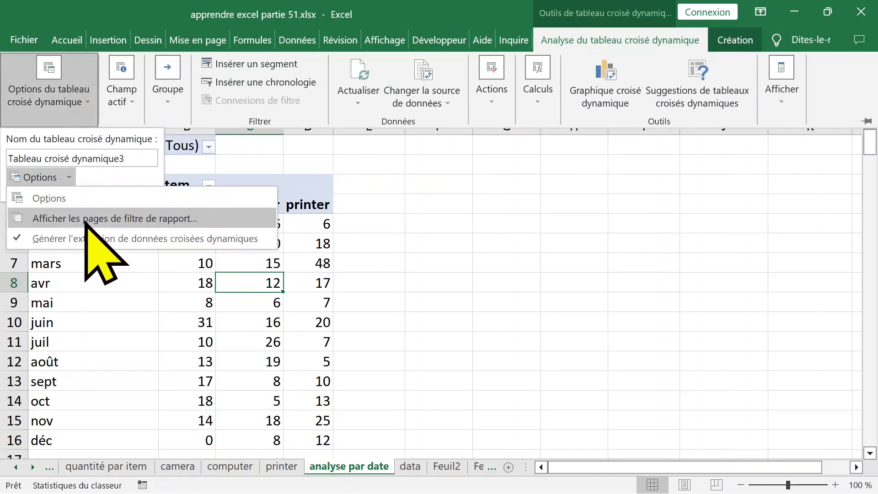
pyautogui.click(85, 219)
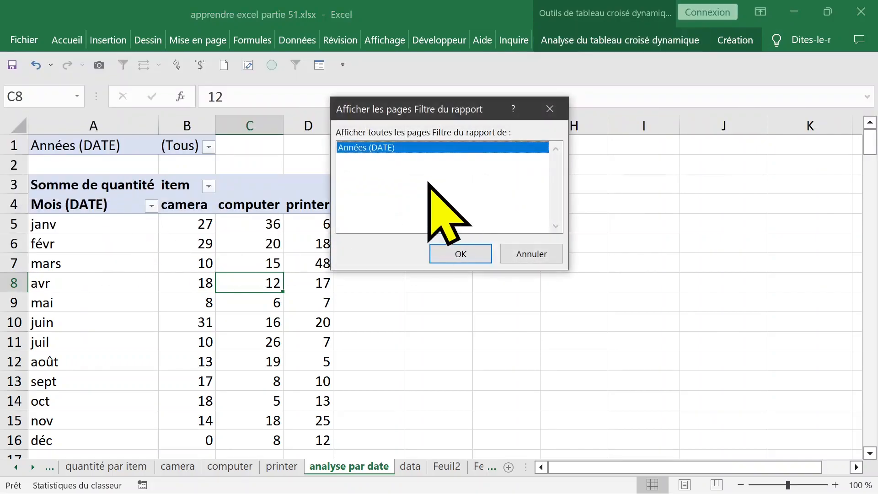
pyautogui.click(476, 261)
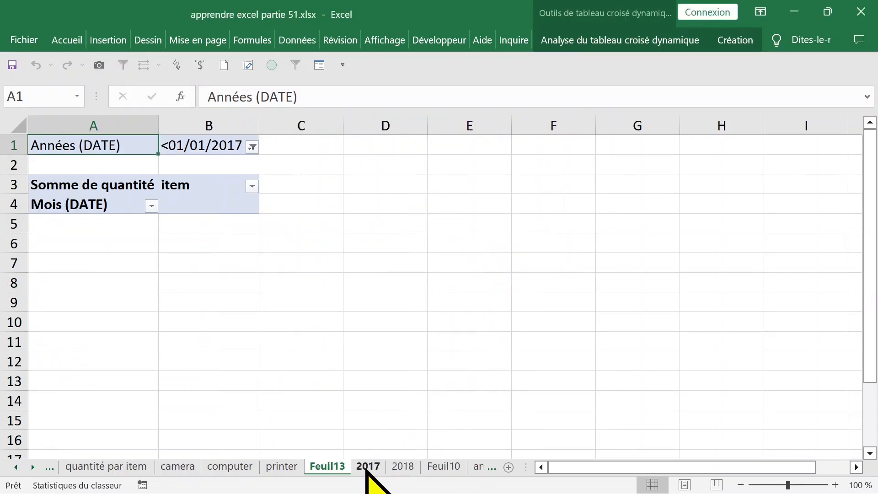
# Step: Review the PivotTables on the 2017, 2018 and Feuil10 sheets, and return to the 2017 sheet
pyautogui.click(367, 467)
pyautogui.click(411, 468)
pyautogui.click(450, 467)
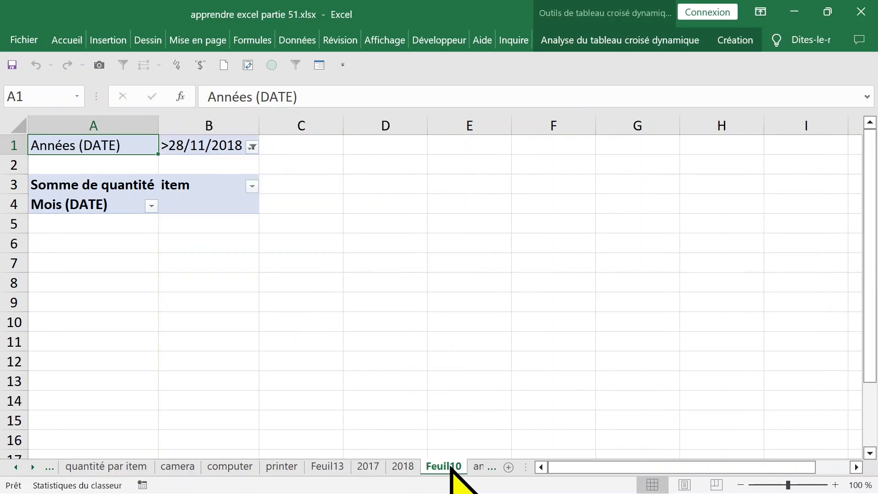
pyautogui.click(404, 467)
pyautogui.click(376, 468)
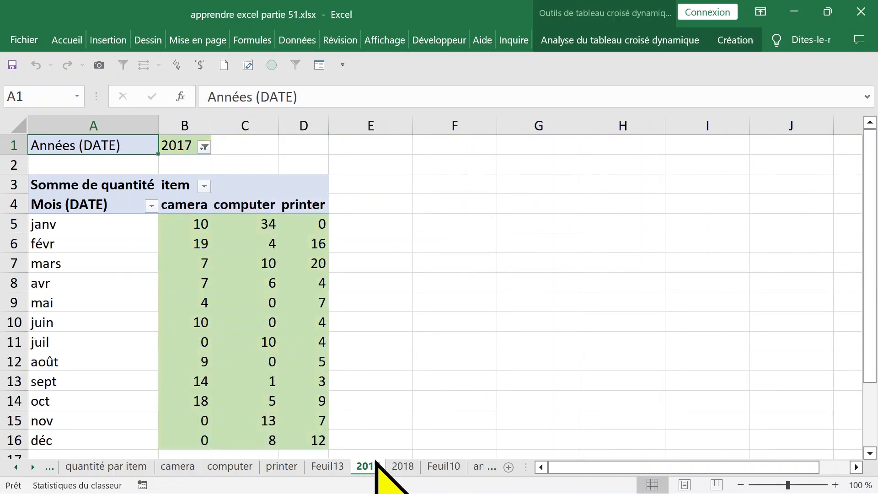